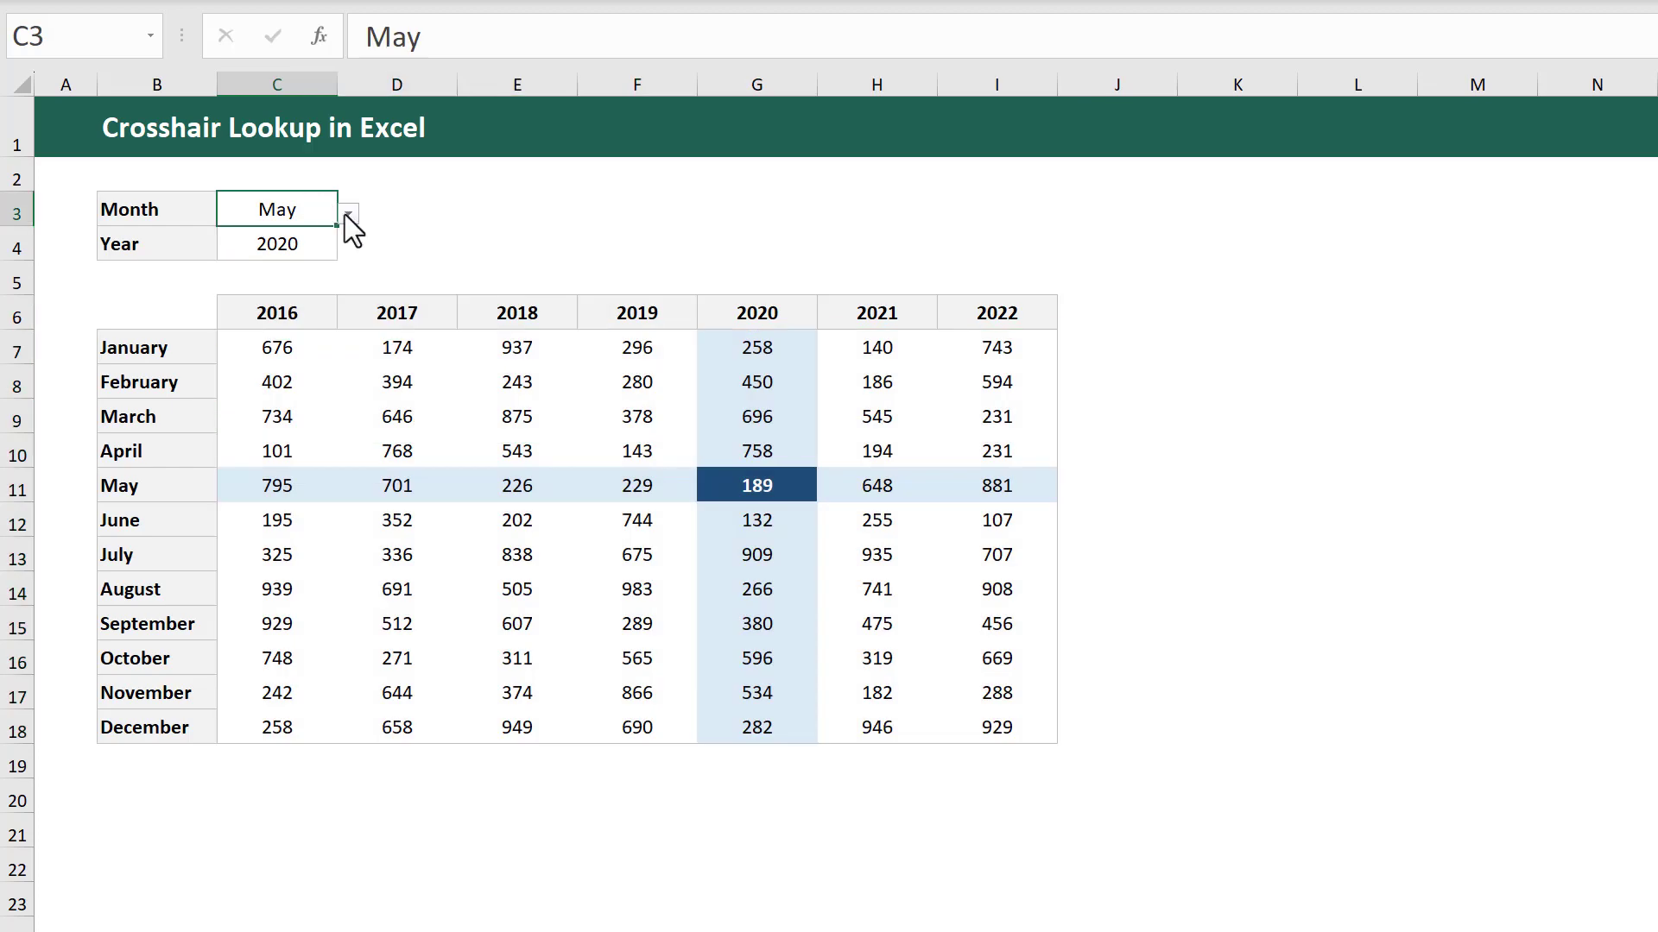
- Pick September and 2017, then switch the Year to 2020 to show the crosshair
left_click(348, 213)
left_click(290, 410)
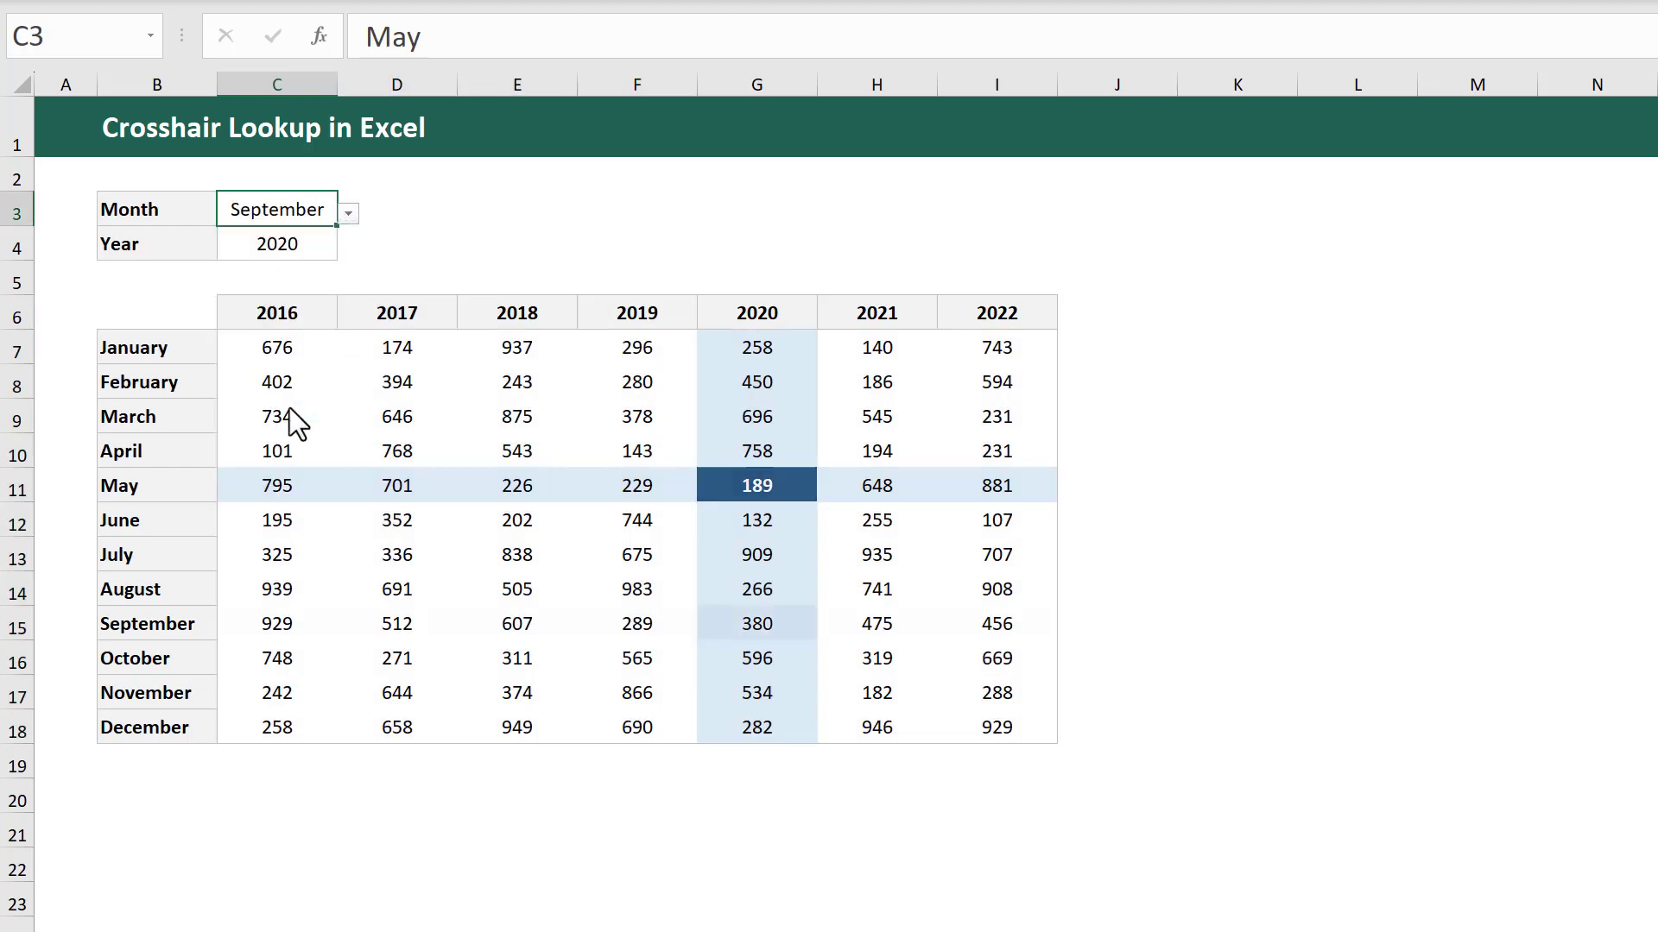
left_click(319, 246)
left_click(347, 248)
left_click(314, 297)
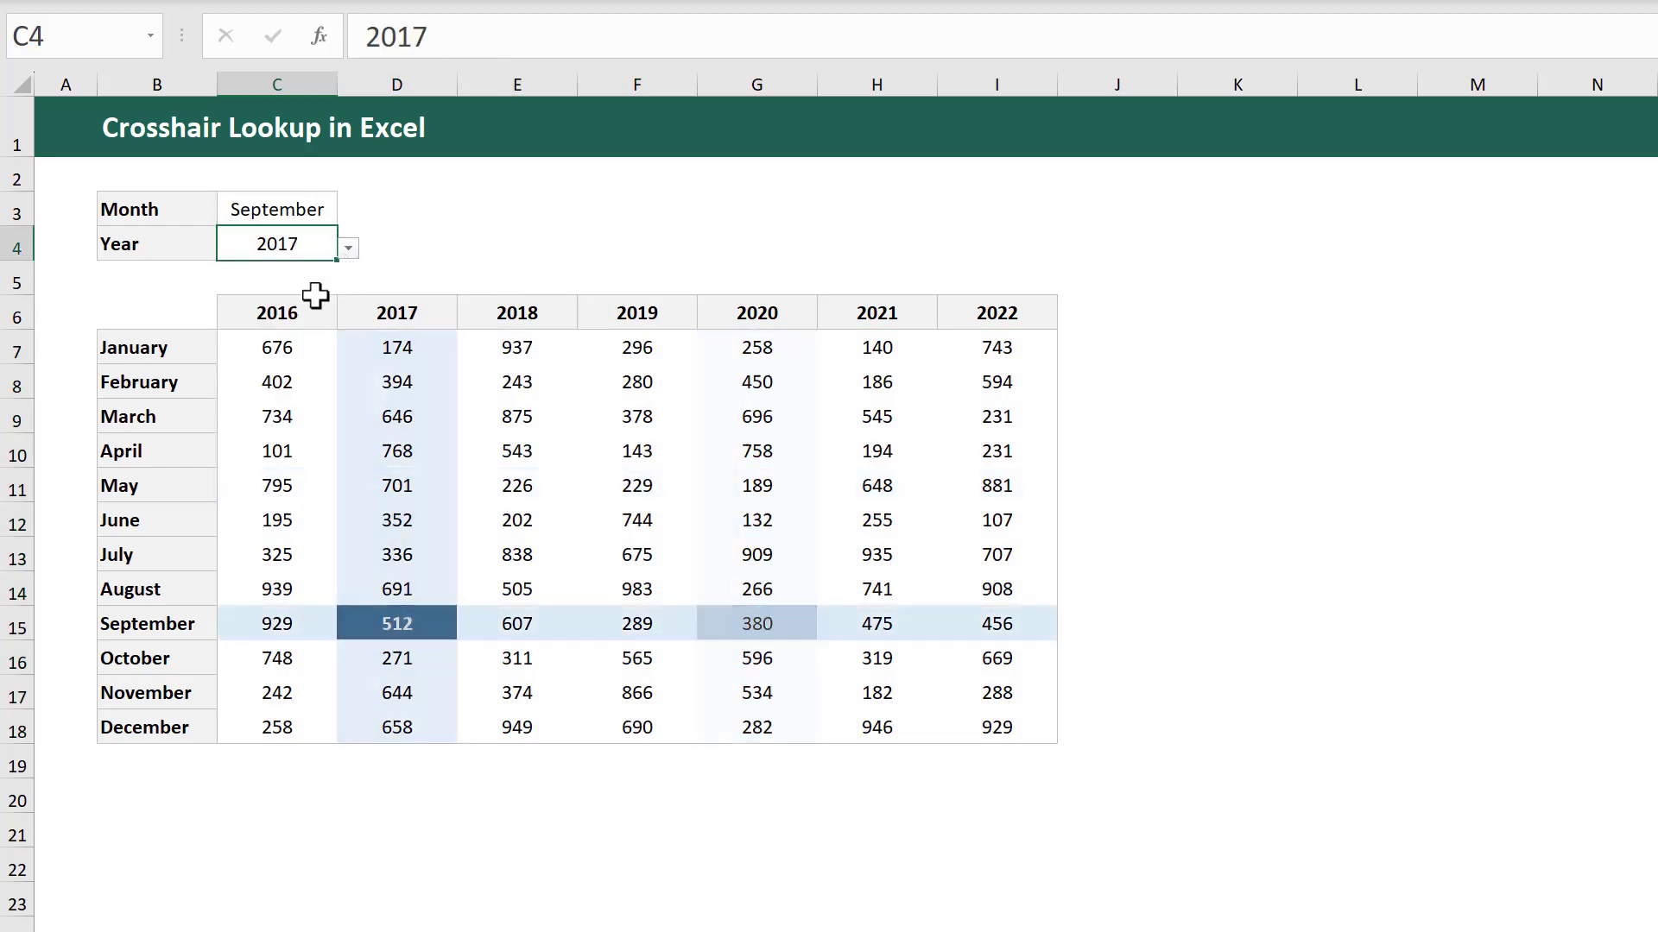
left_click(349, 249)
left_click(303, 359)
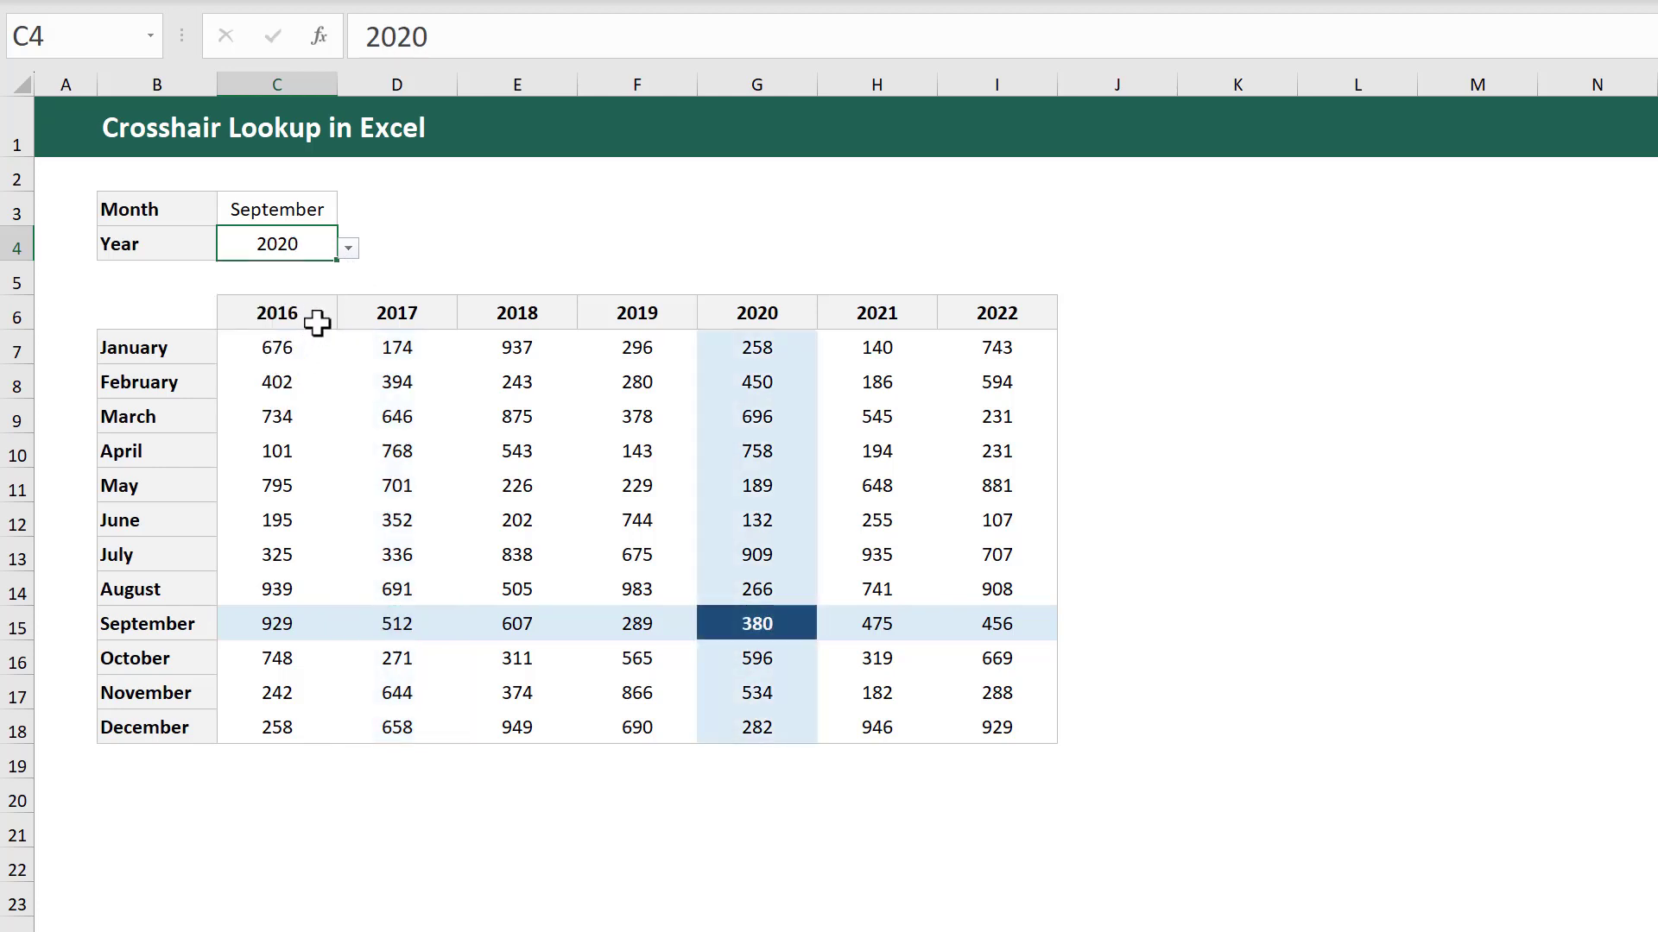
- Change the choices to May and 2017, then to October, watching the highlight move
left_click(324, 213)
left_click(349, 214)
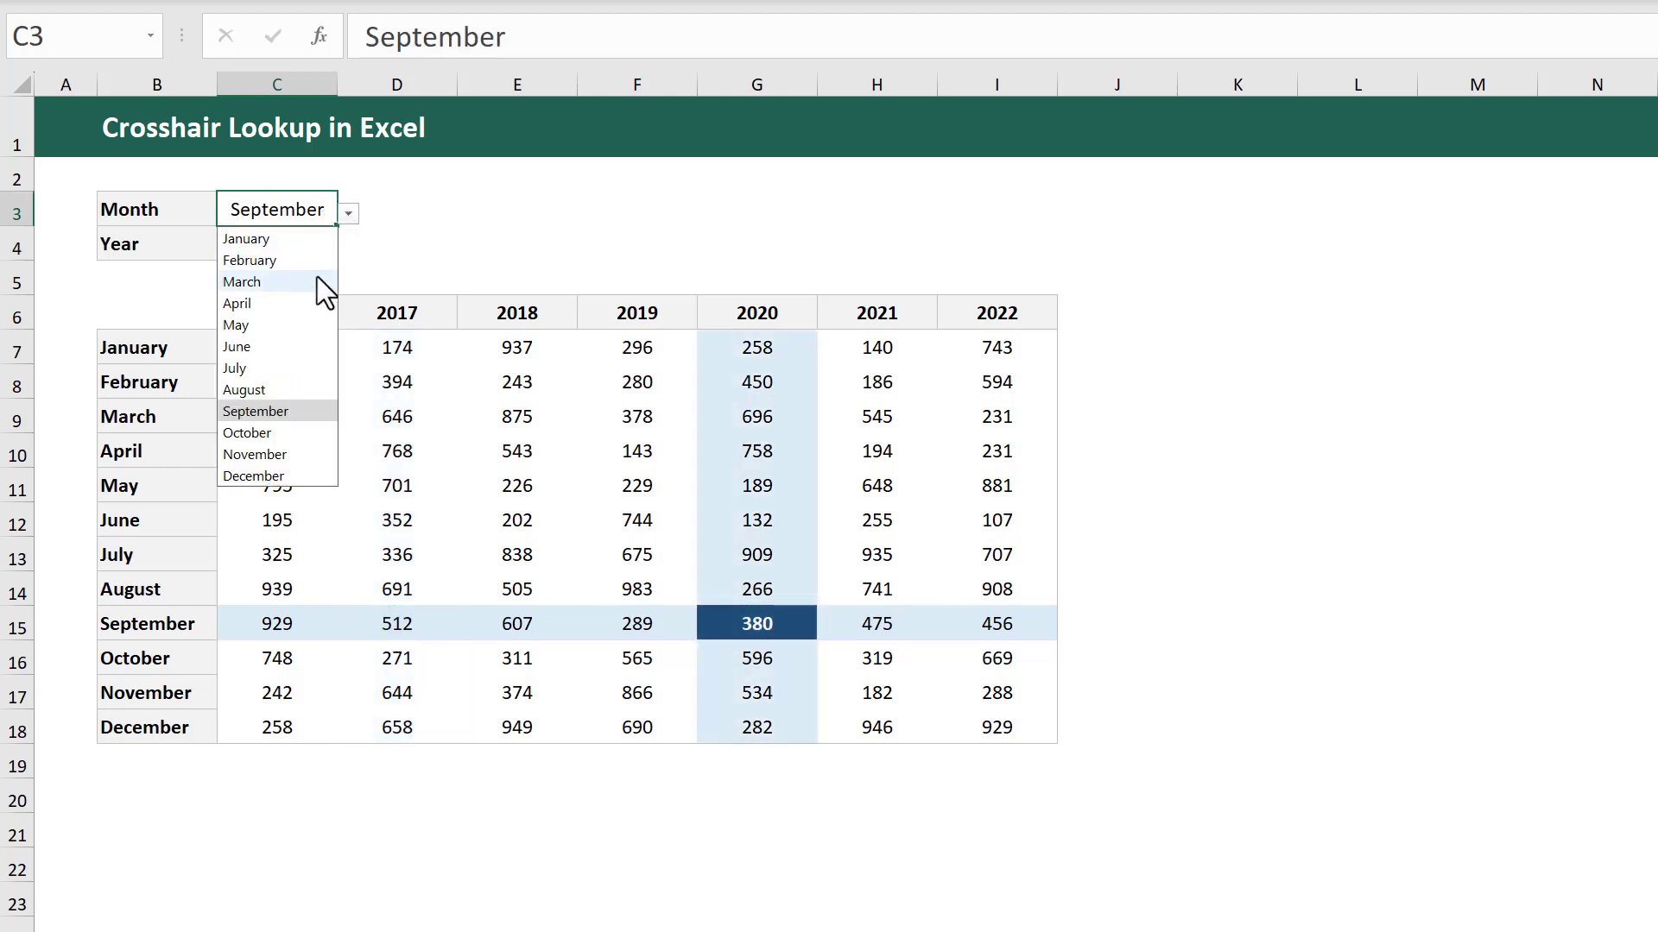
left_click(310, 321)
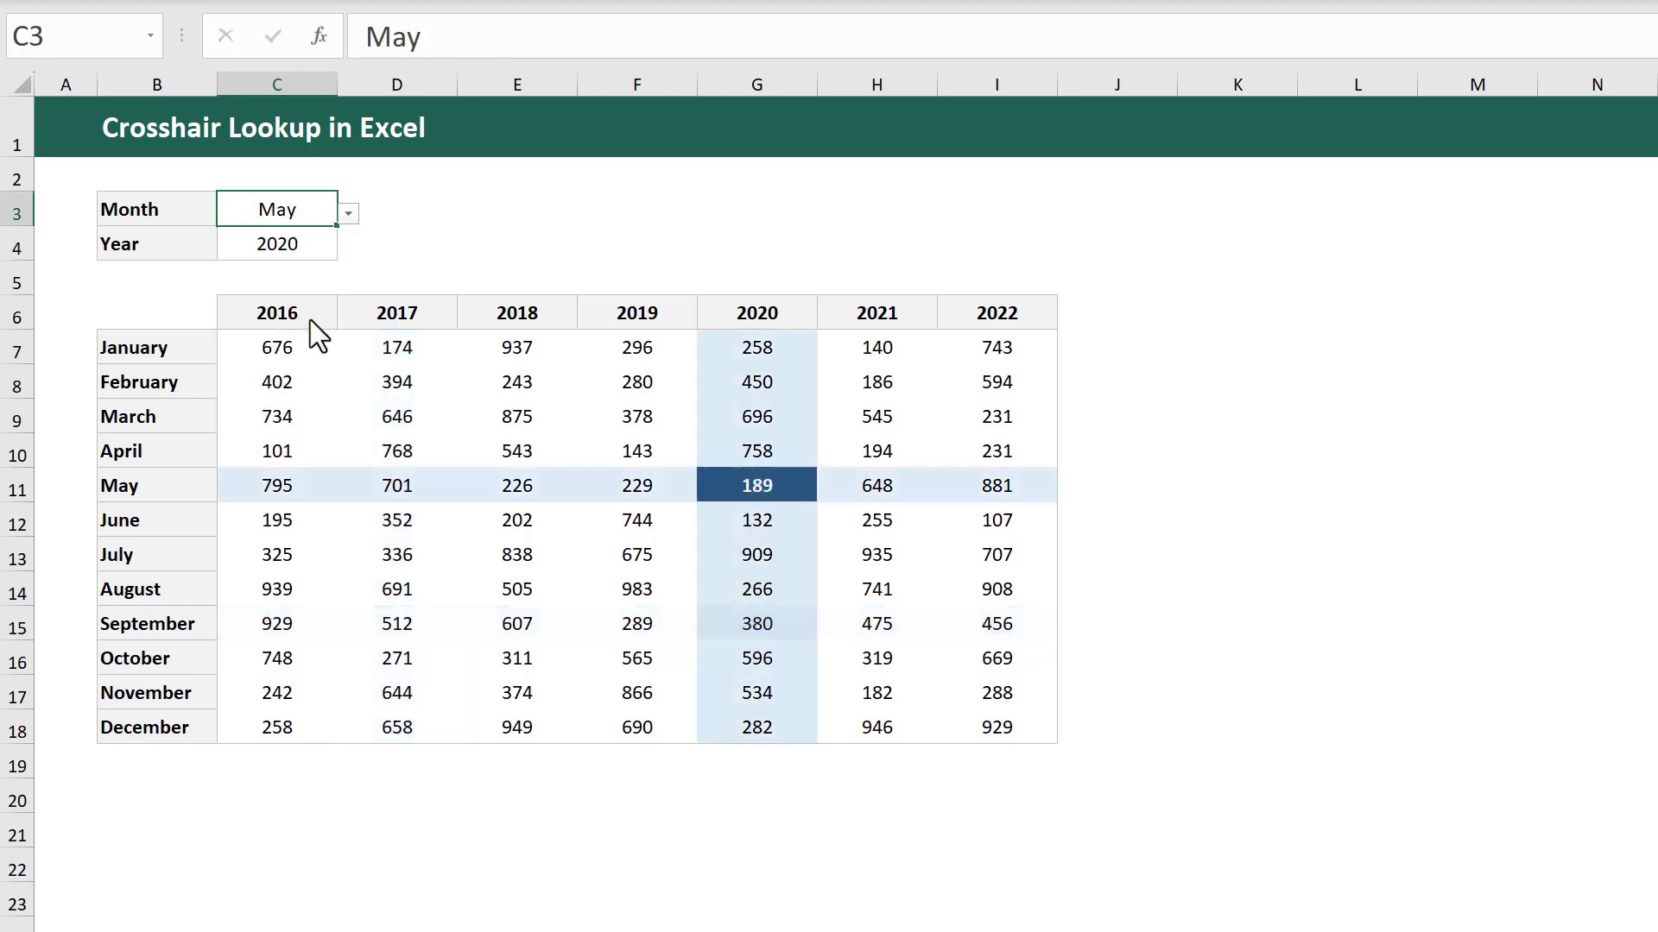
left_click(322, 248)
left_click(348, 249)
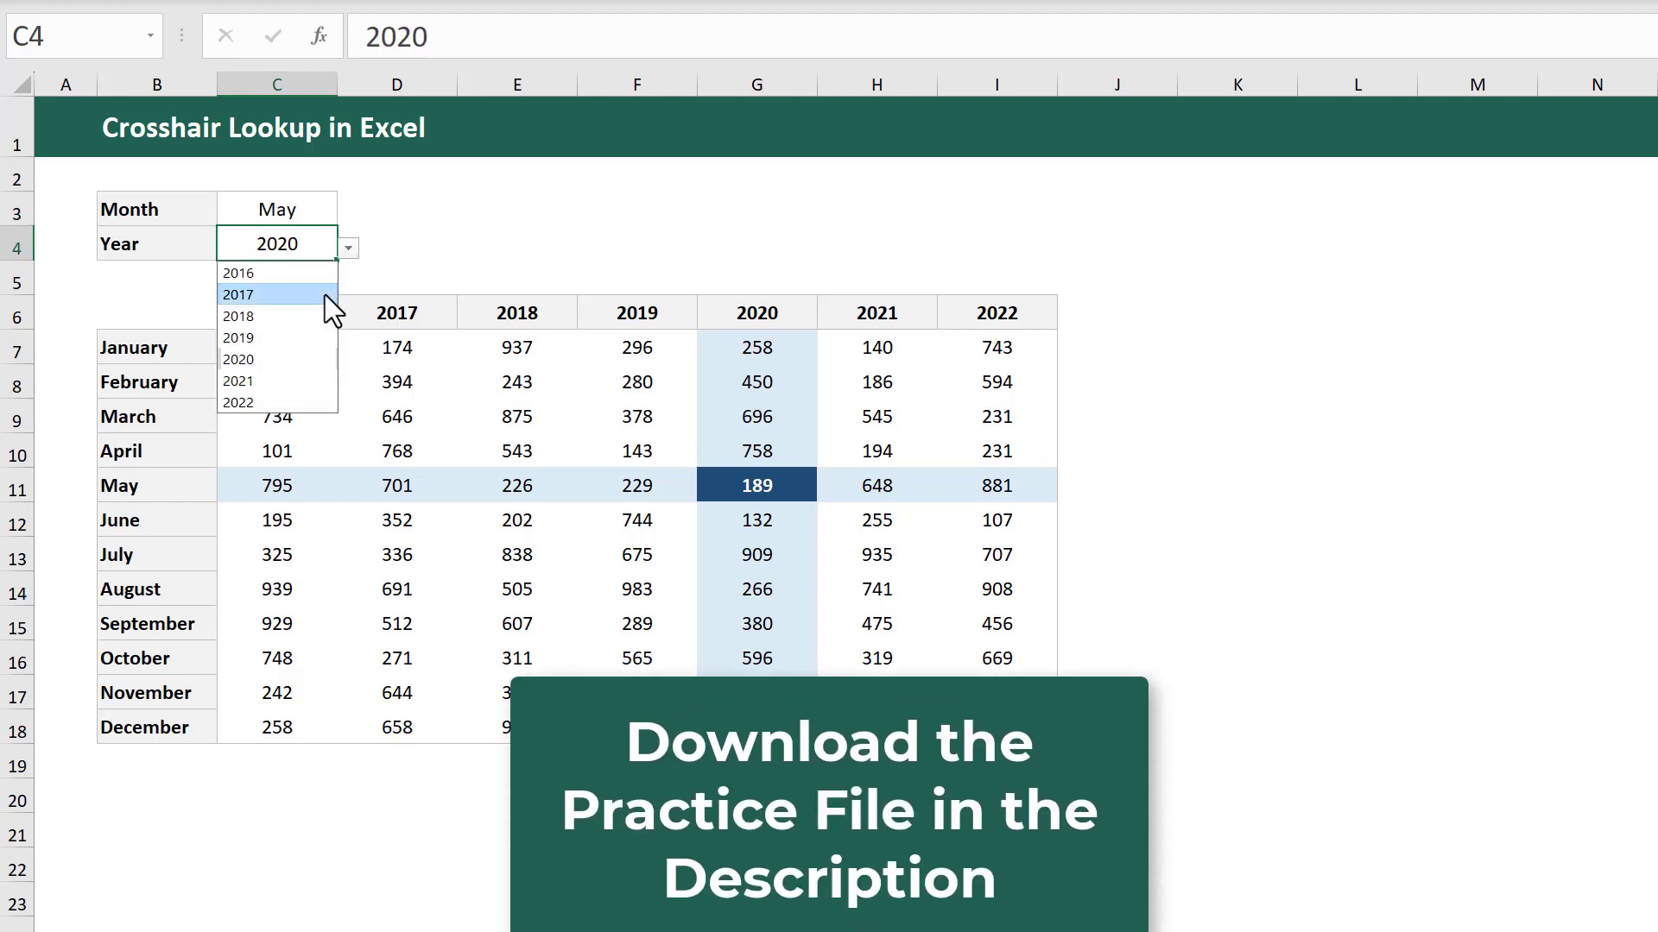
left_click(324, 293)
left_click(319, 216)
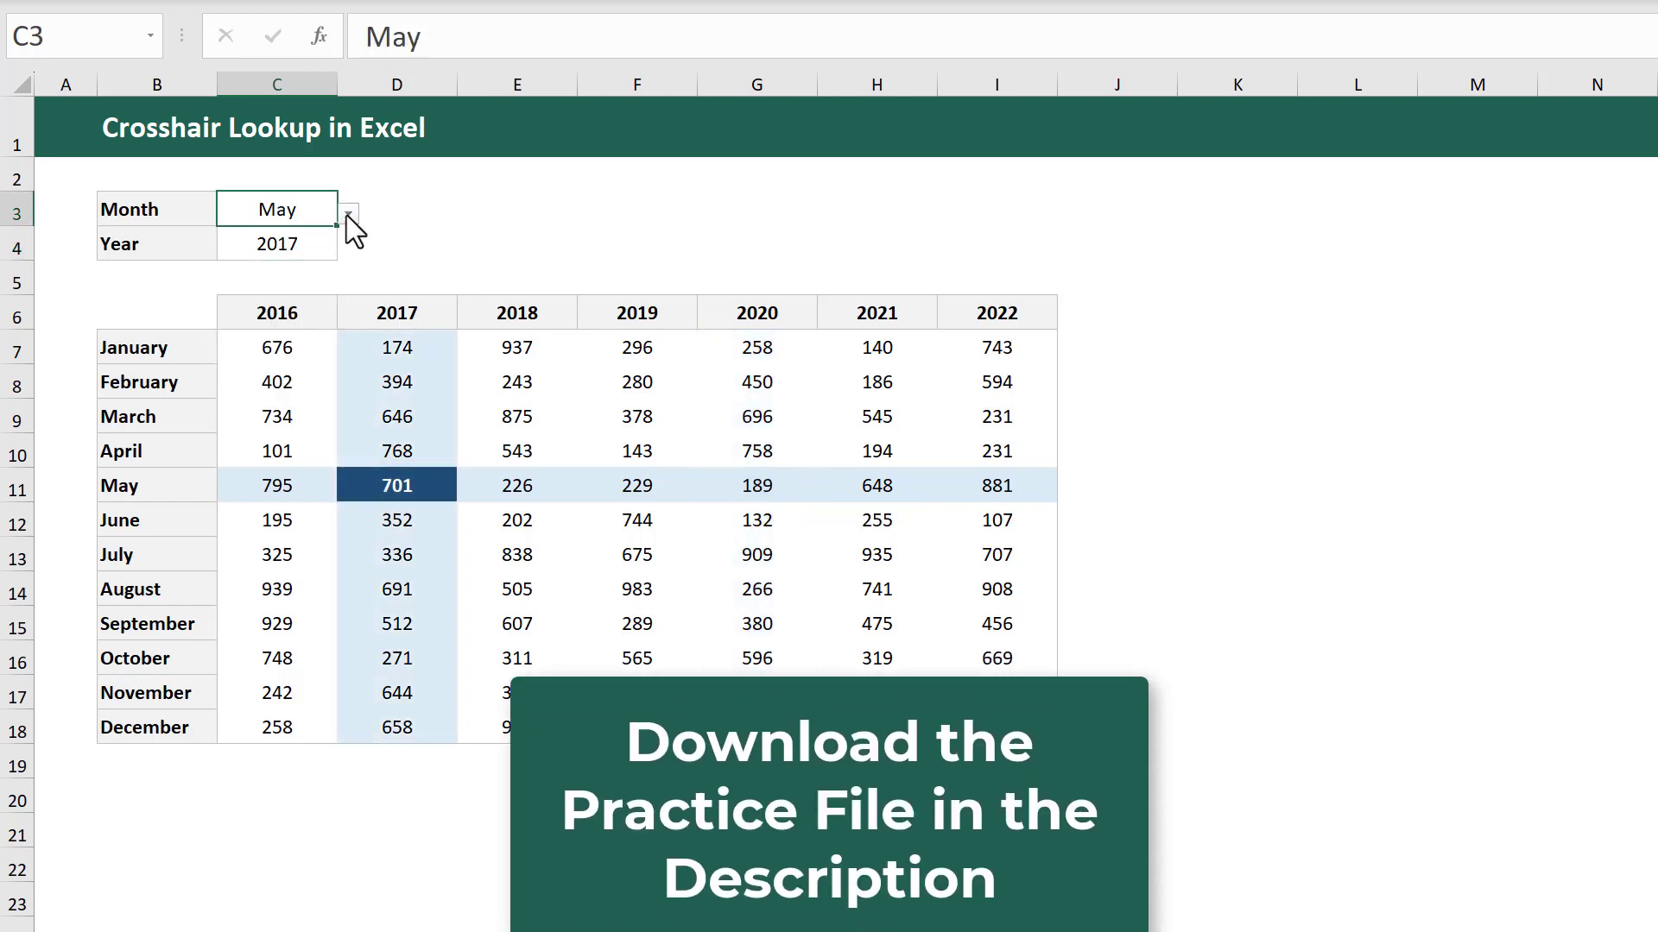
left_click(348, 215)
left_click(278, 427)
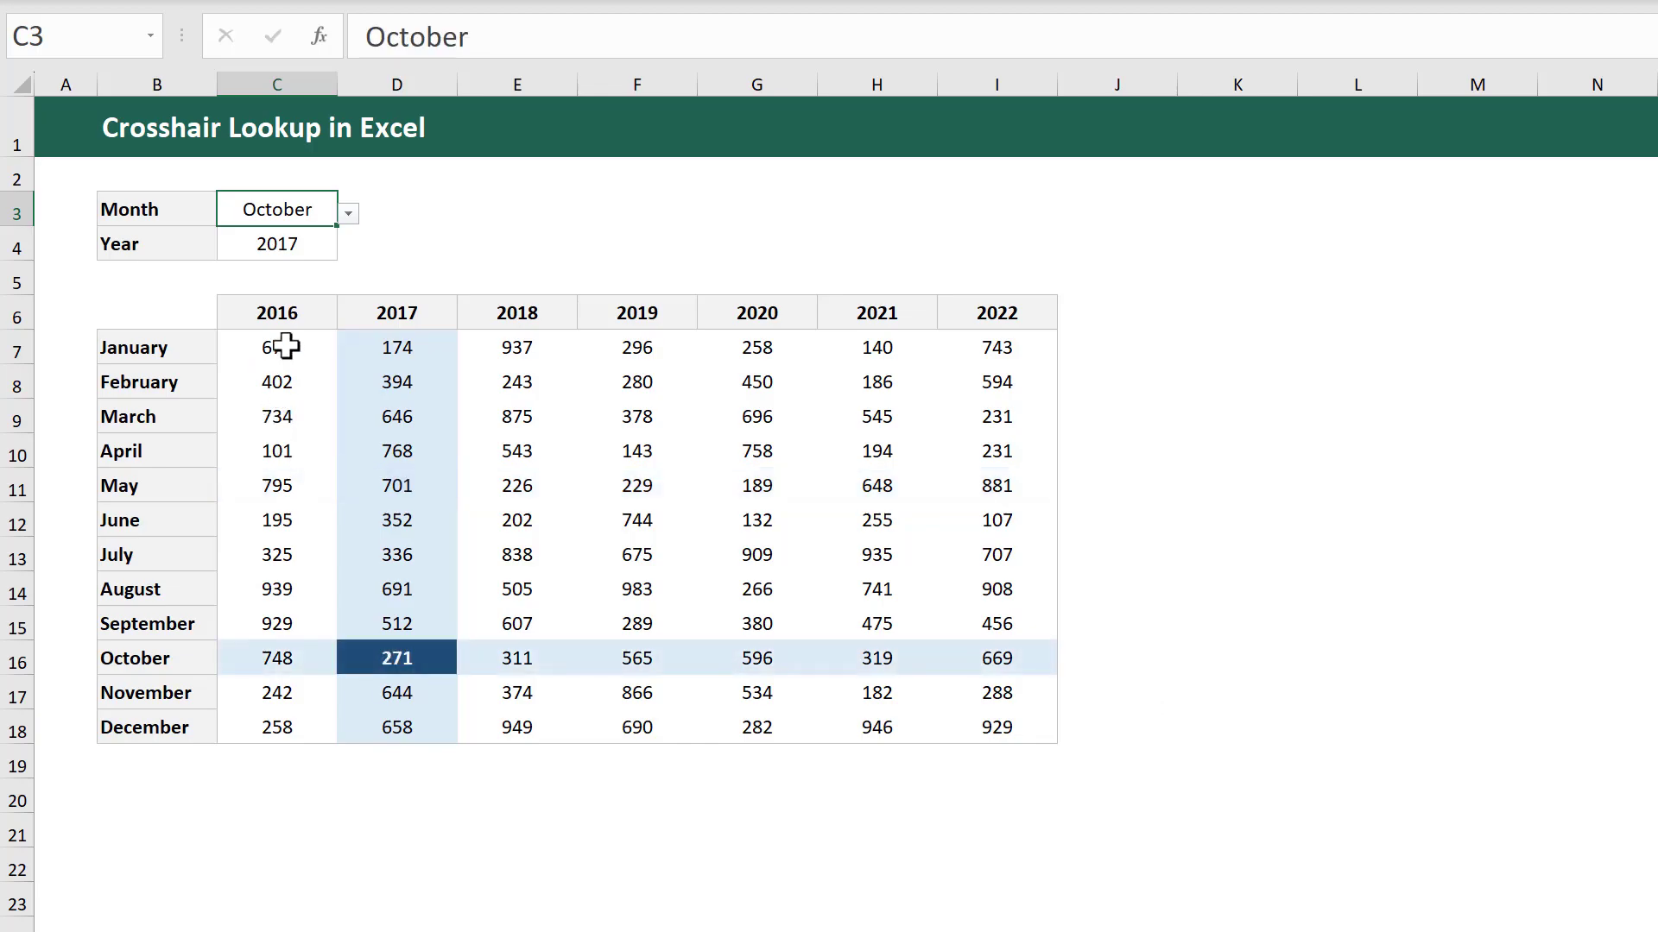
left_click(336, 246)
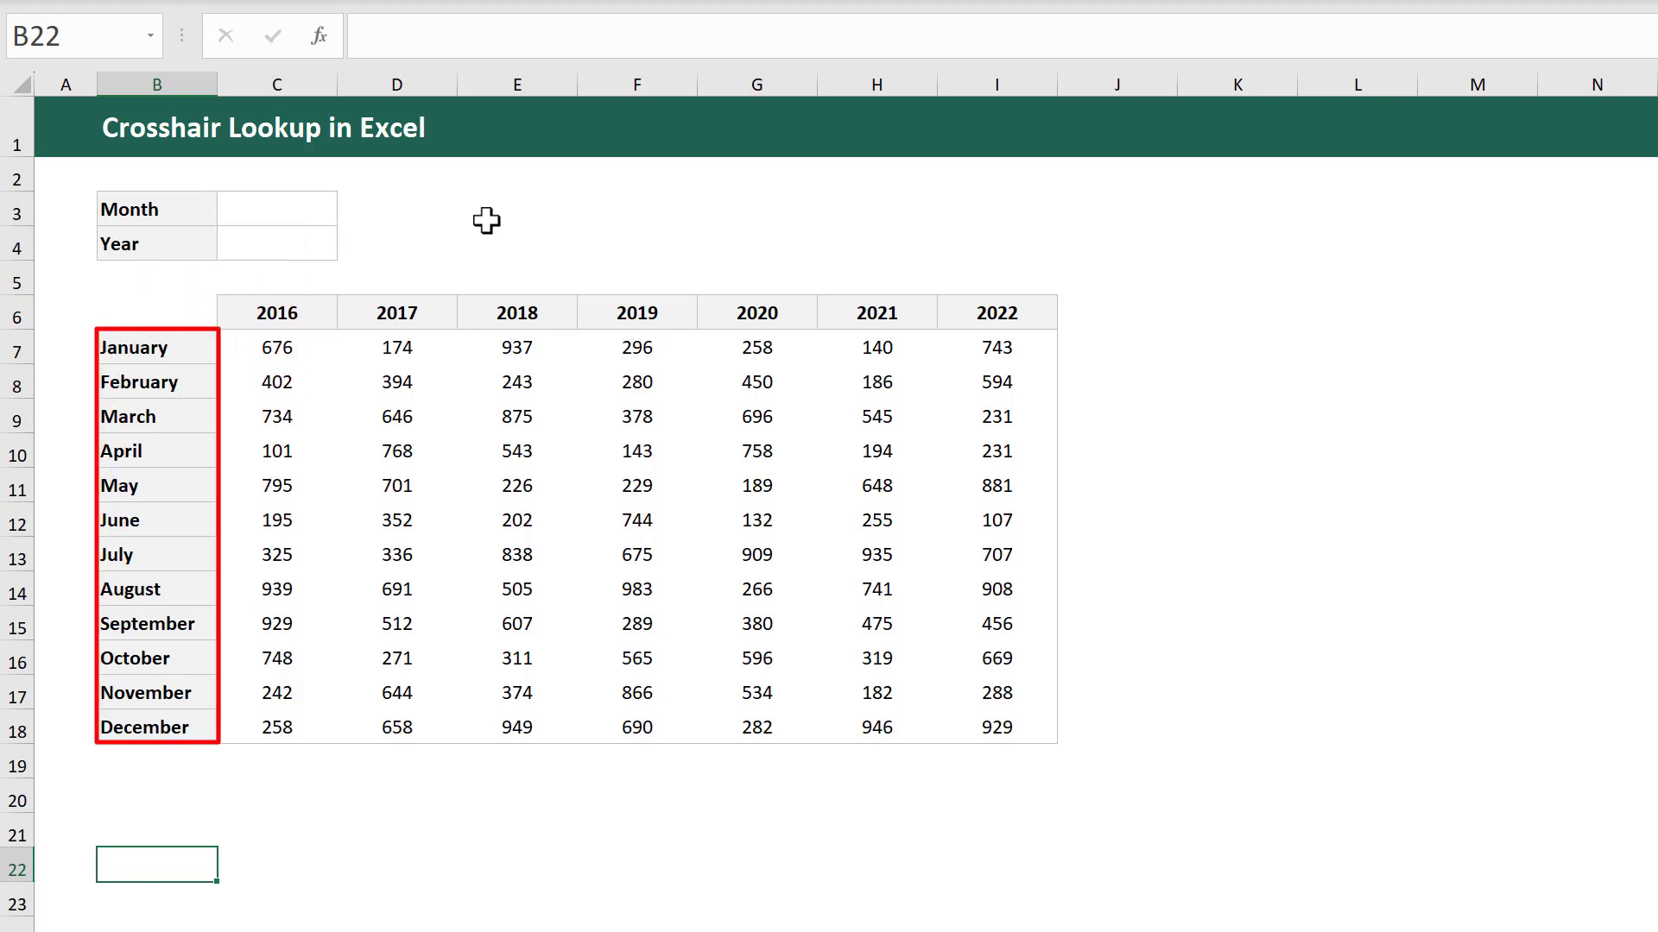
- Add list data validation to C3 with source =$B$7:$B$18, the month names
left_click(308, 214)
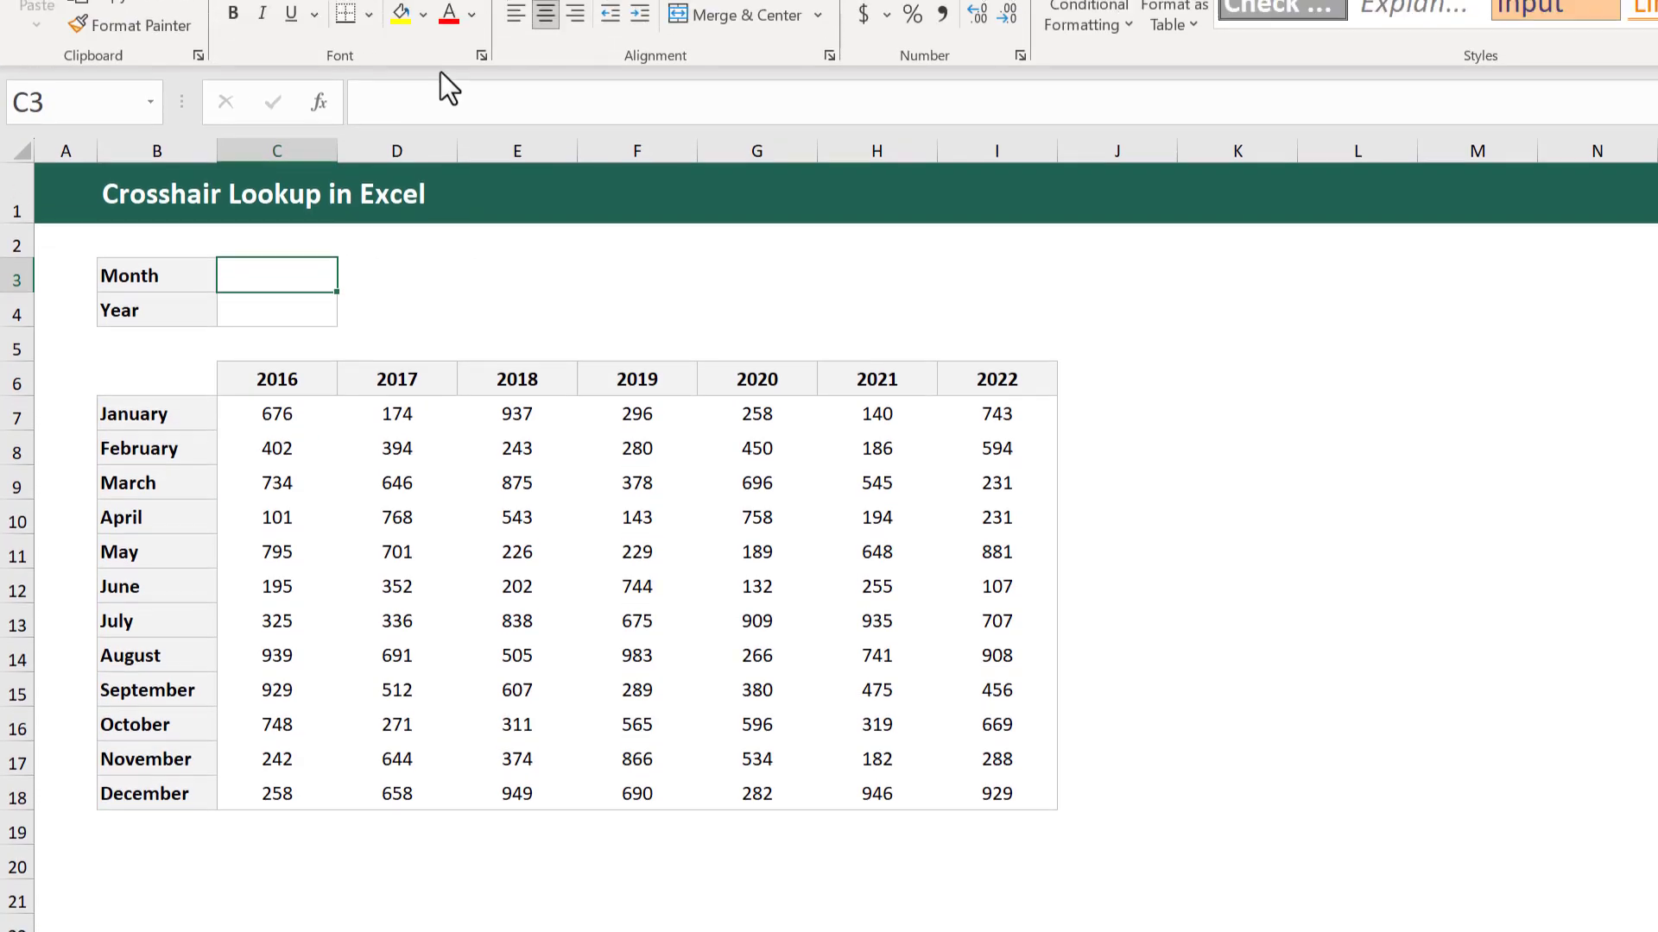
left_click(509, 67)
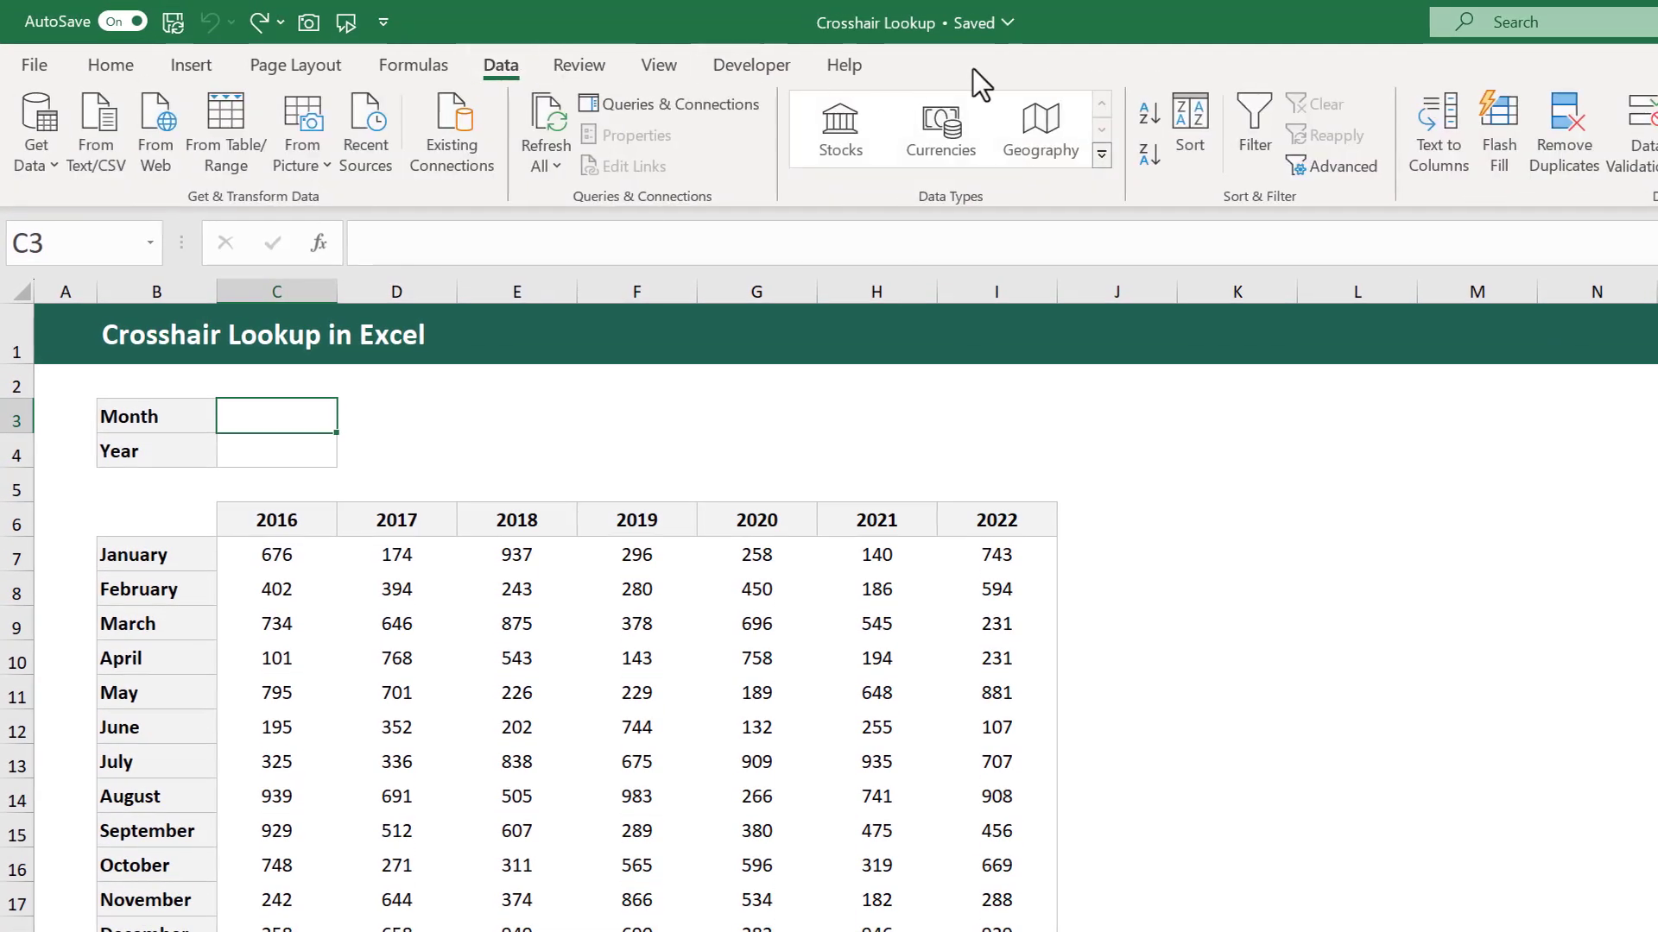
left_click(1641, 113)
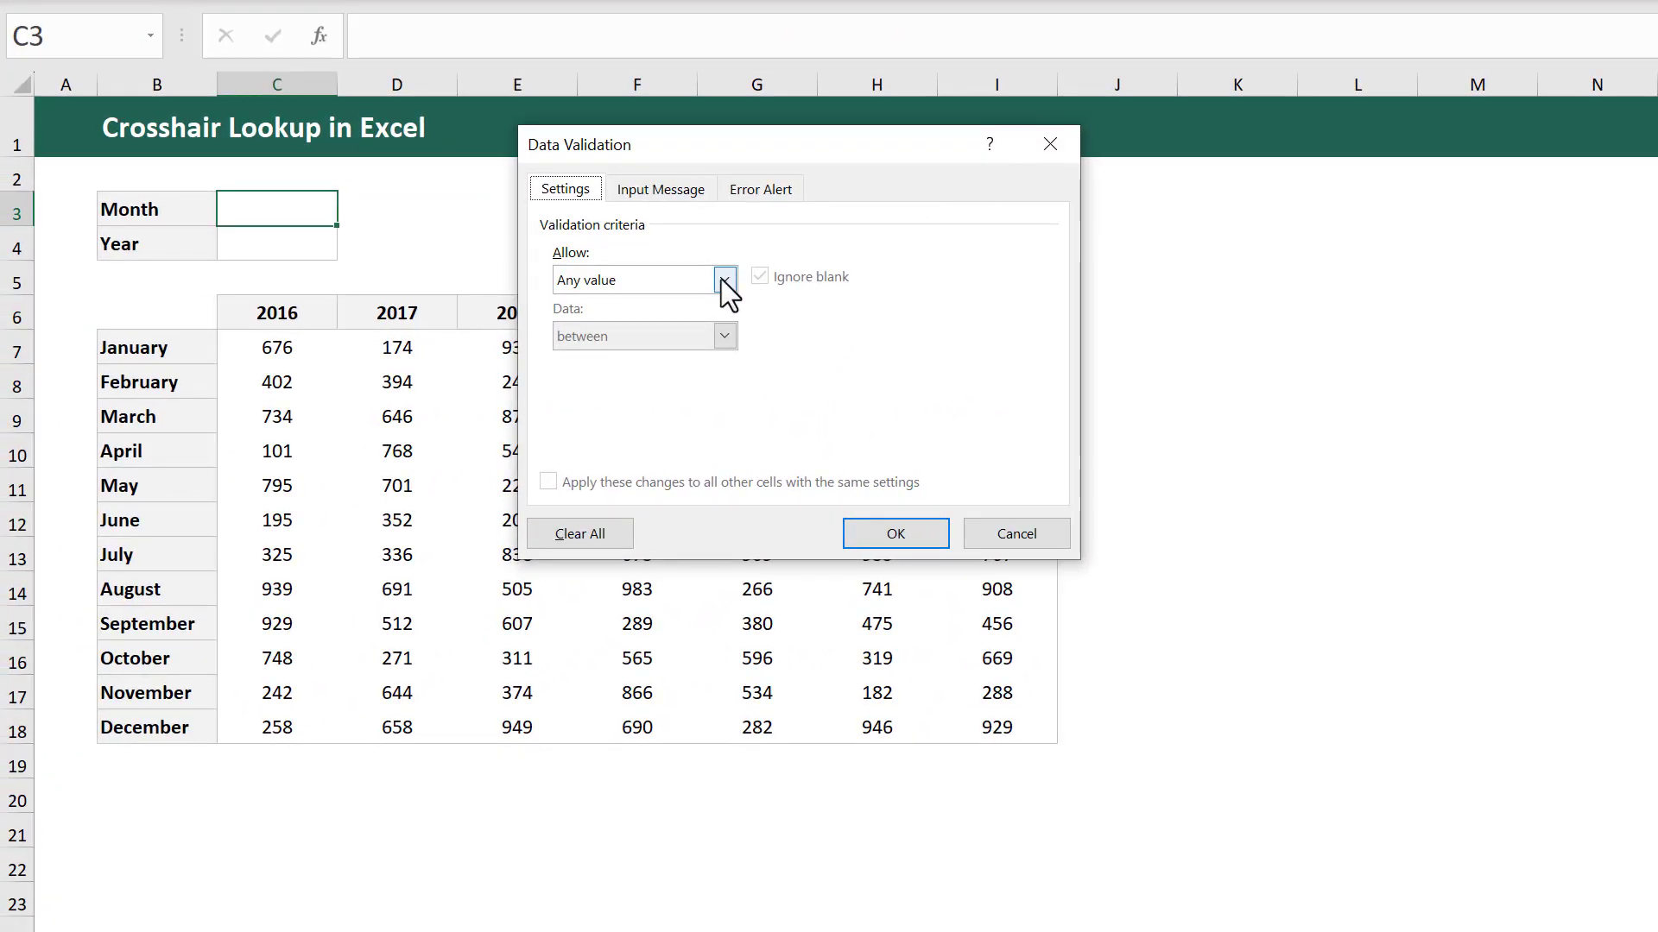
left_click(724, 279)
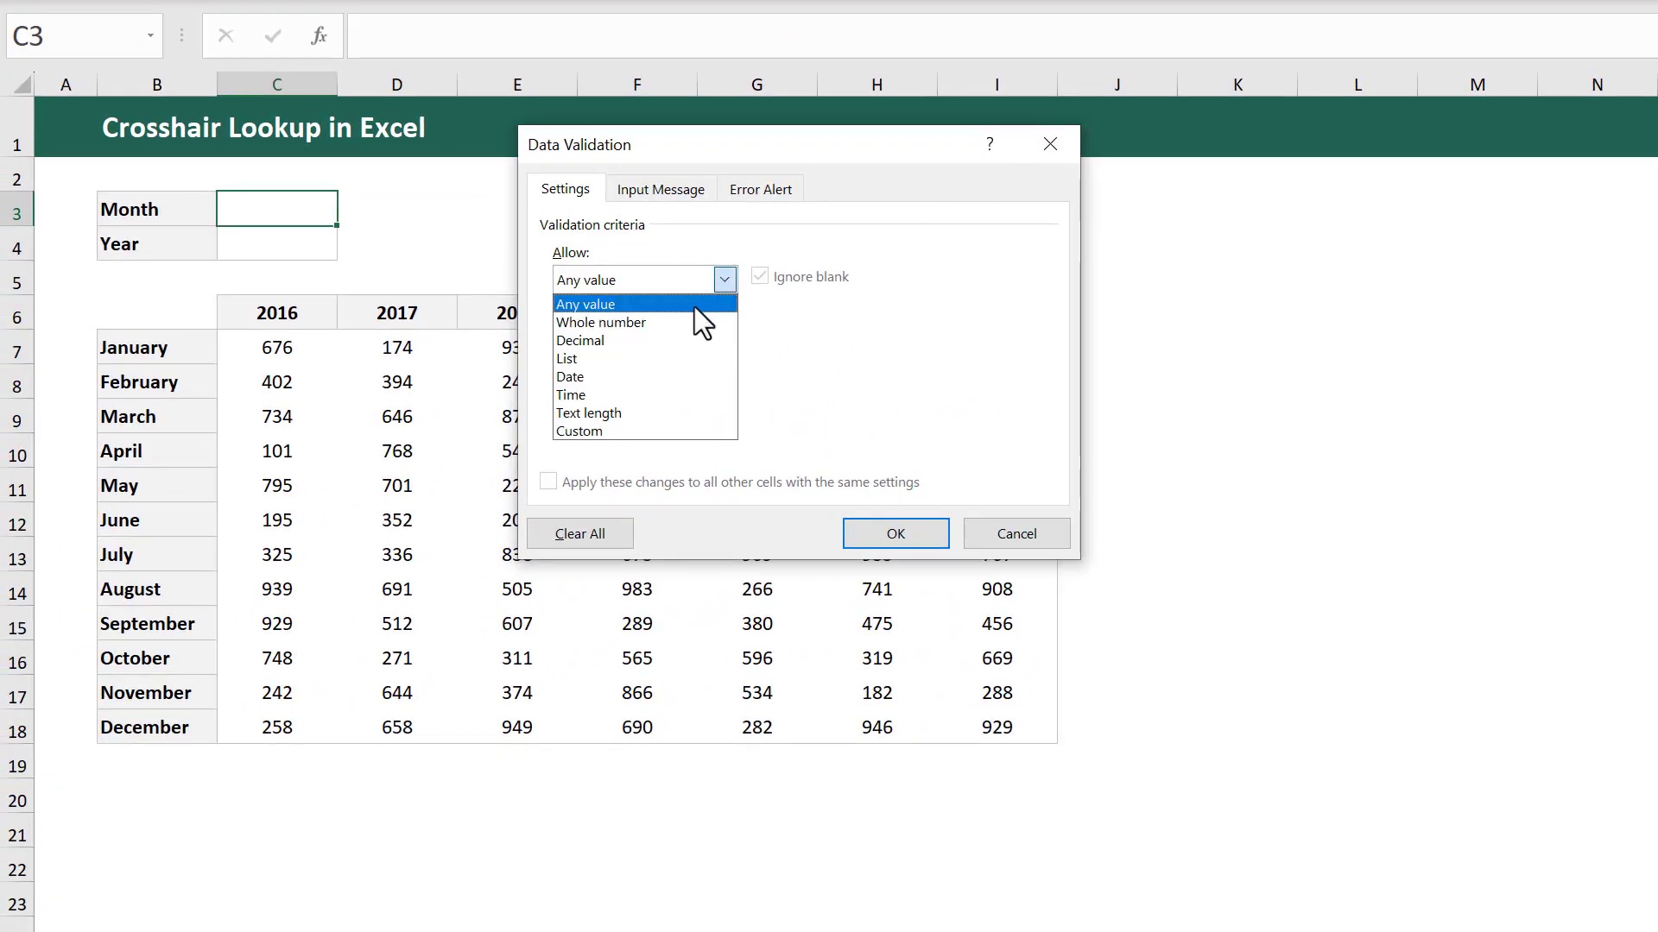
left_click(660, 363)
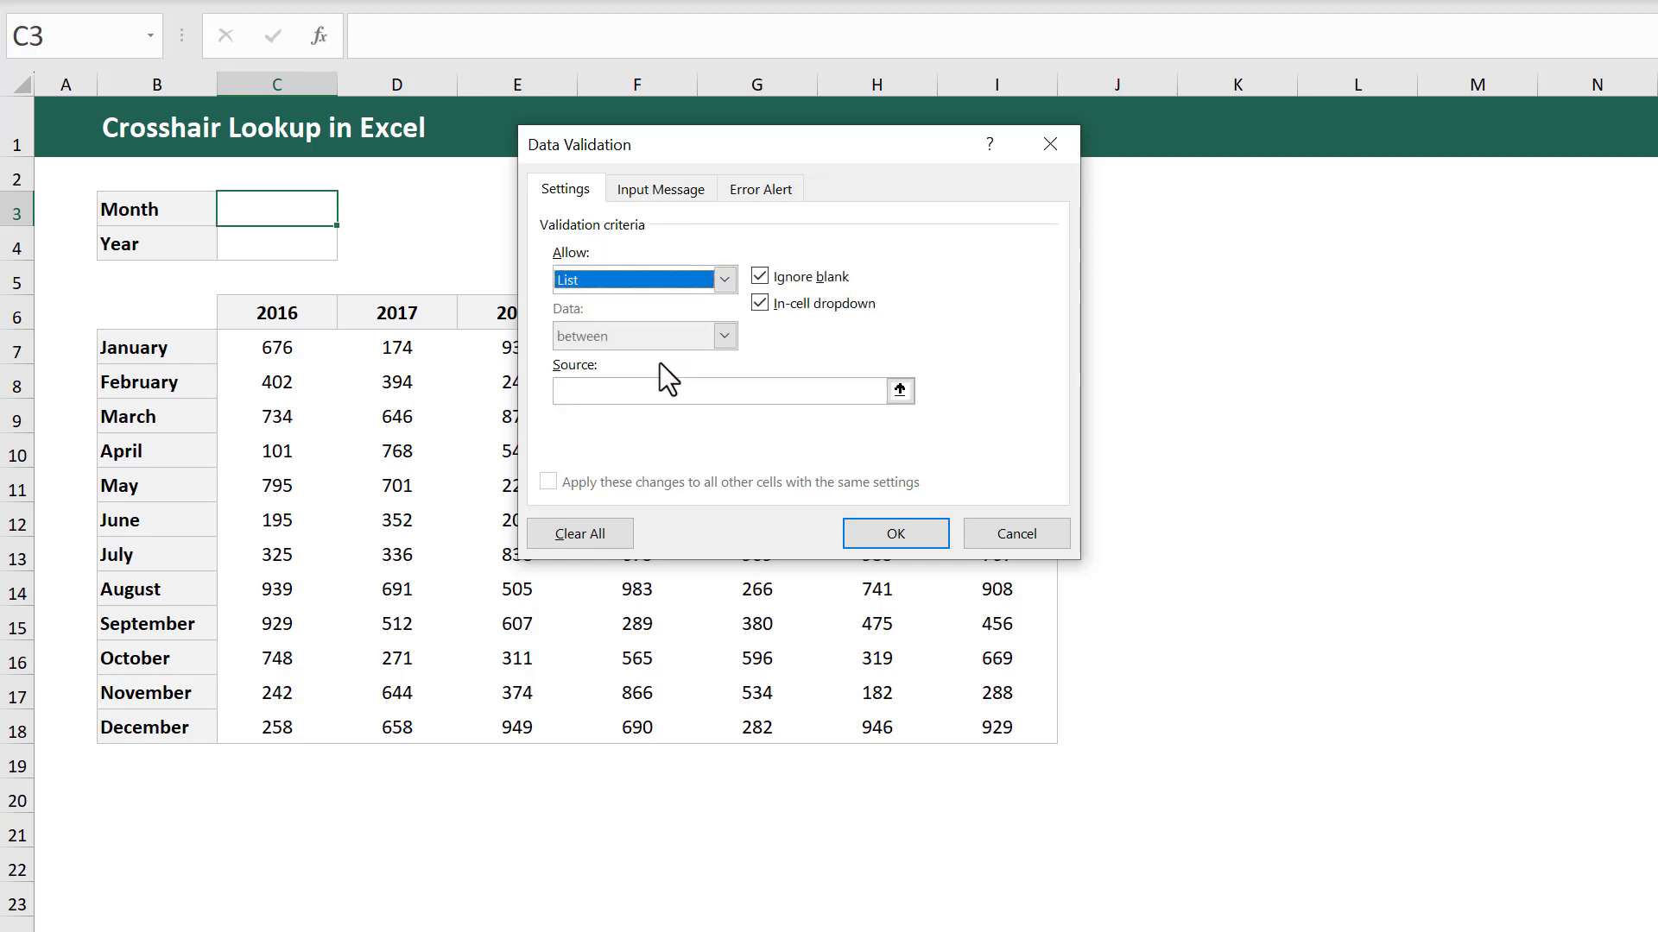
left_click(600, 391)
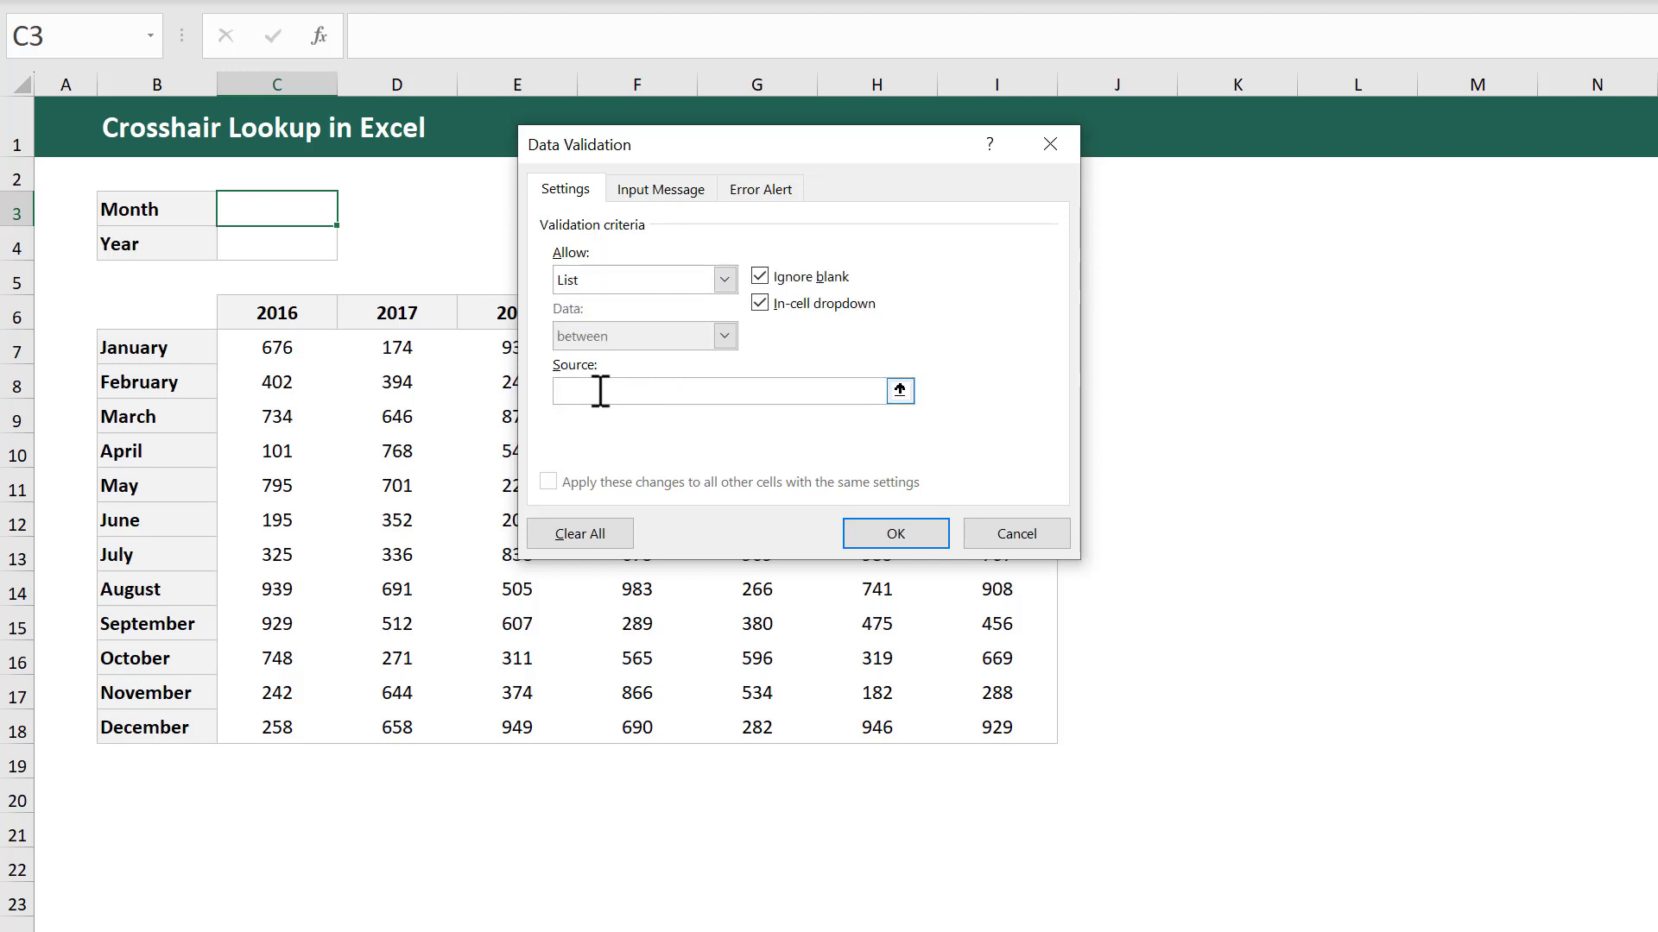
left_click_drag(181, 350, 181, 725)
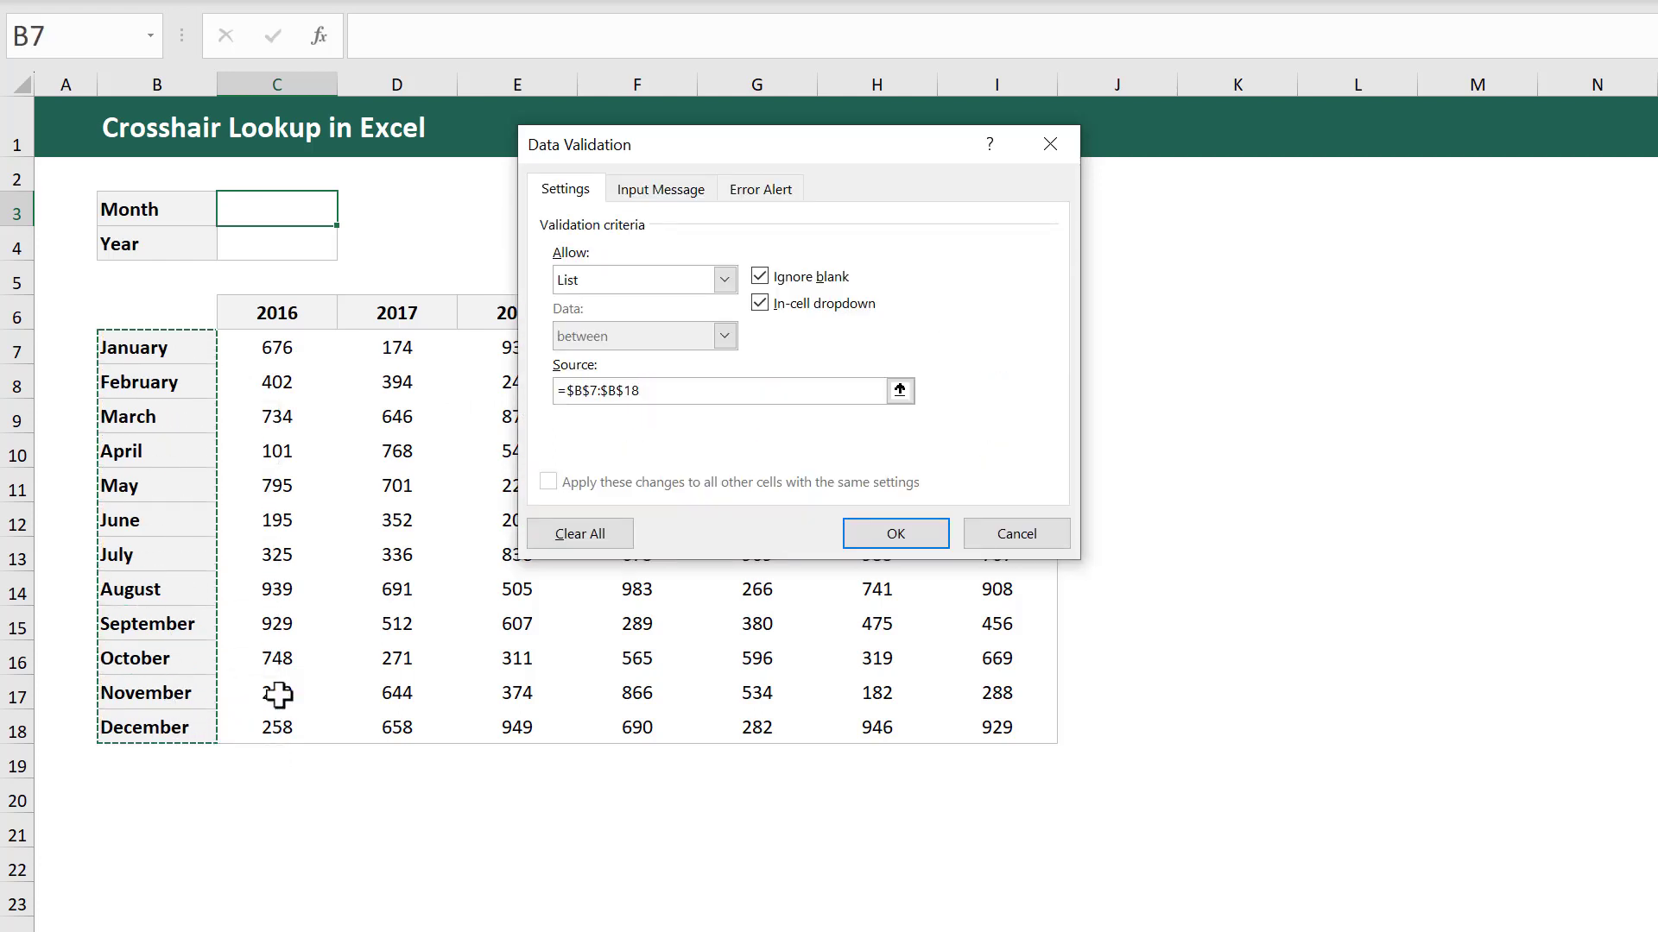
left_click(884, 539)
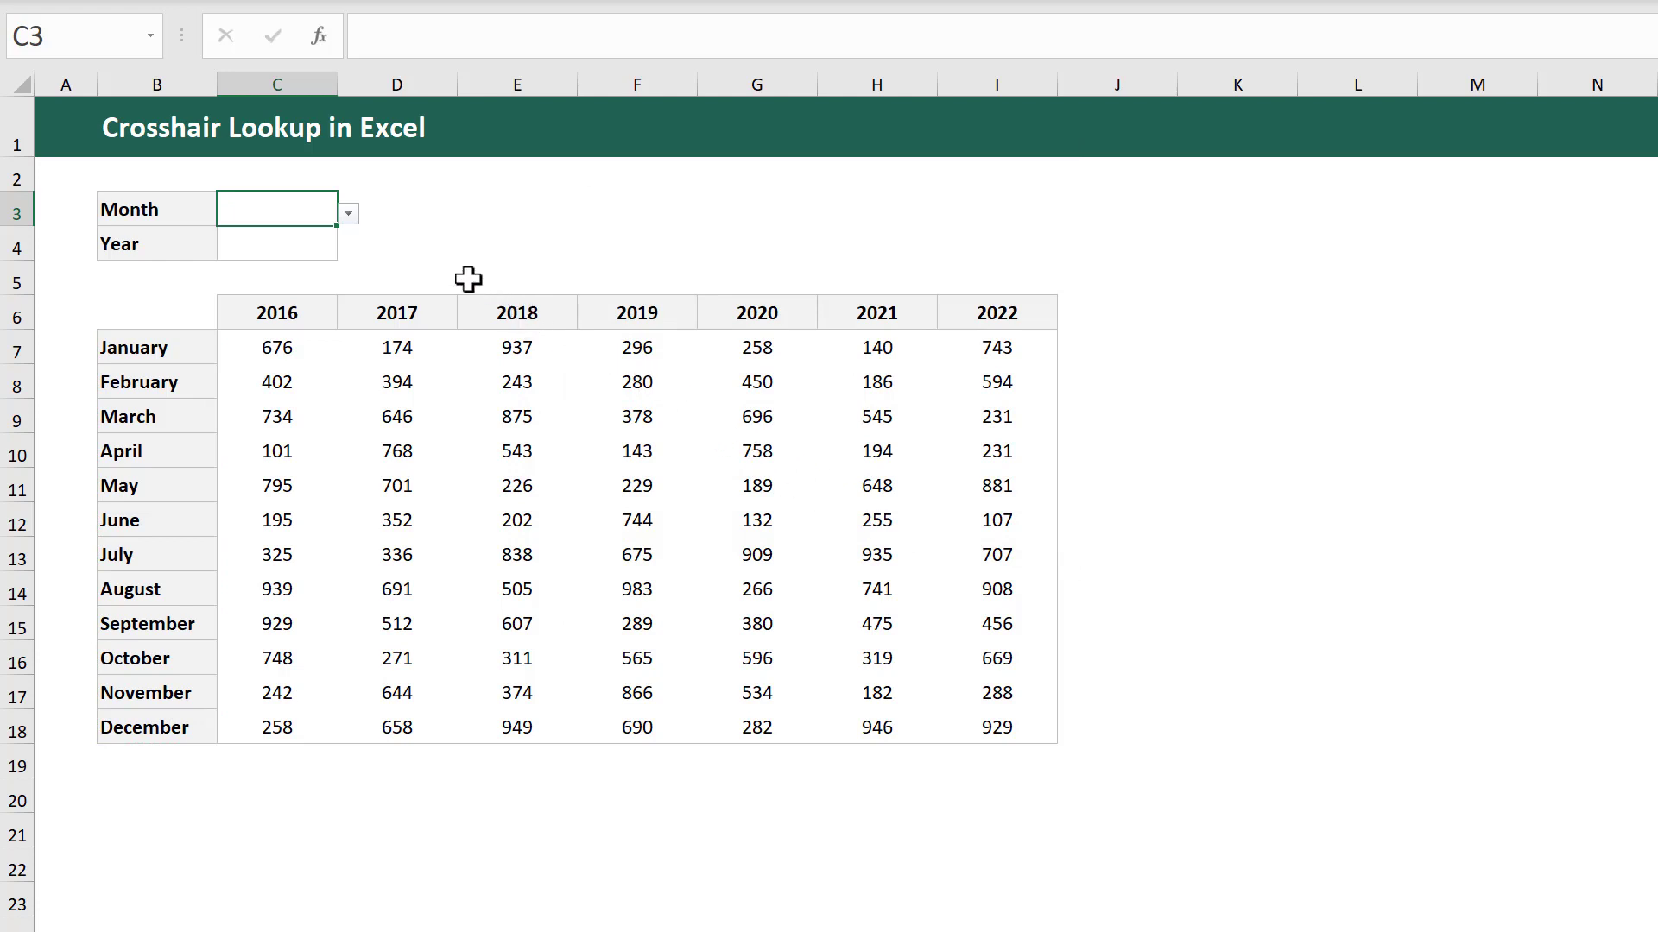
left_click(200, 246)
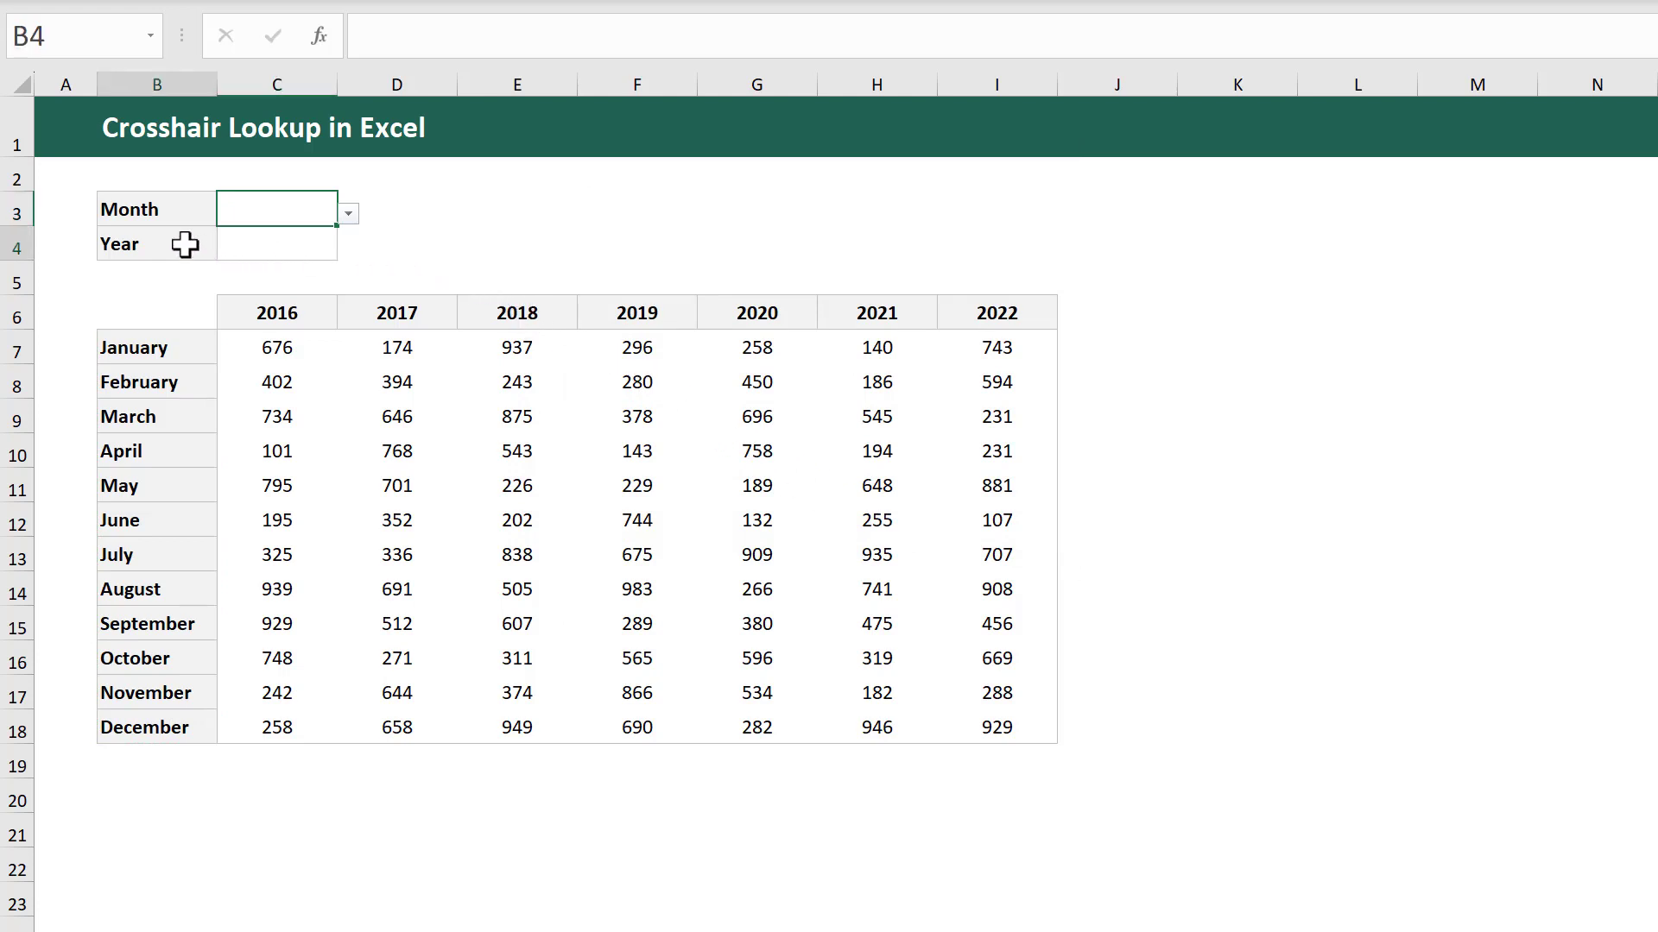
- Add list data validation to C4 with source =$C$6:$I$6, the year headers
left_click(286, 242)
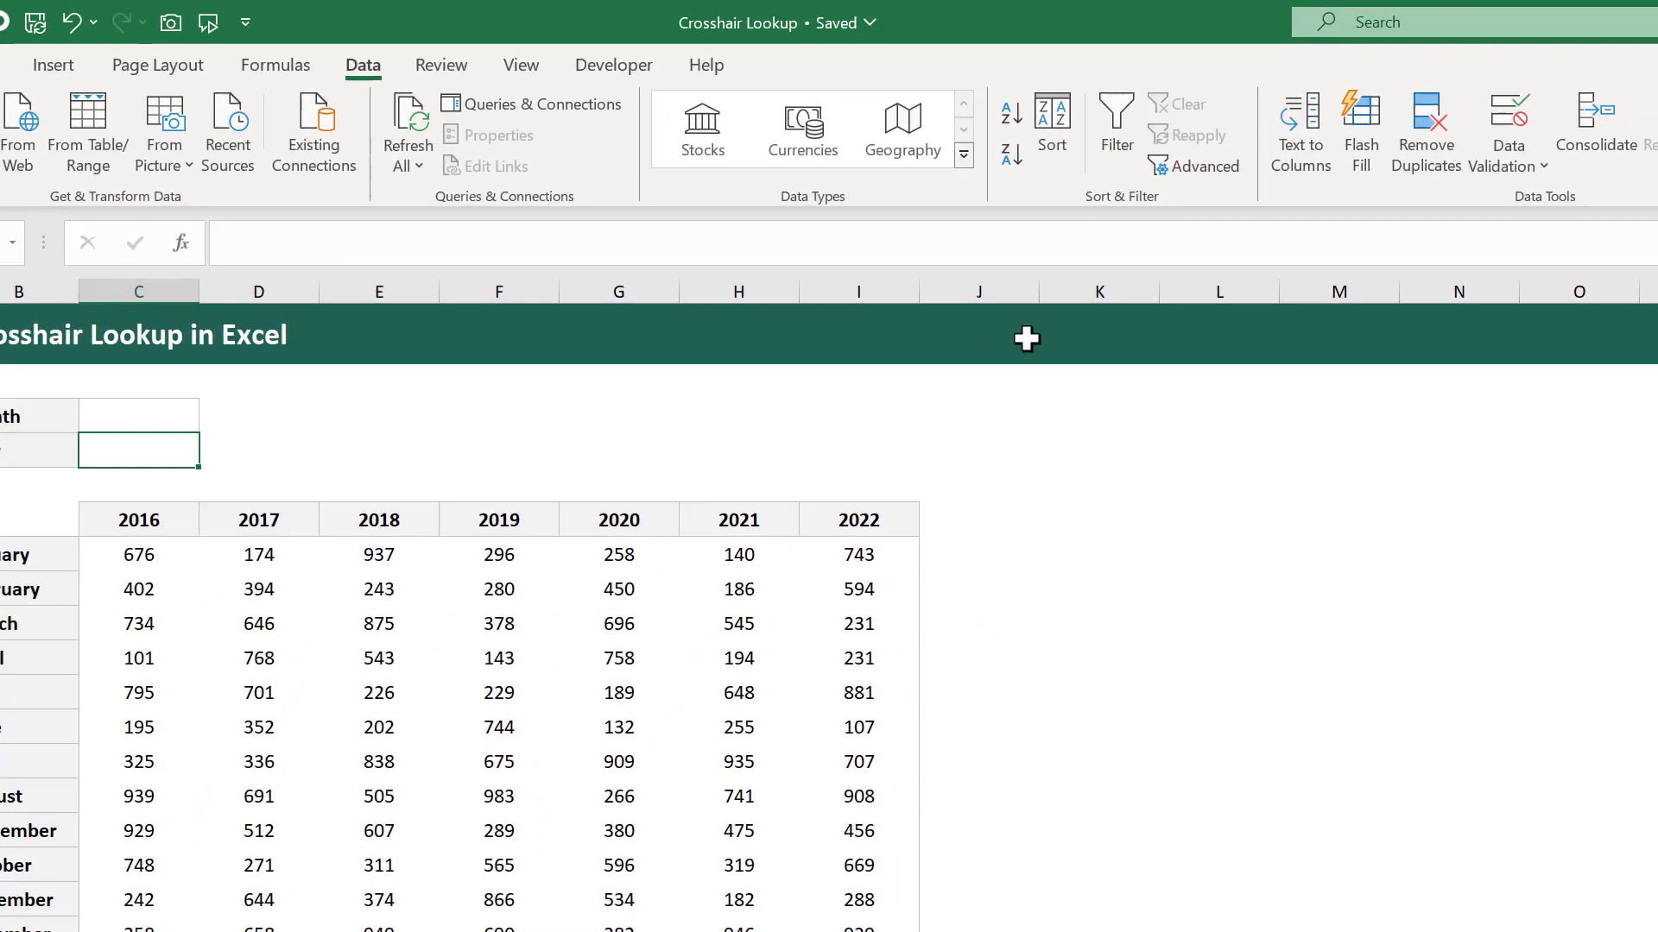
left_click(1517, 113)
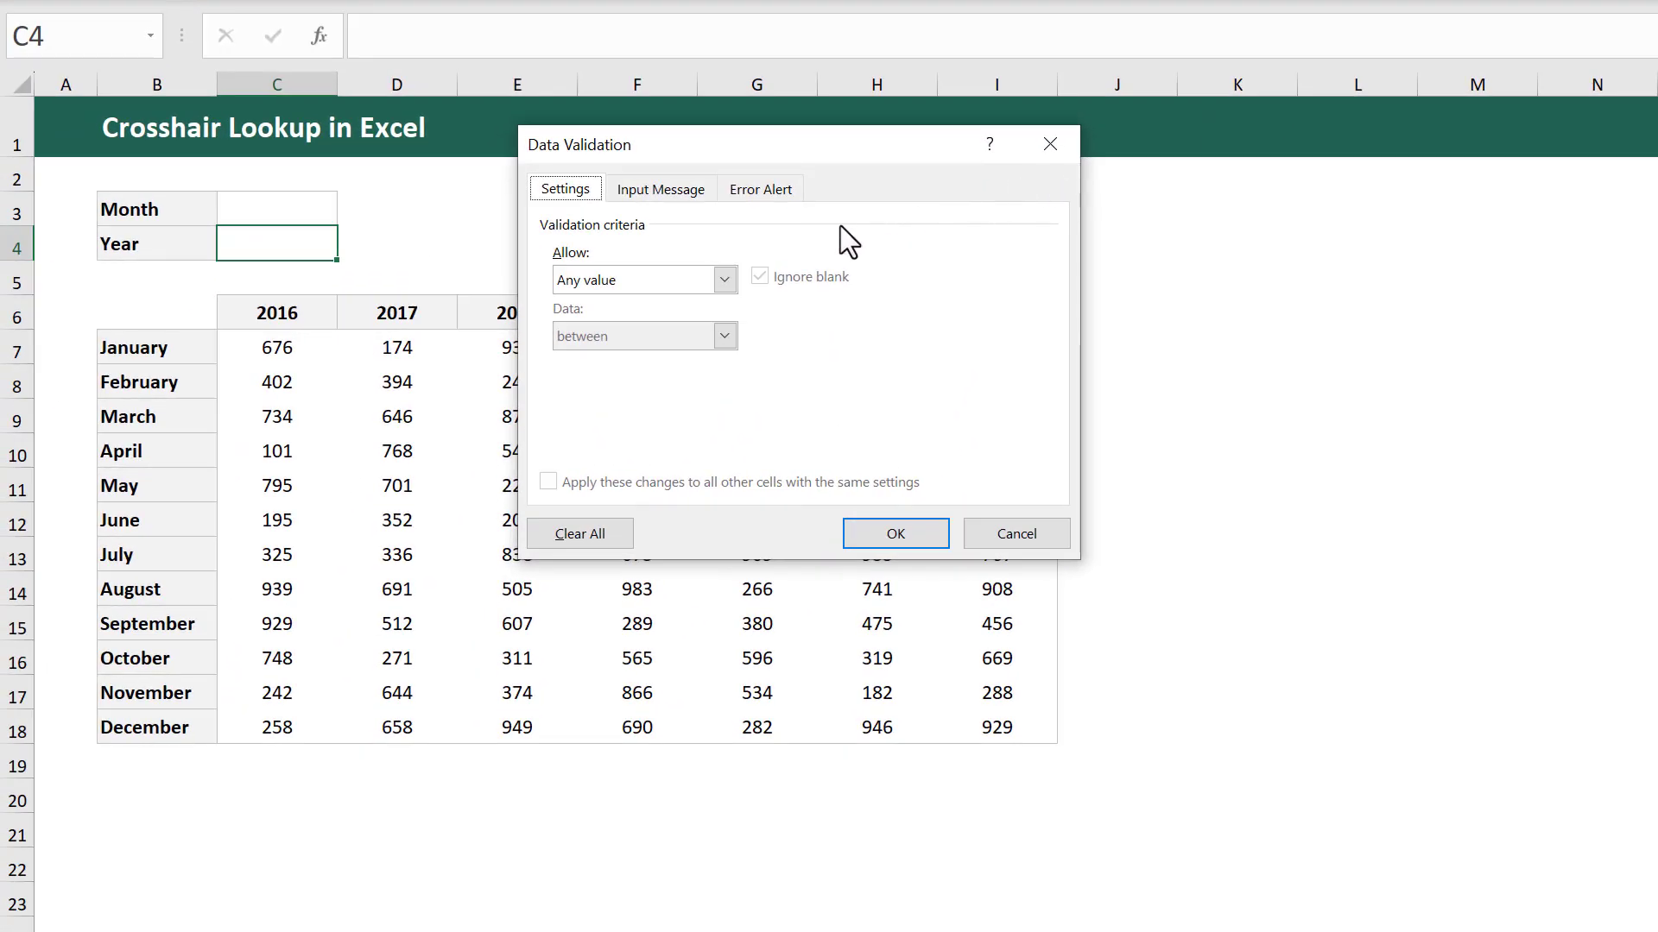
left_click(724, 278)
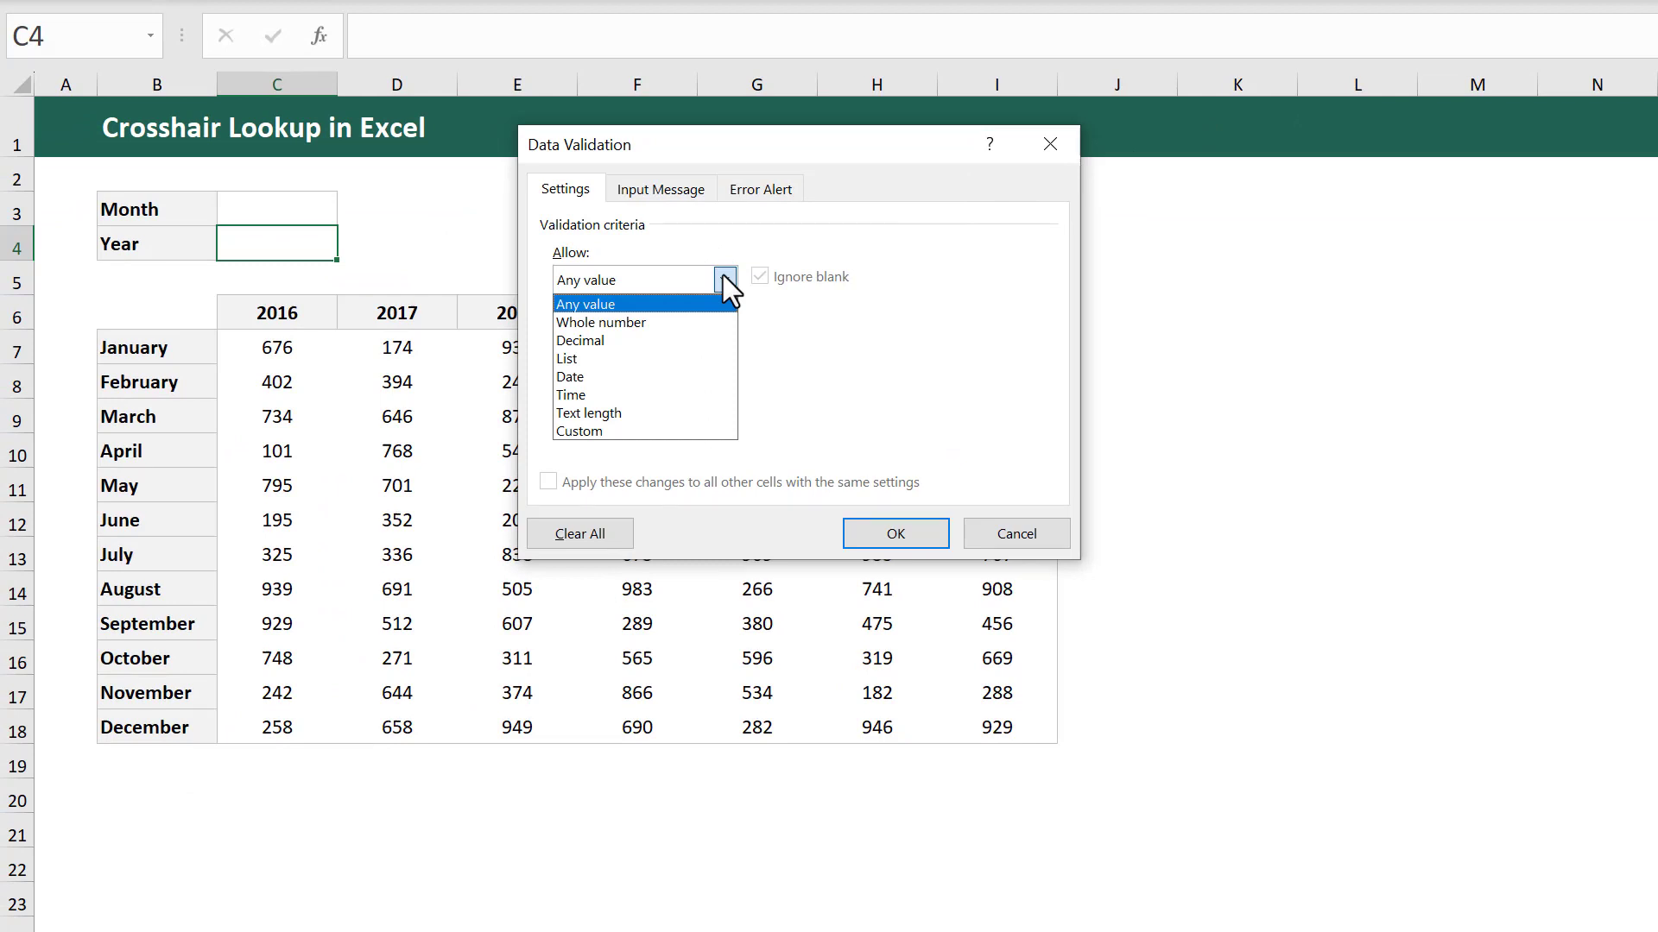
left_click(641, 358)
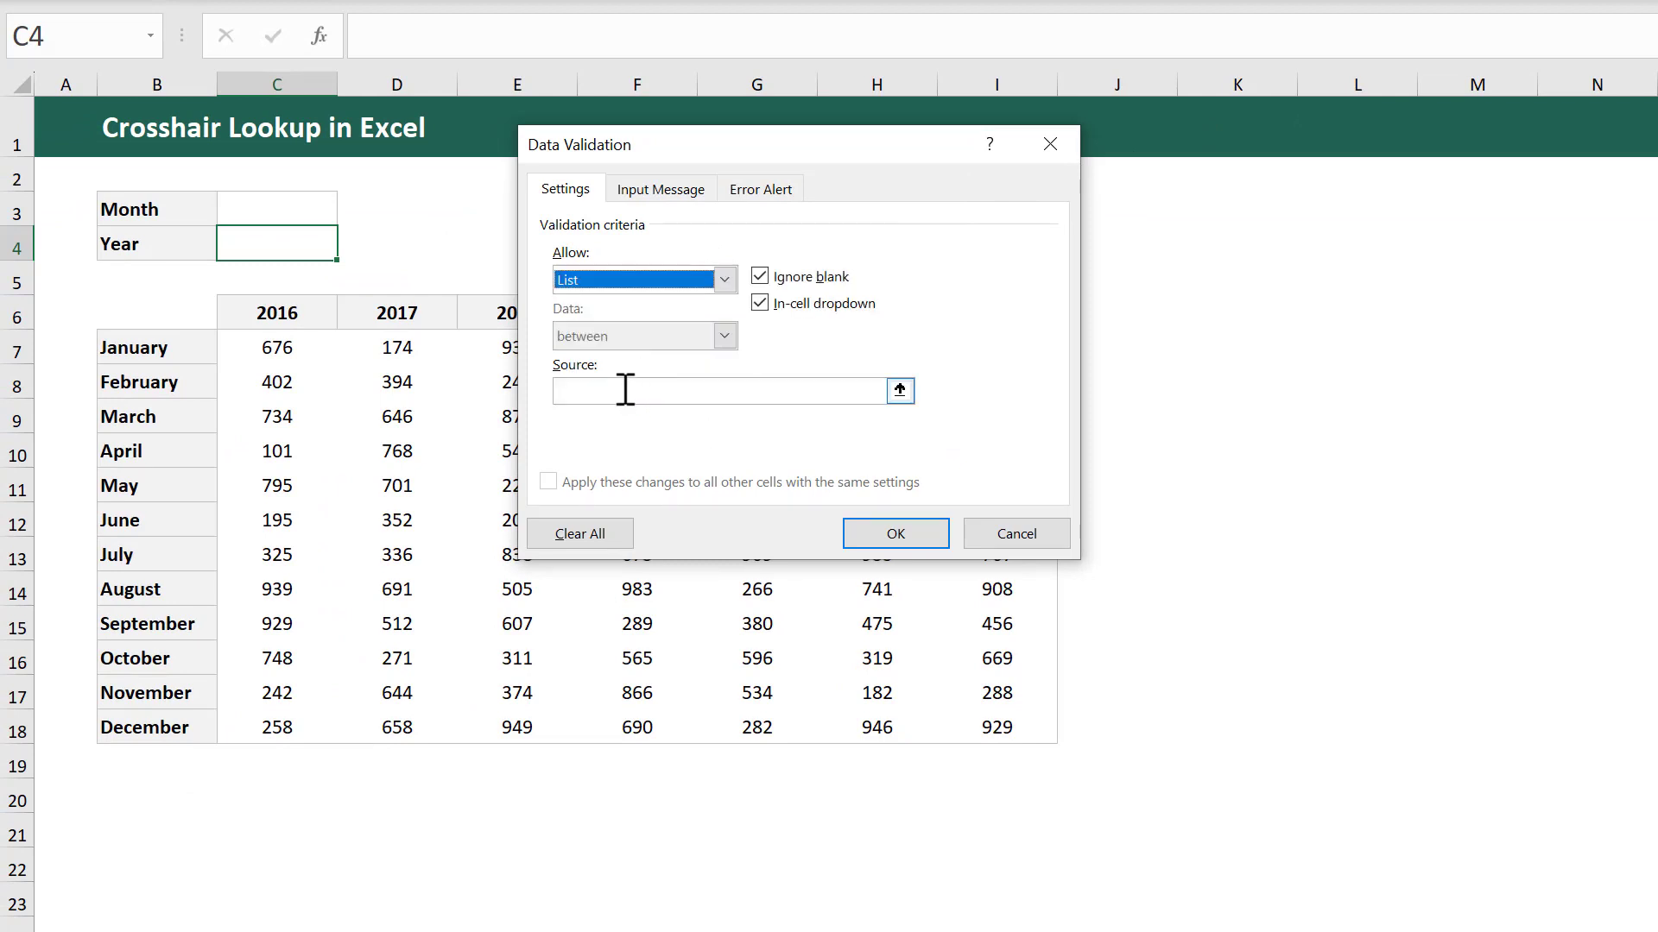
left_click(625, 390)
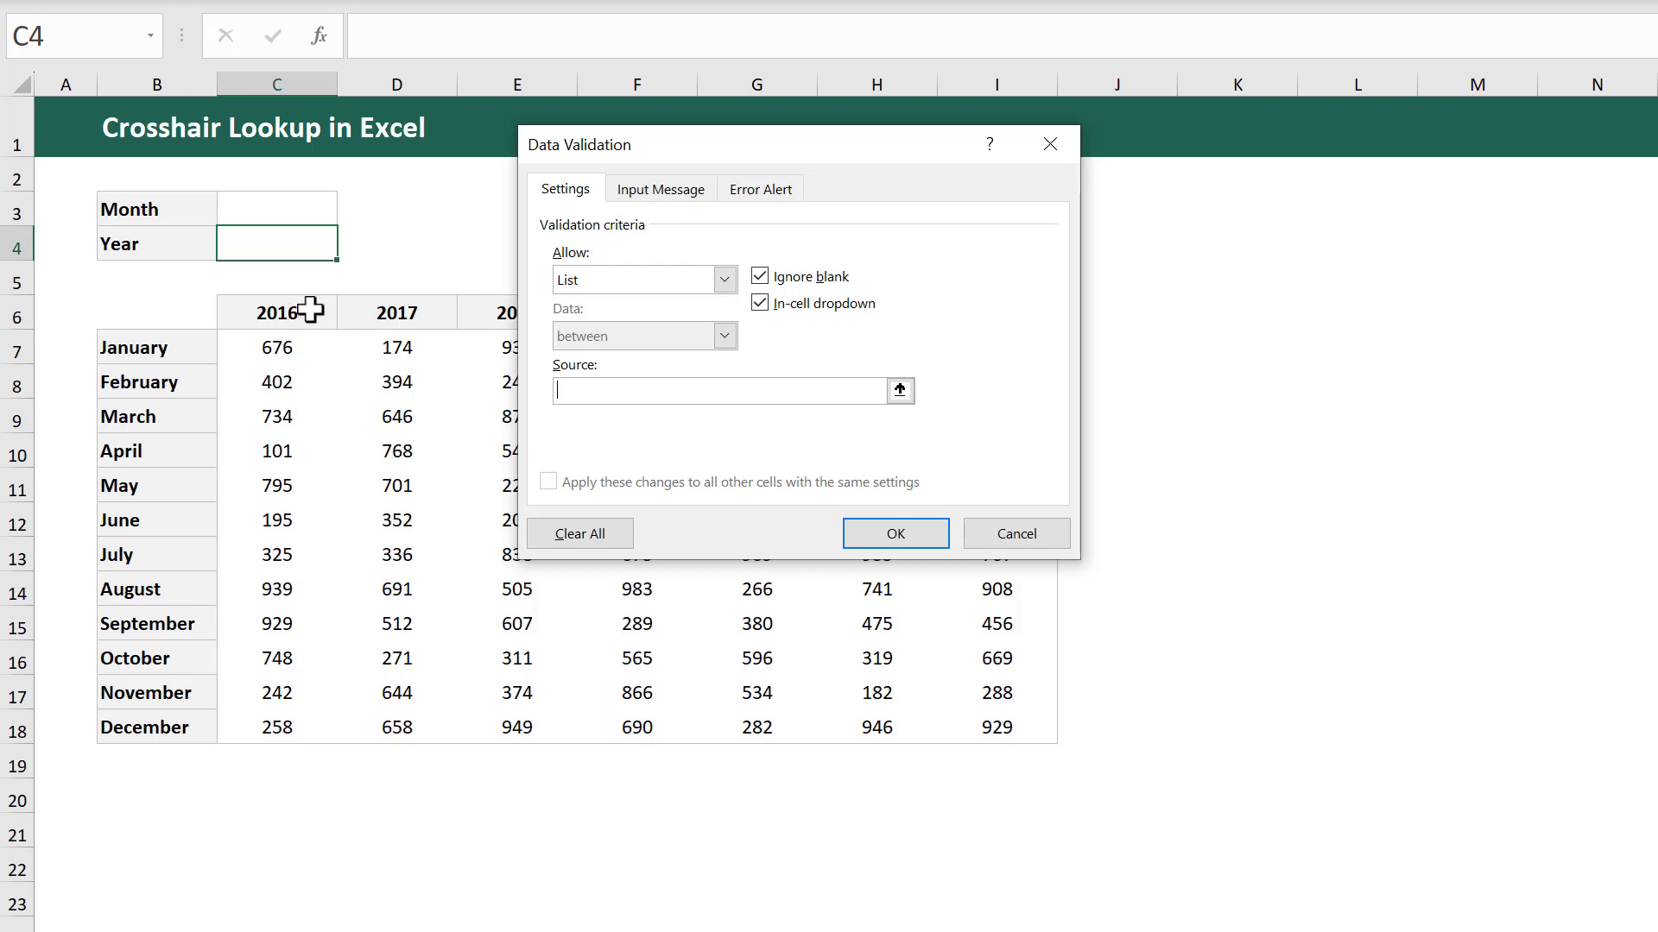
left_click_drag(310, 311, 991, 313)
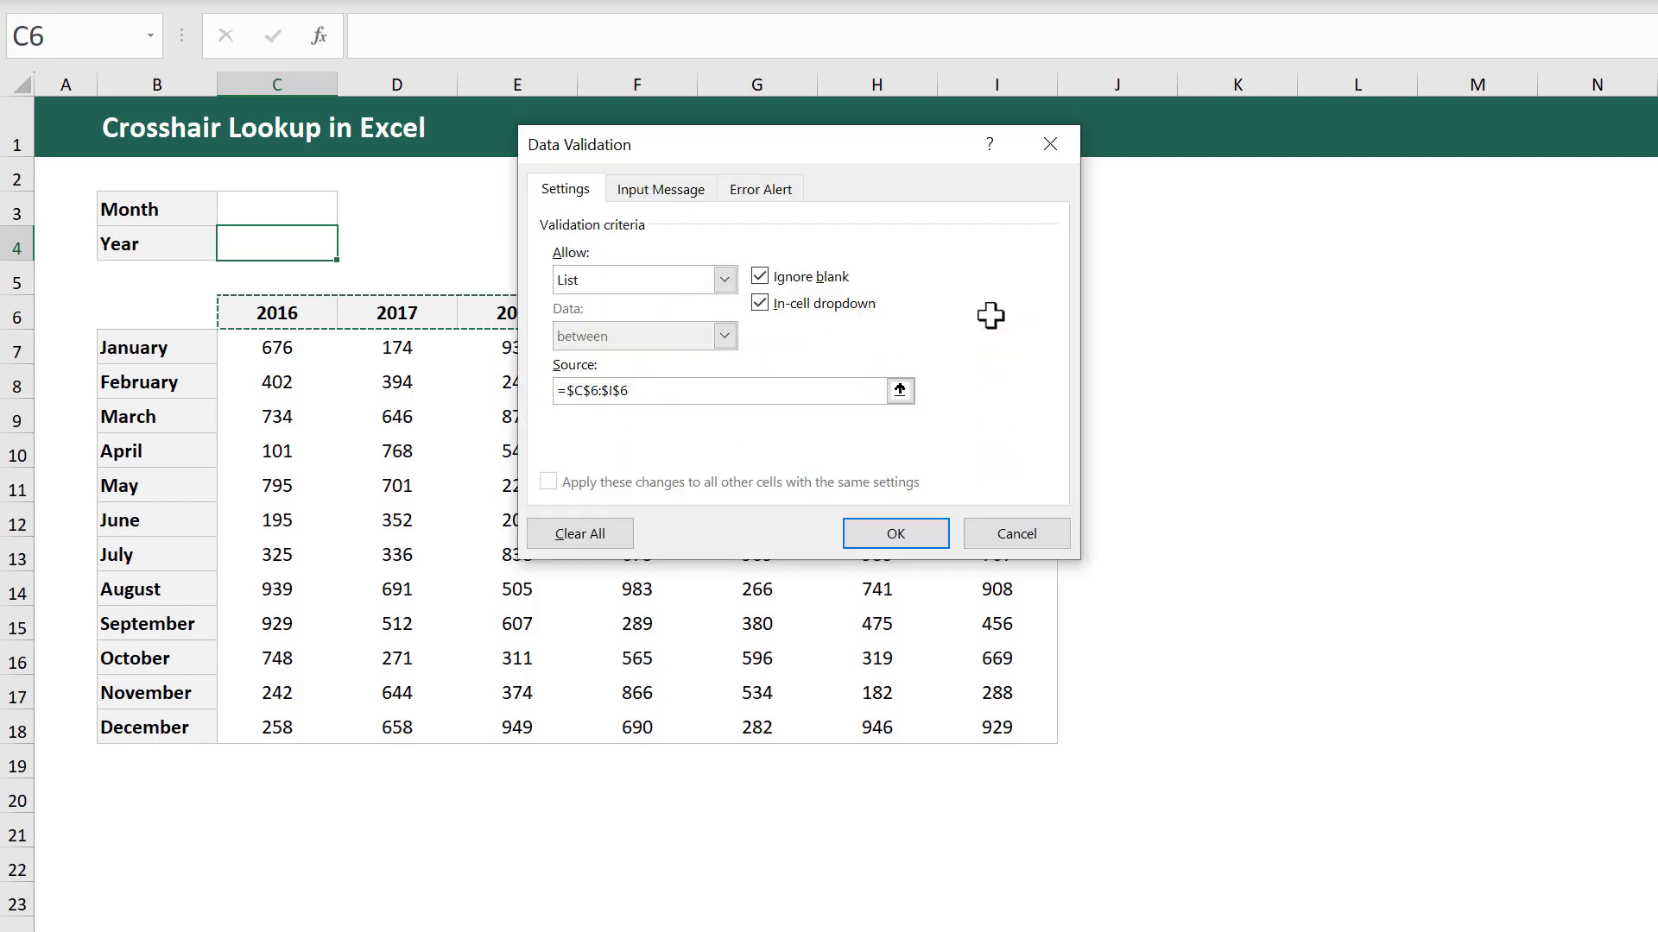
left_click(938, 535)
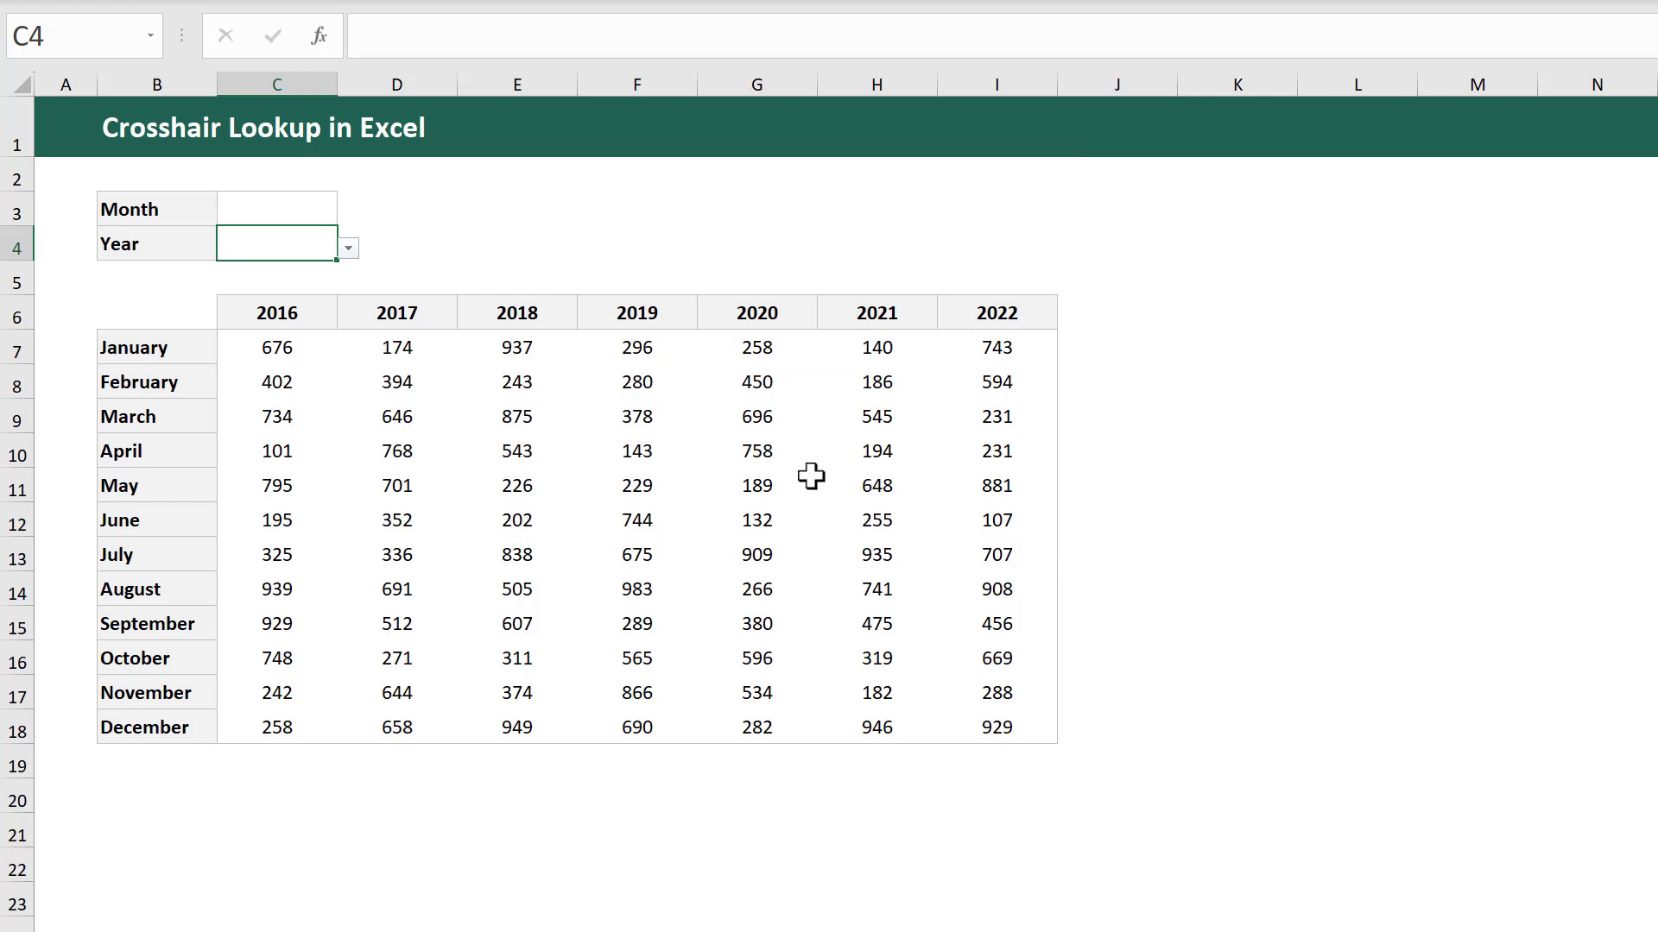
- Choose March and 2019 in the dropdowns, then select the data cells C7:I18
left_click(335, 211)
left_click(347, 216)
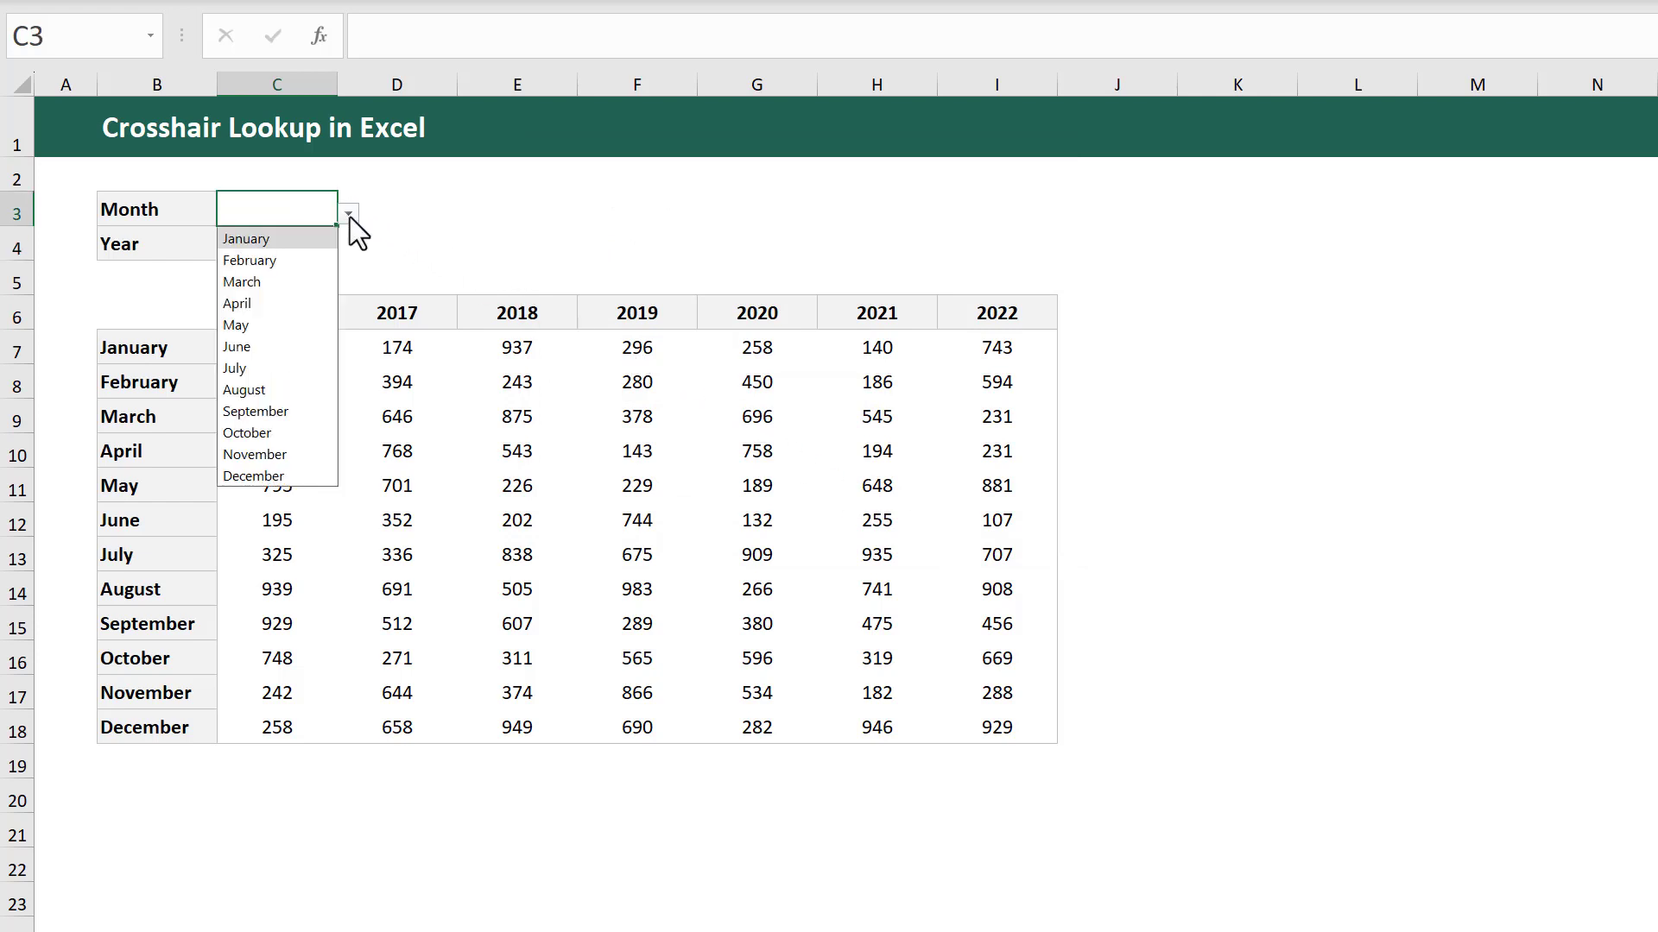
left_click(306, 278)
left_click(326, 240)
left_click(354, 246)
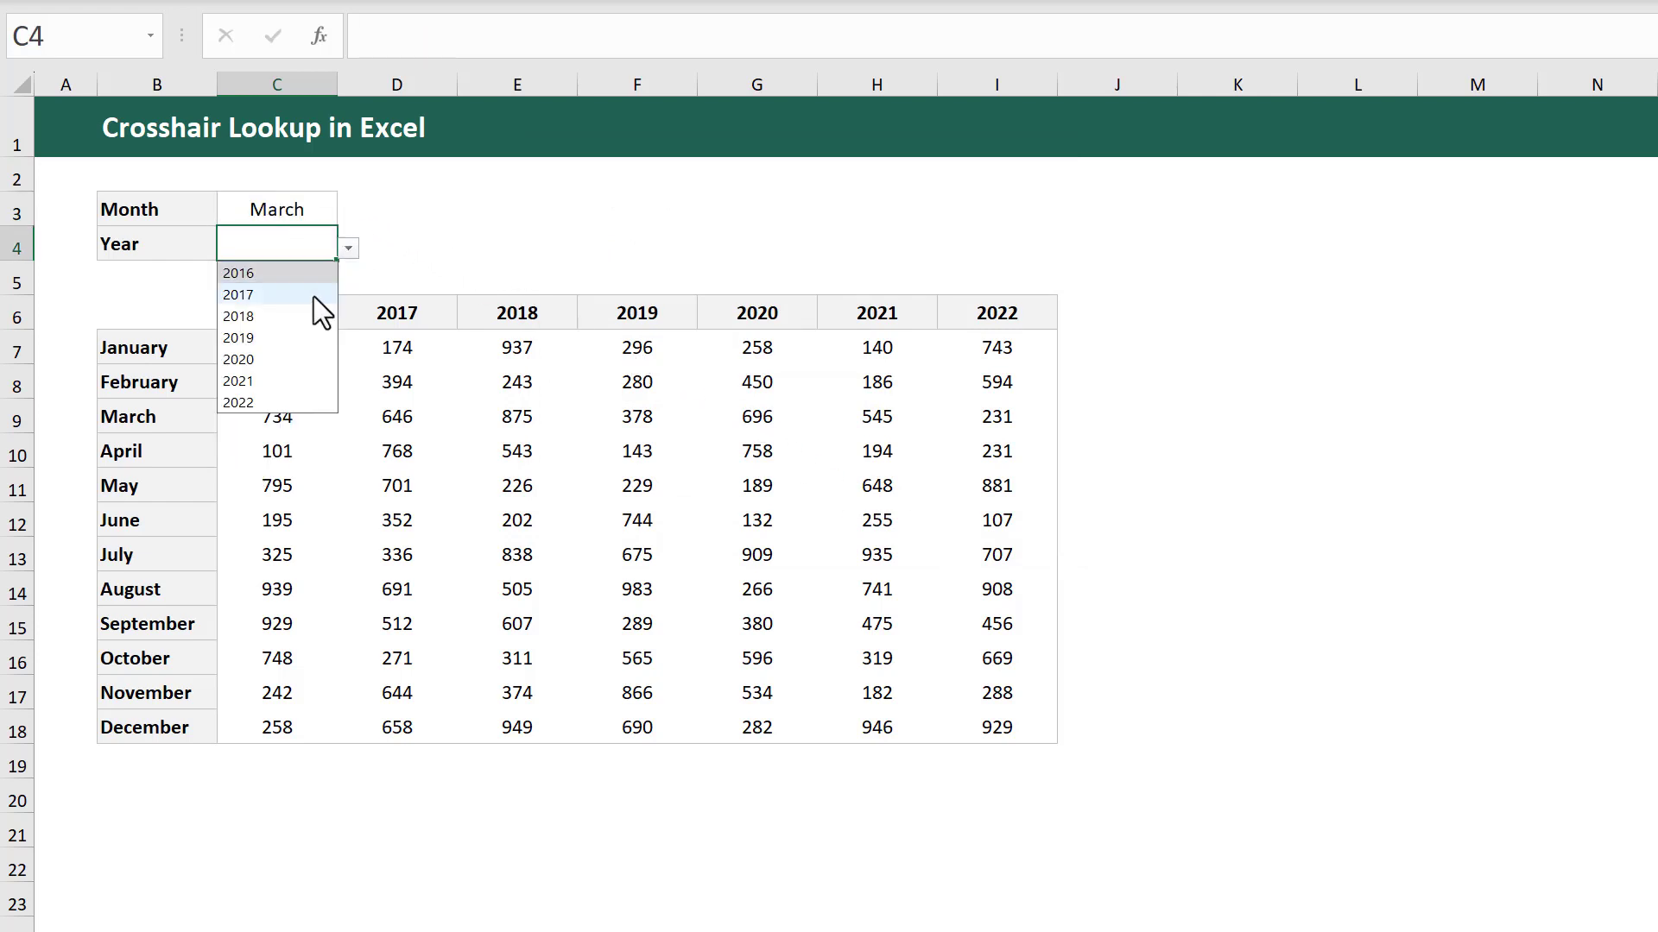
left_click(299, 329)
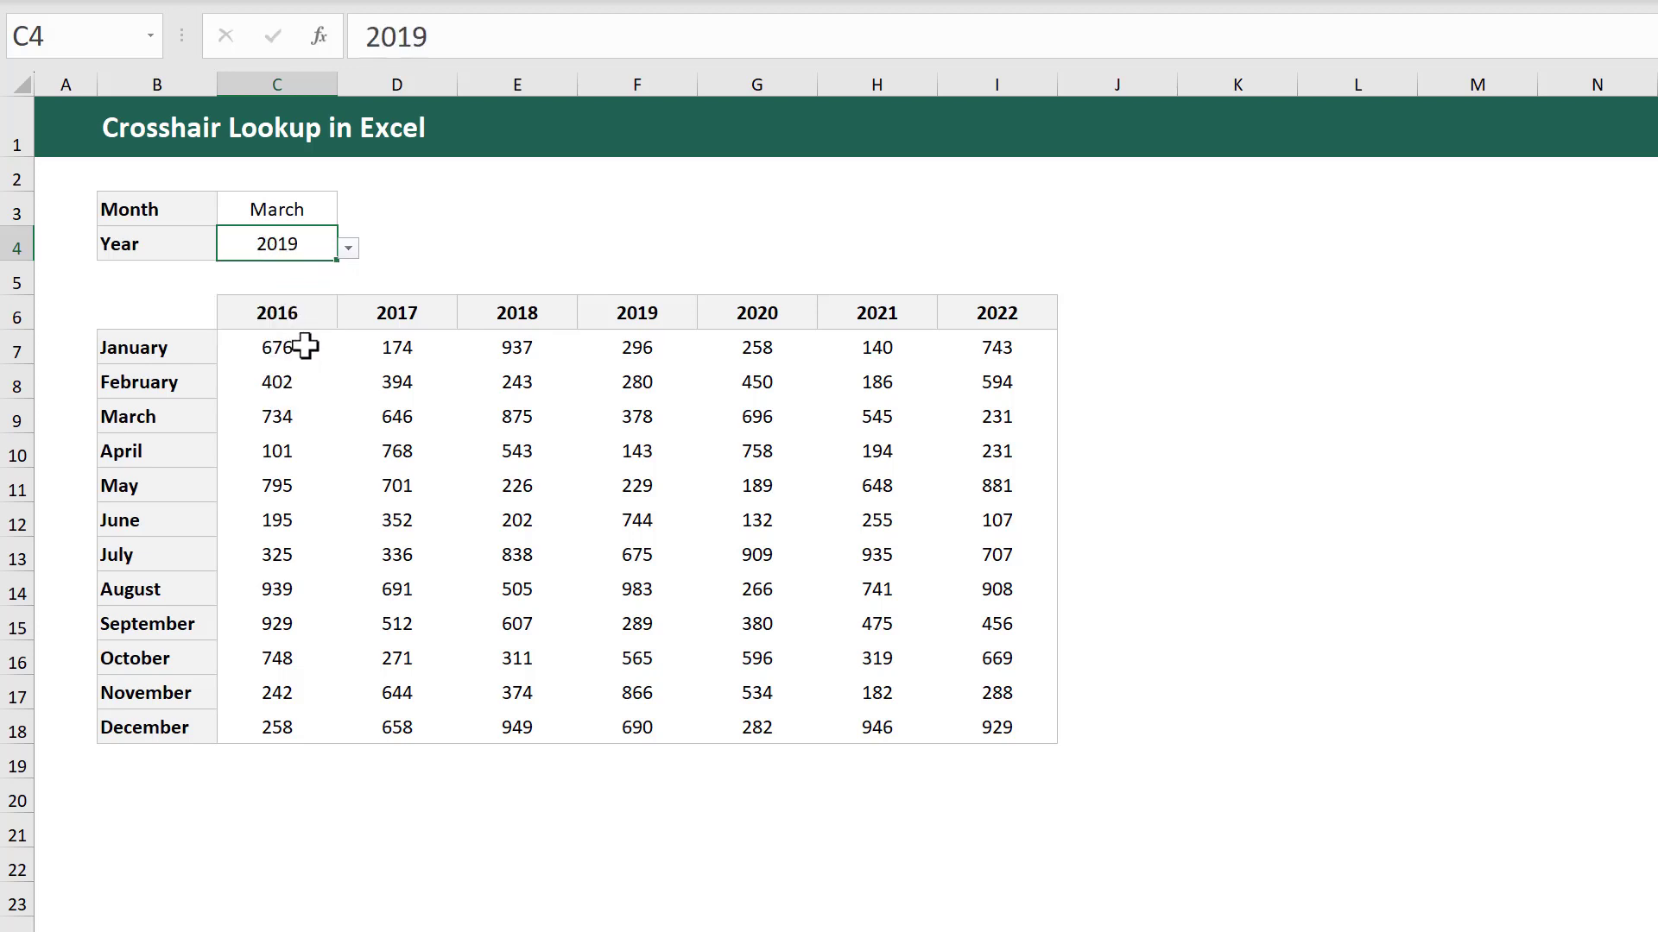
left_click_drag(310, 346, 989, 723)
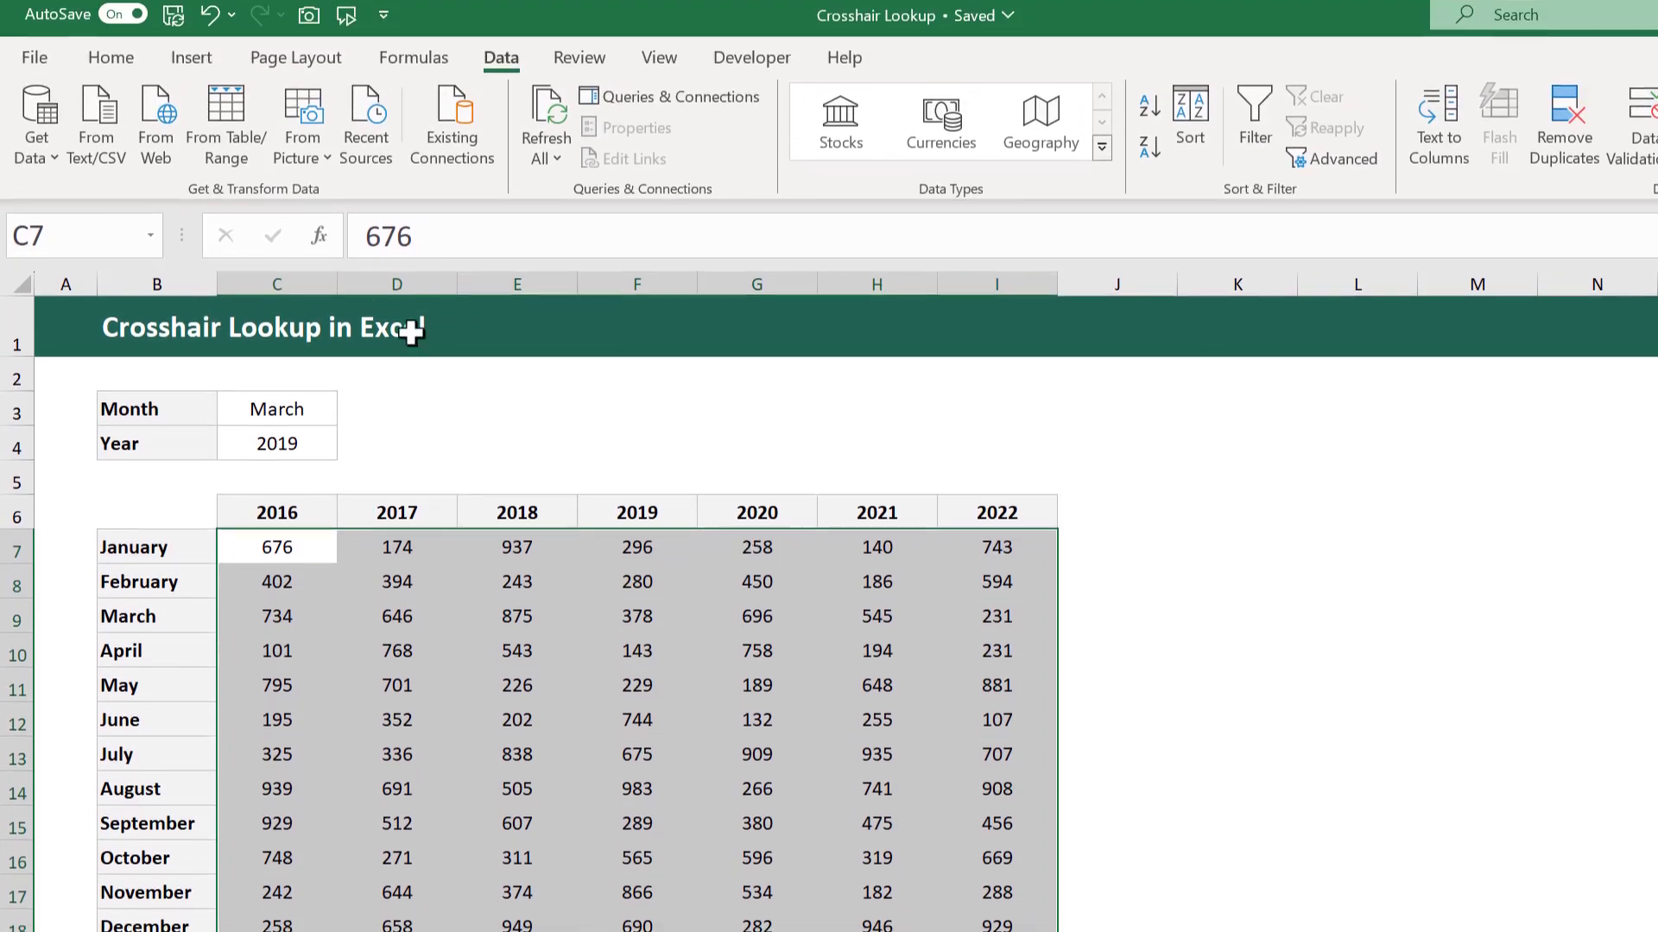
- Start a formula-based conditional formatting rule with the formula =$B7=$C$3
left_click(113, 65)
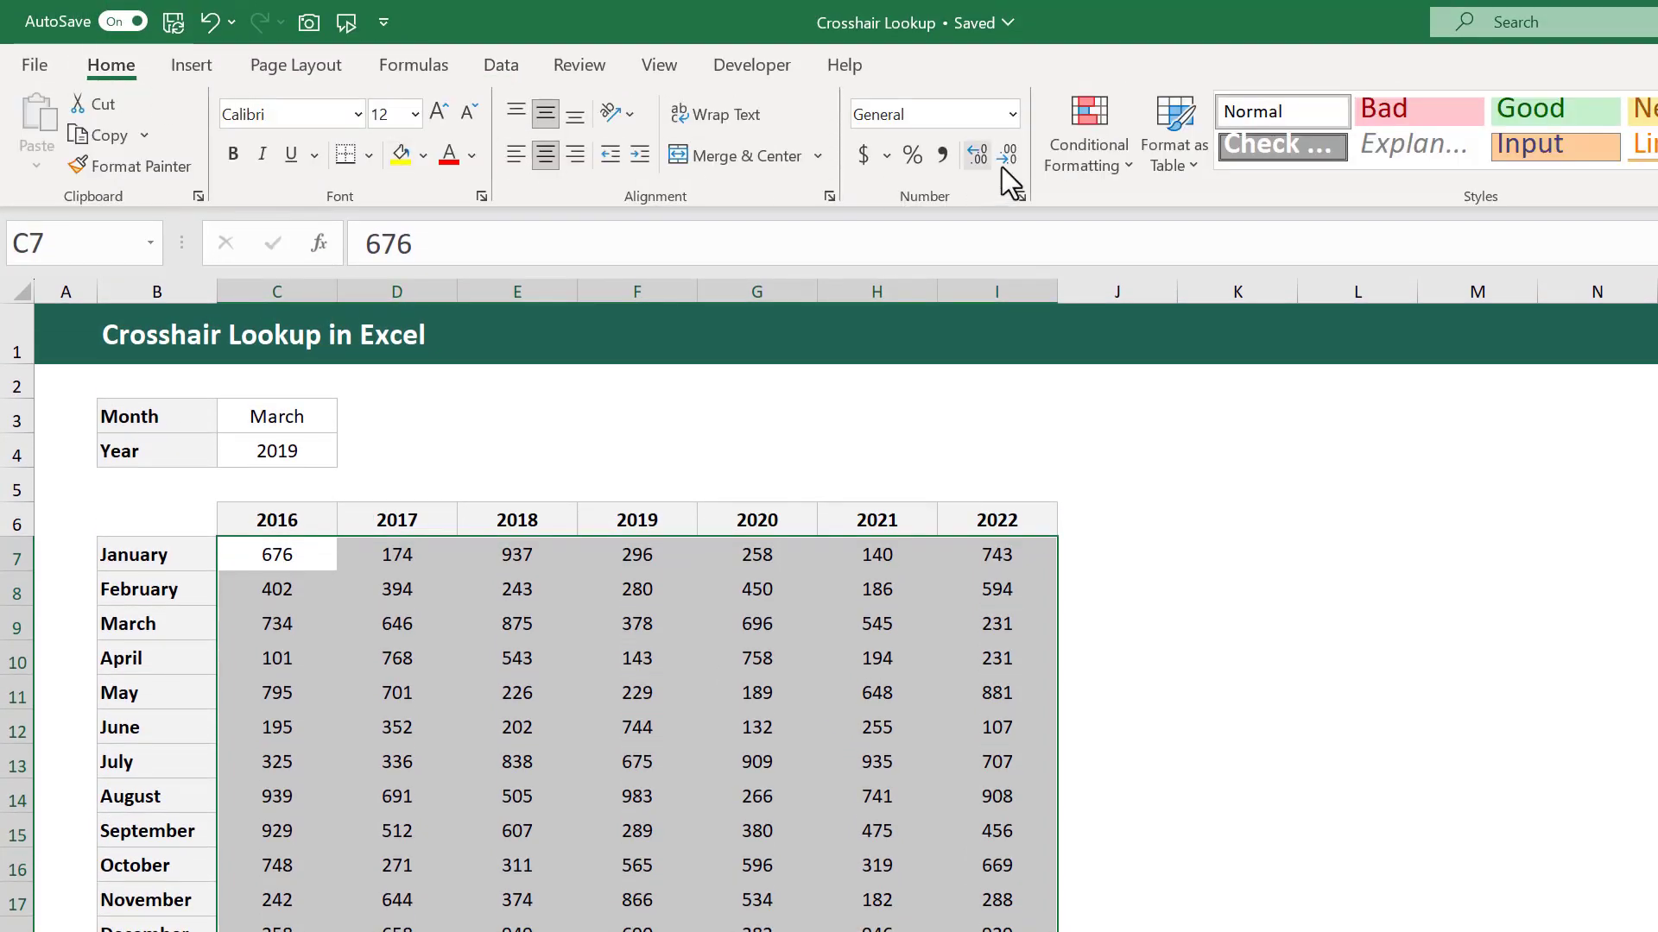
left_click(1091, 139)
left_click(1151, 467)
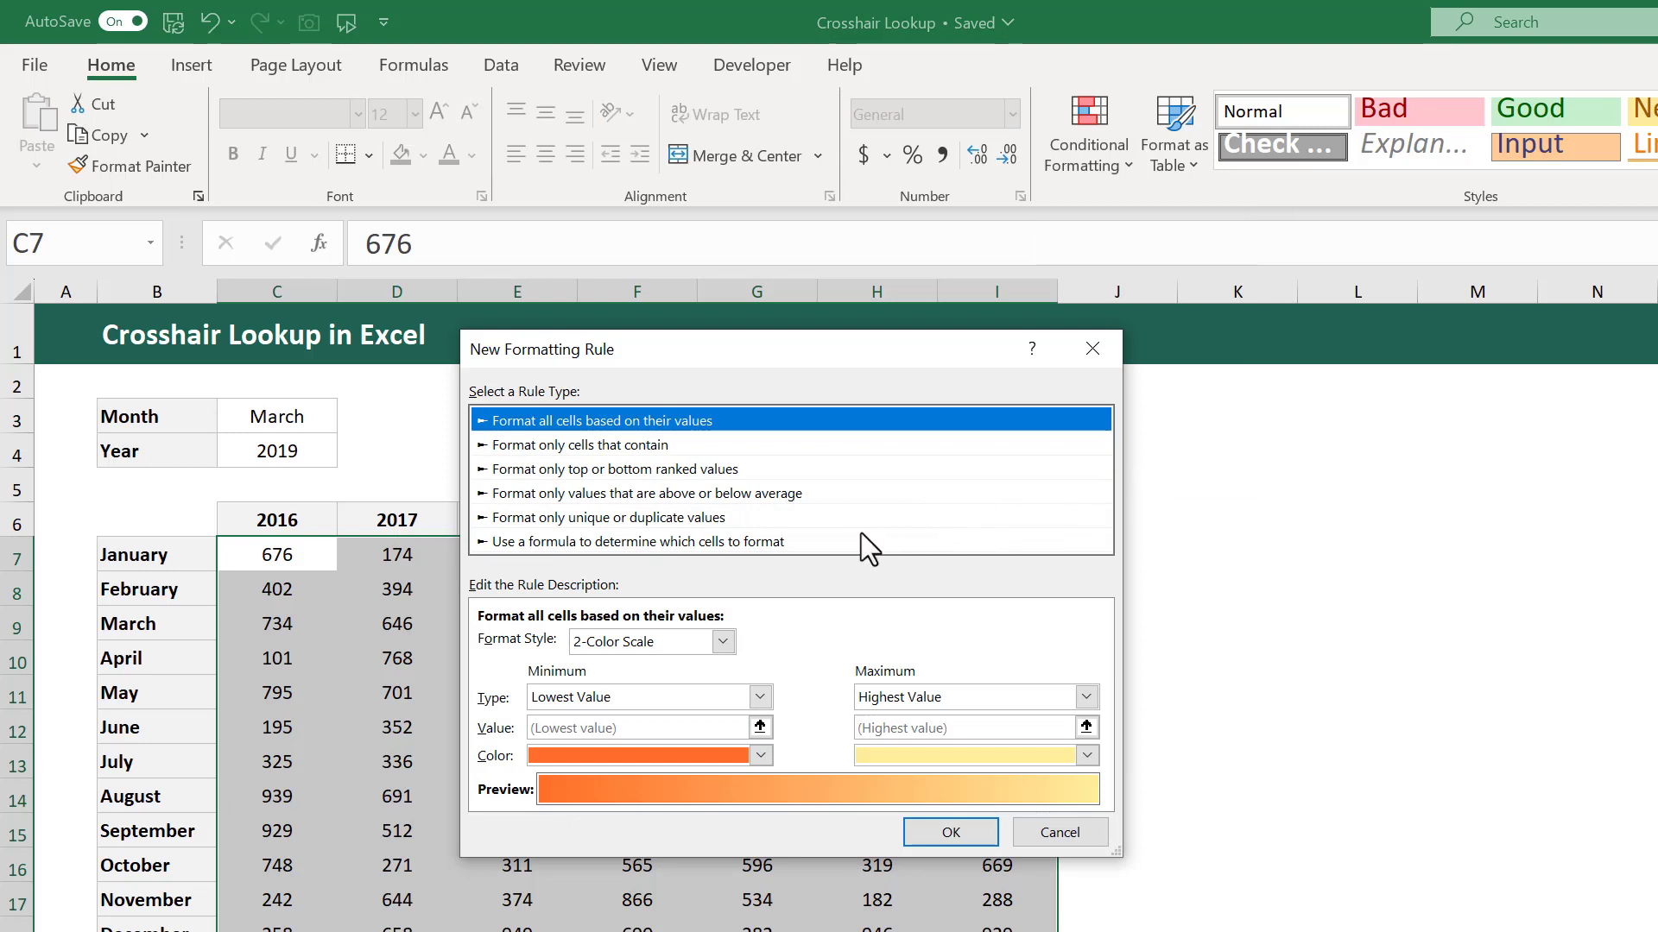
left_click(762, 540)
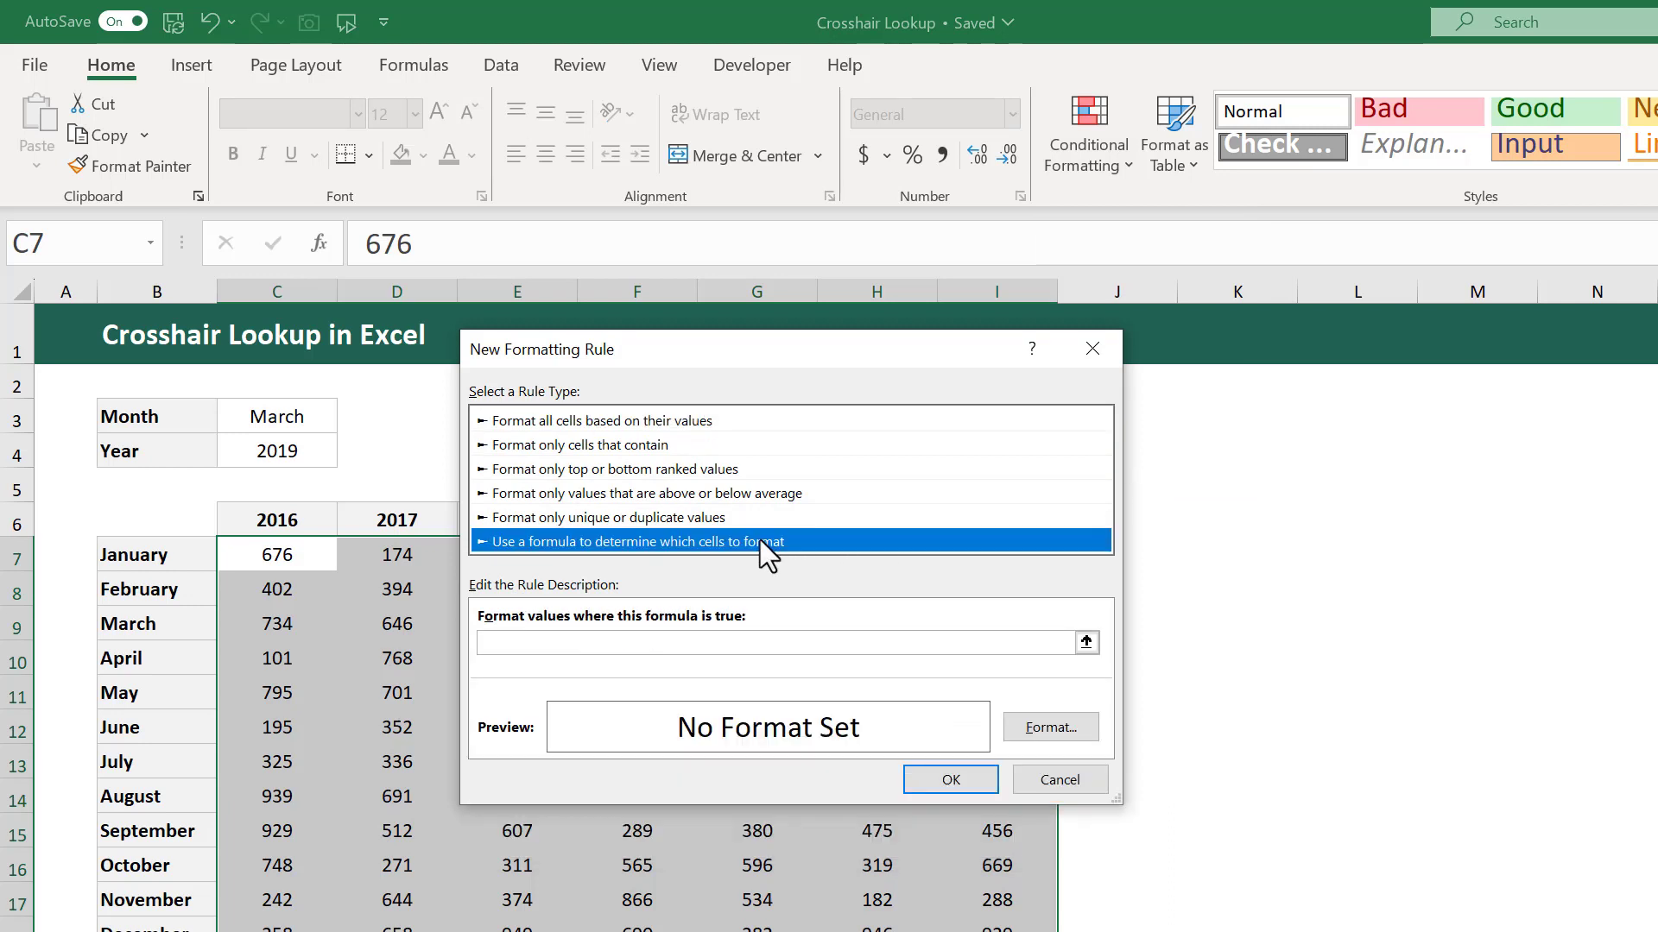
left_click(677, 643)
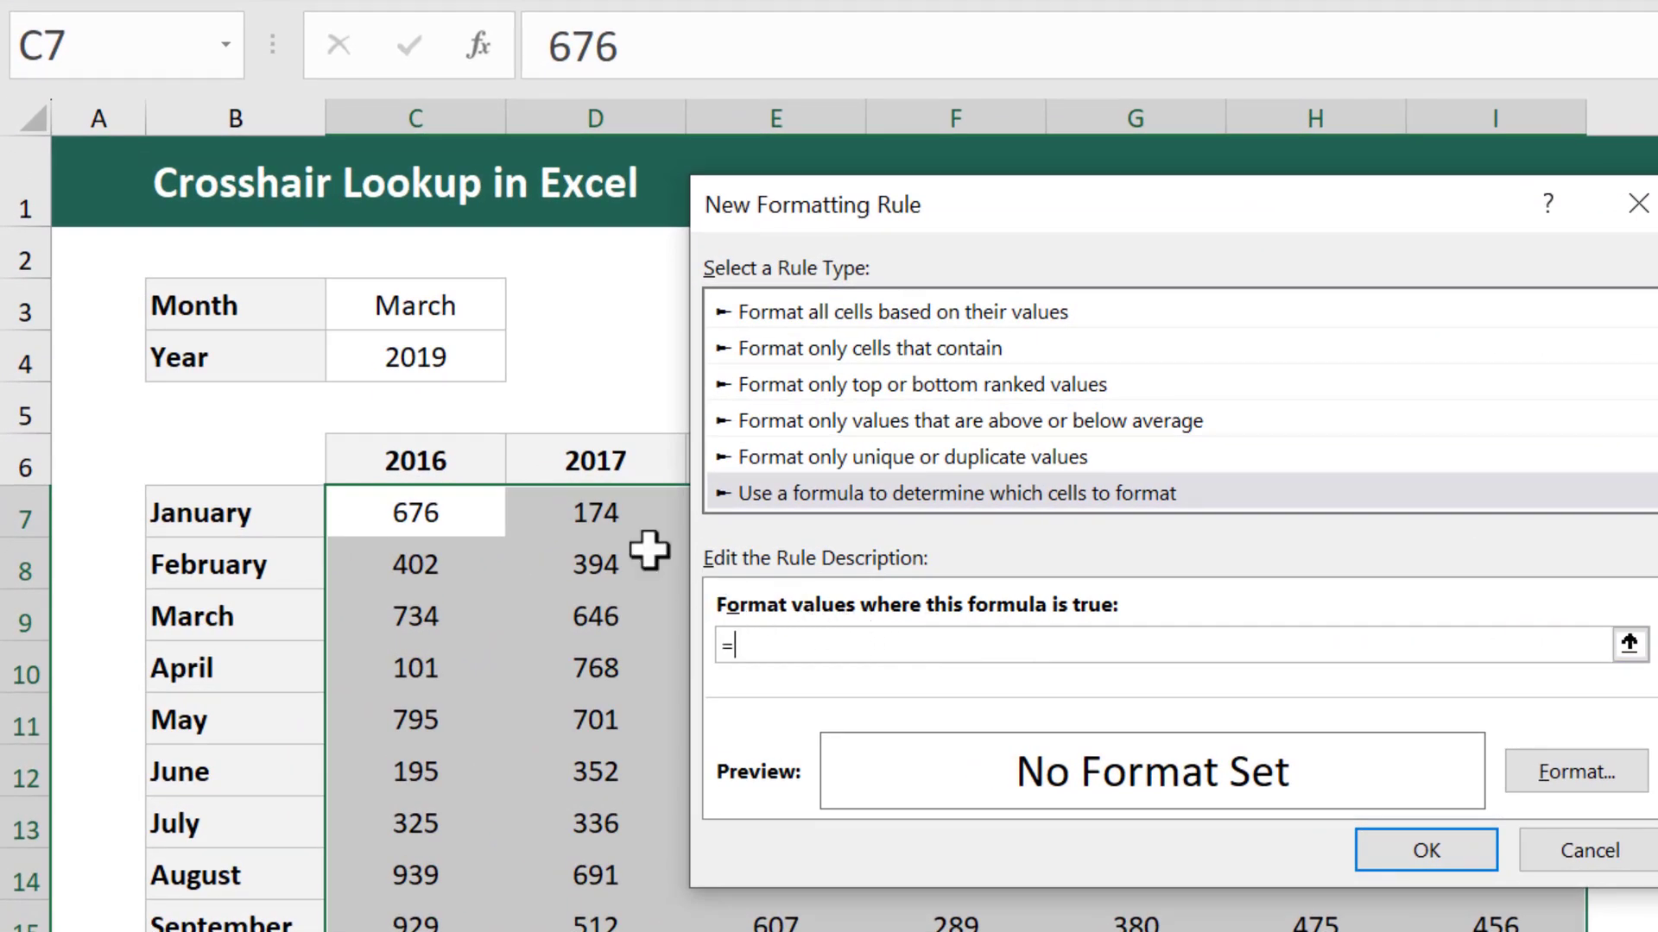
left_click(280, 503)
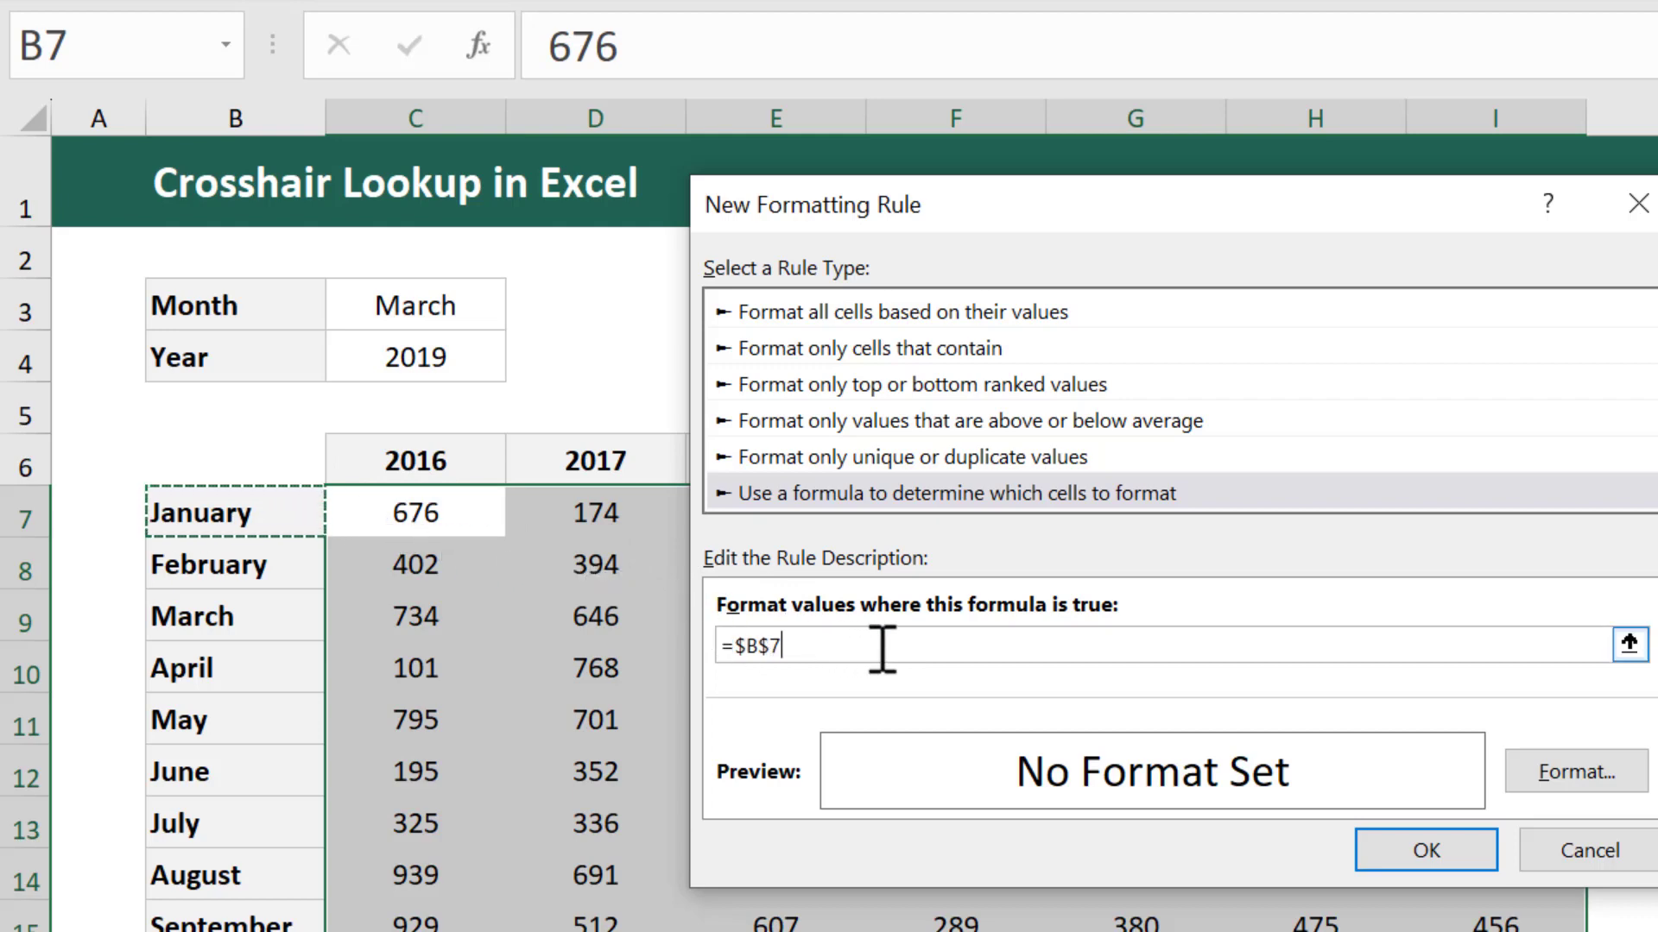
left_click(771, 648)
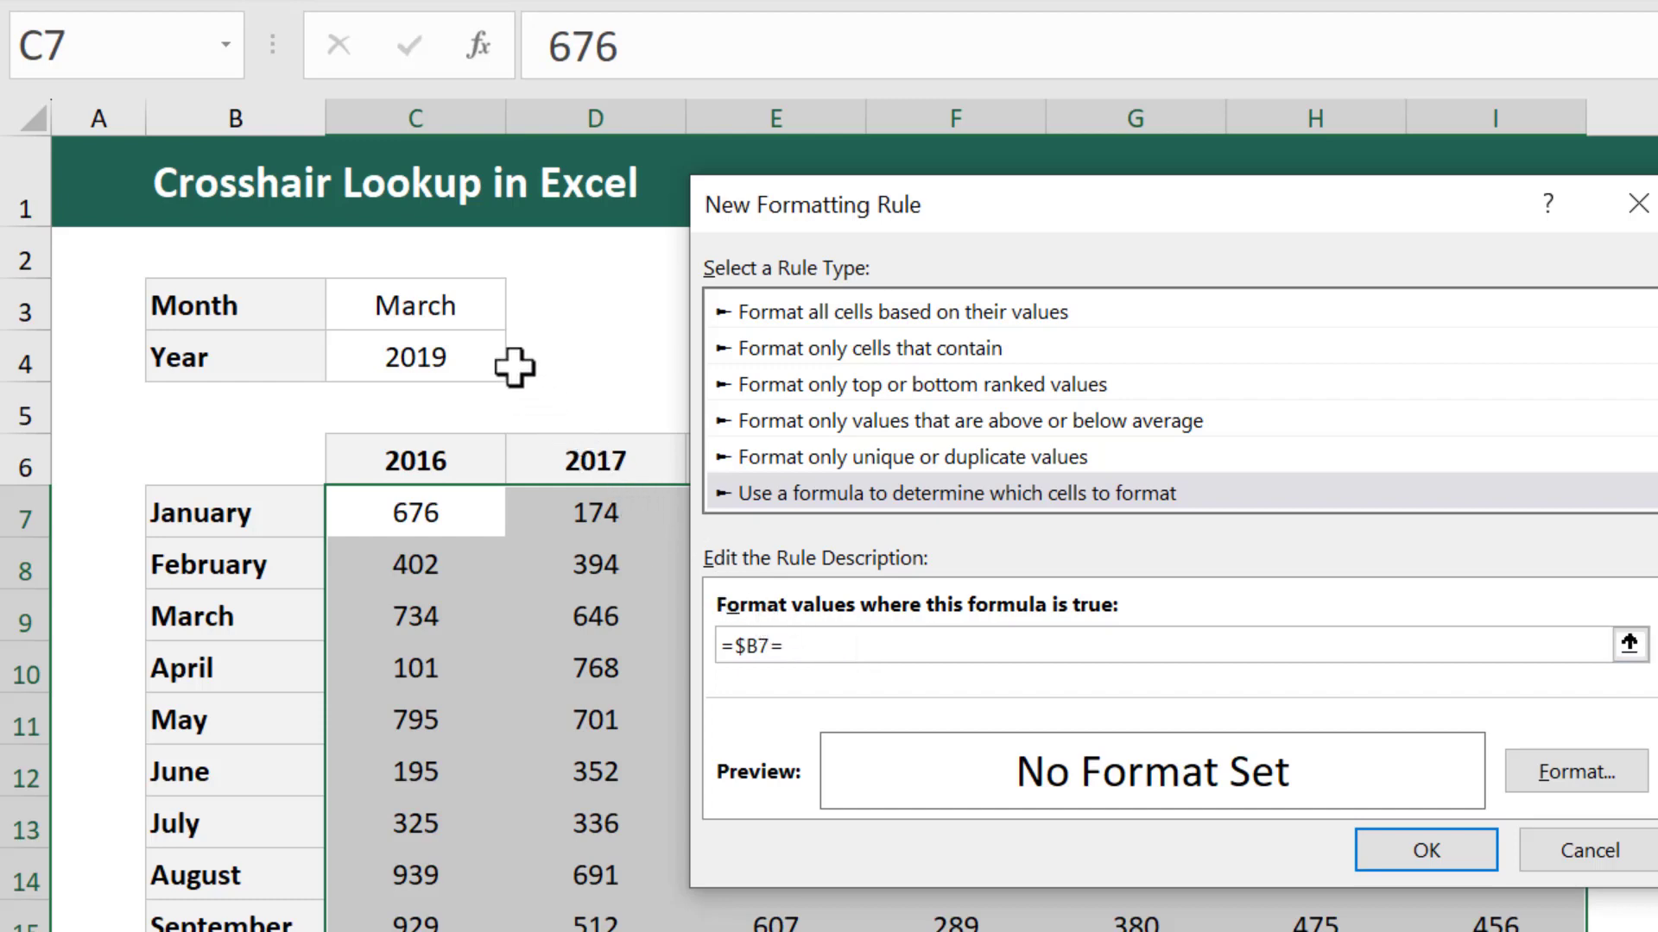
left_click(476, 299)
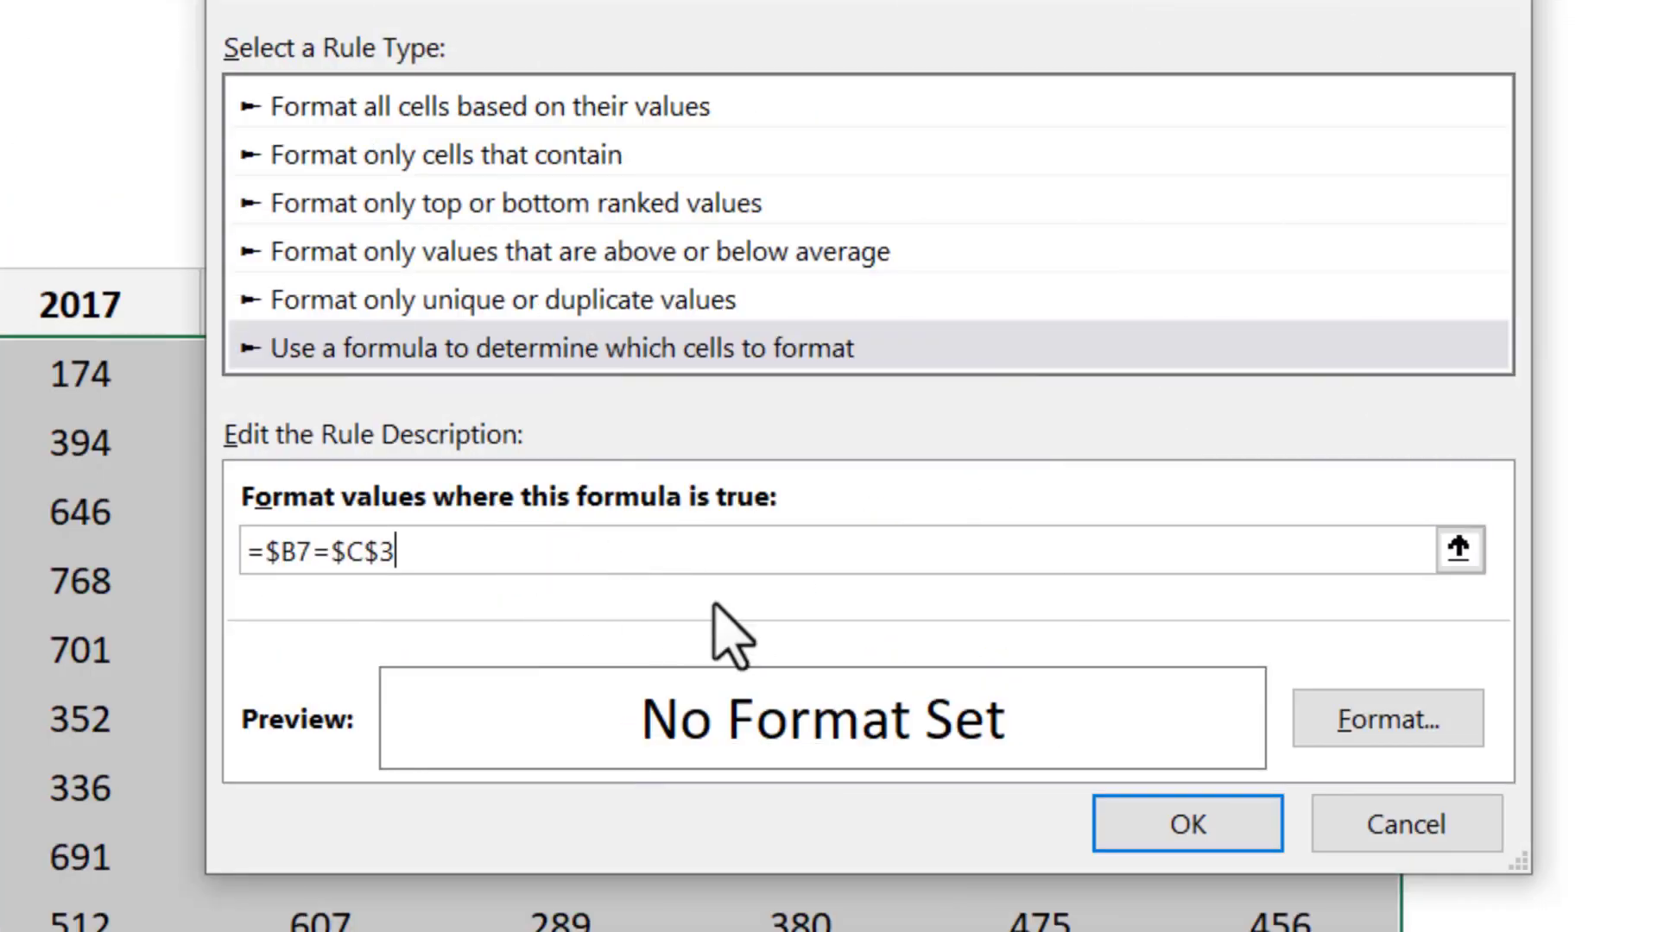
- Give the month row rule a light blue fill and apply it to the table
left_click(1347, 733)
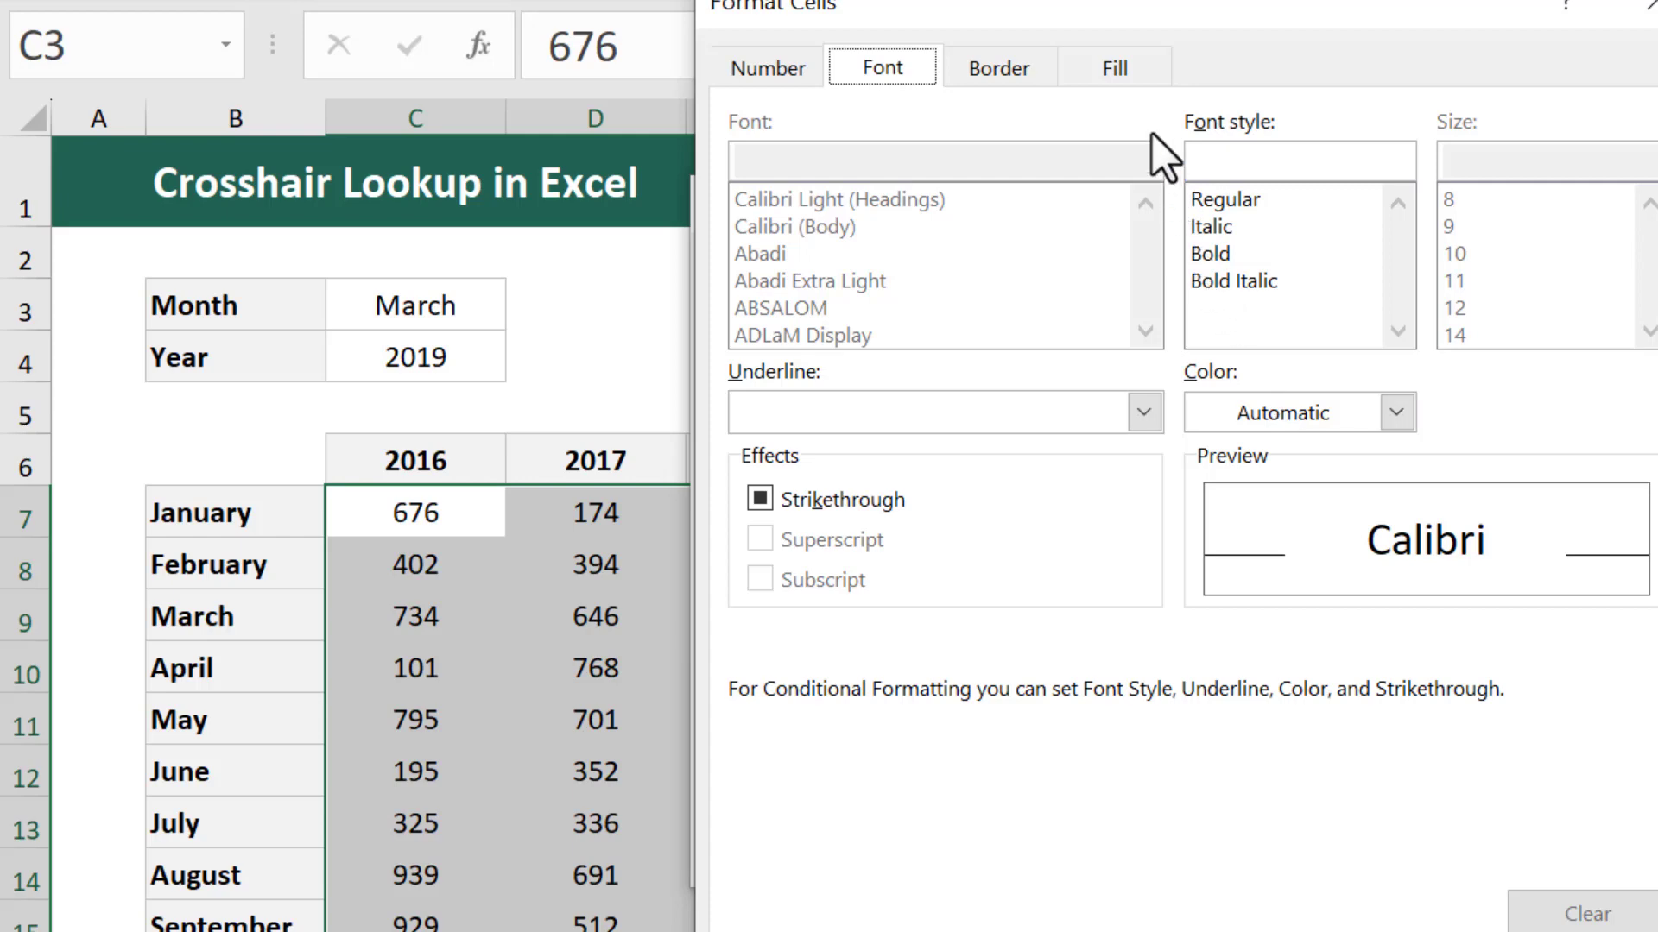
left_click(1148, 70)
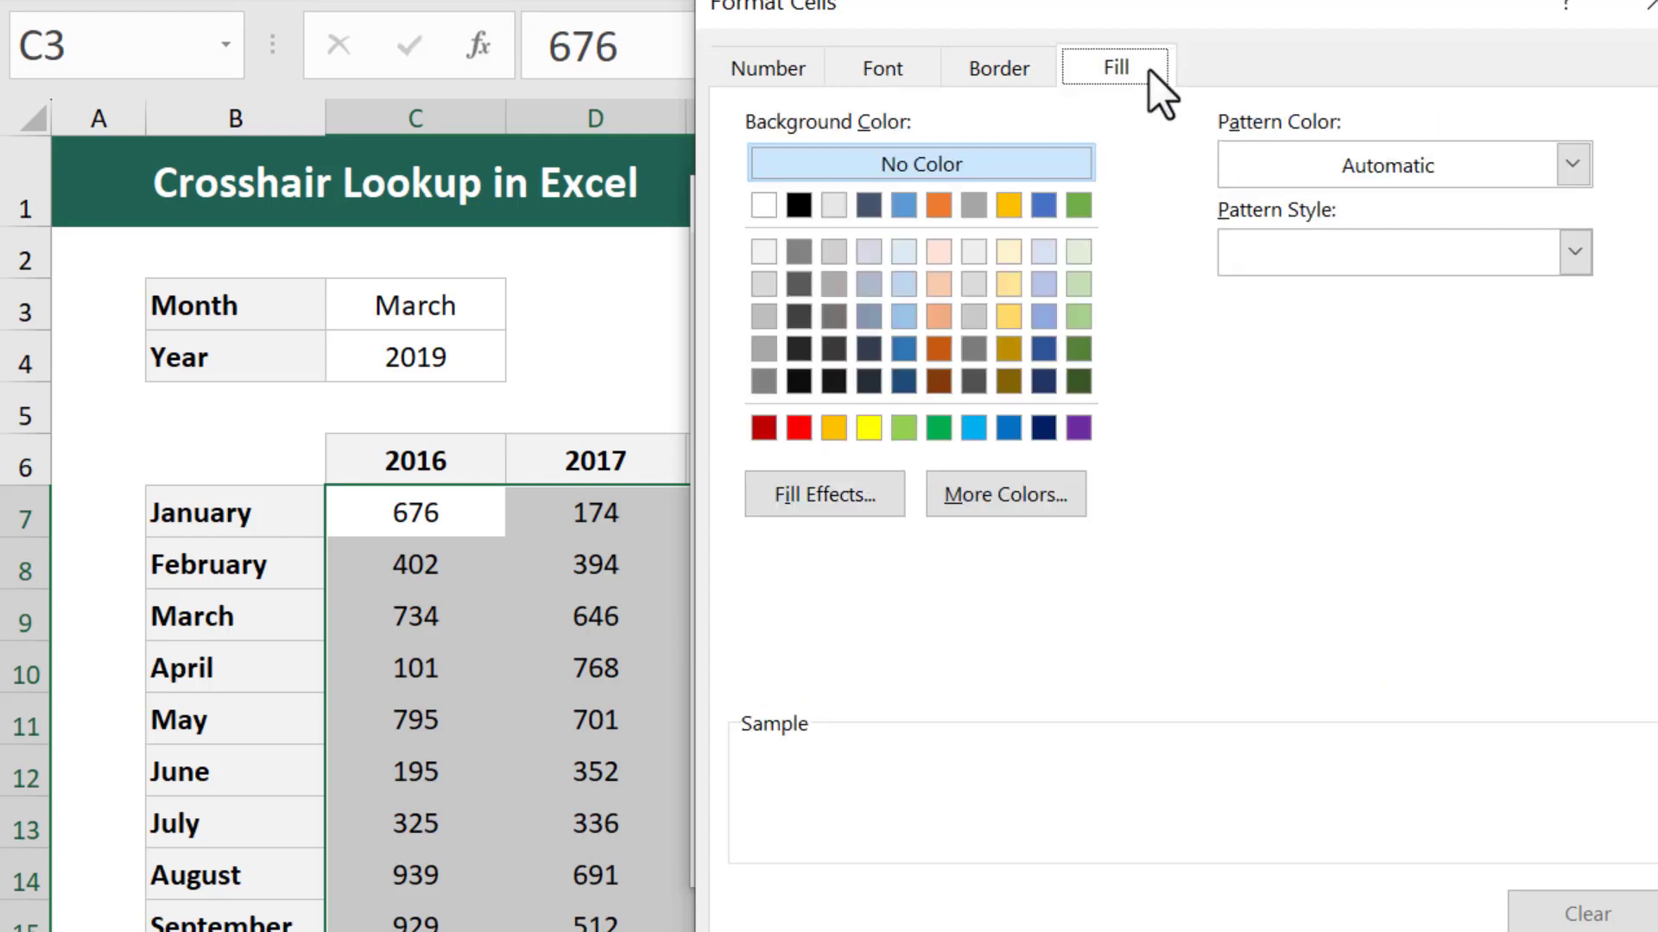
left_click(902, 251)
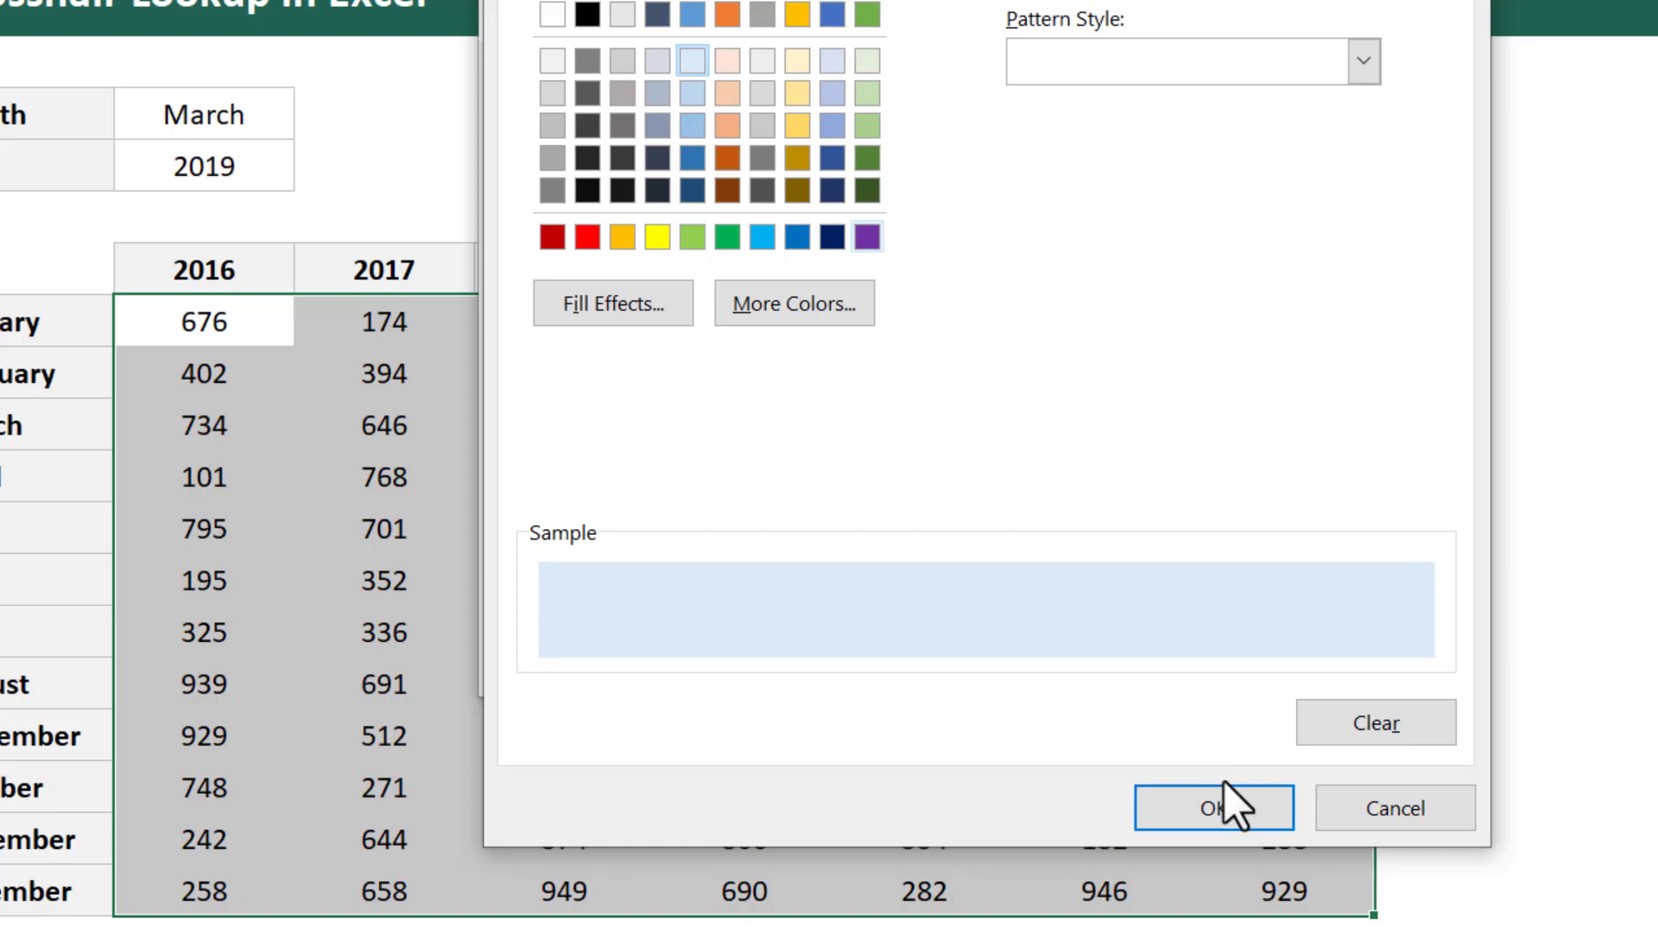
left_click(1230, 805)
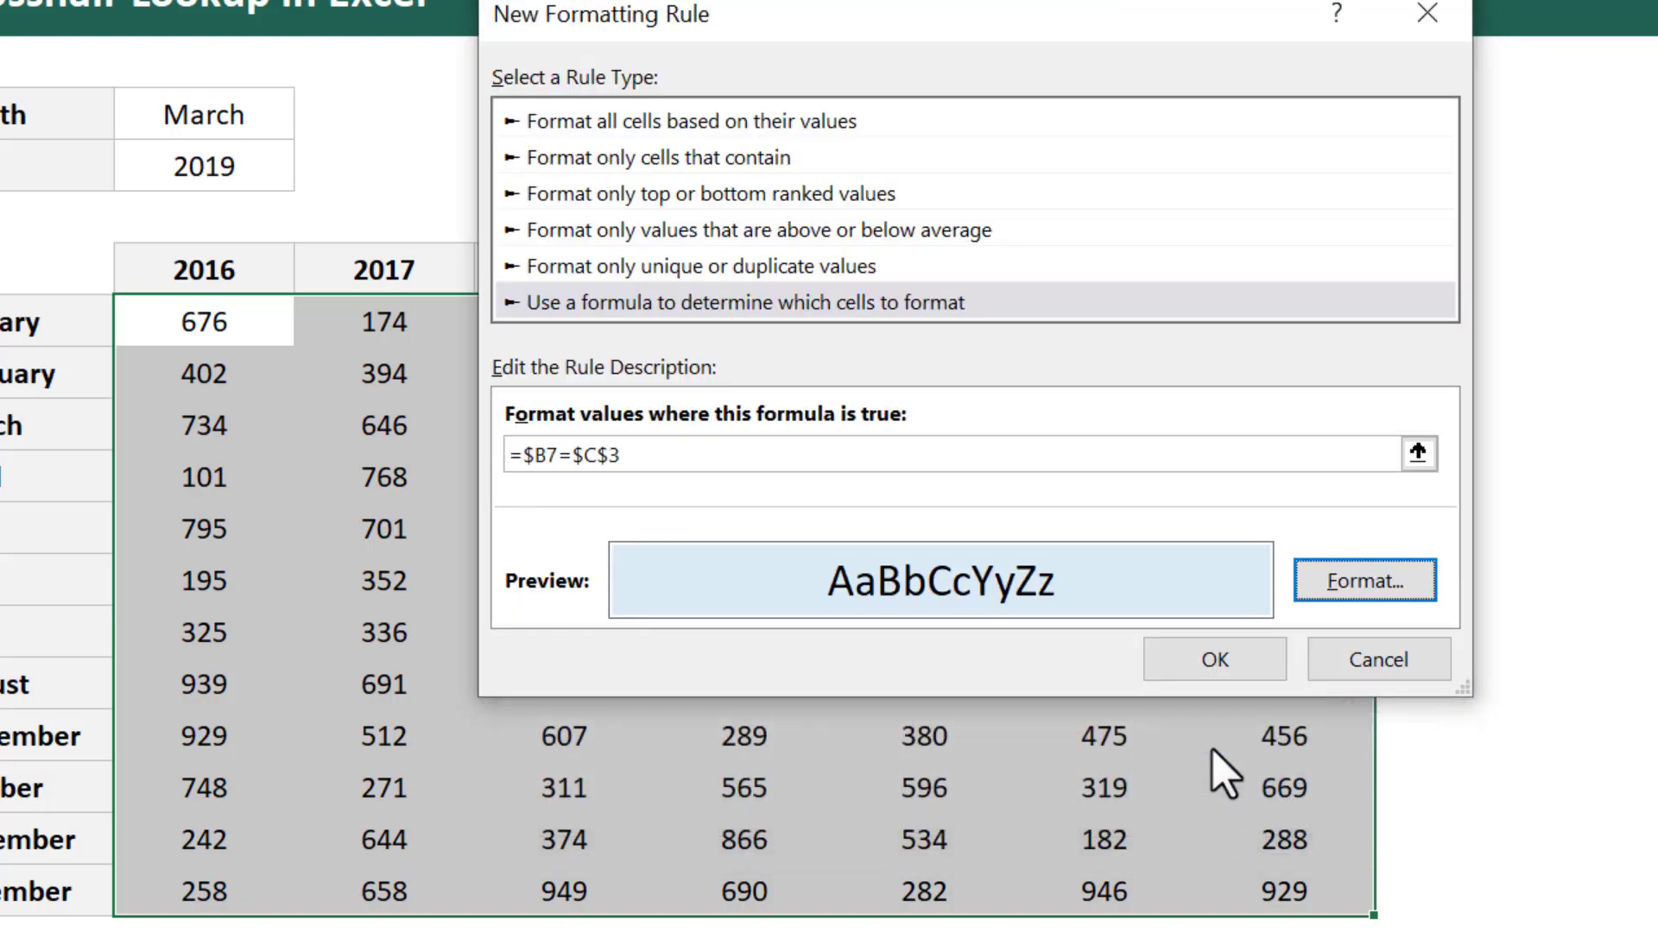
left_click(1228, 670)
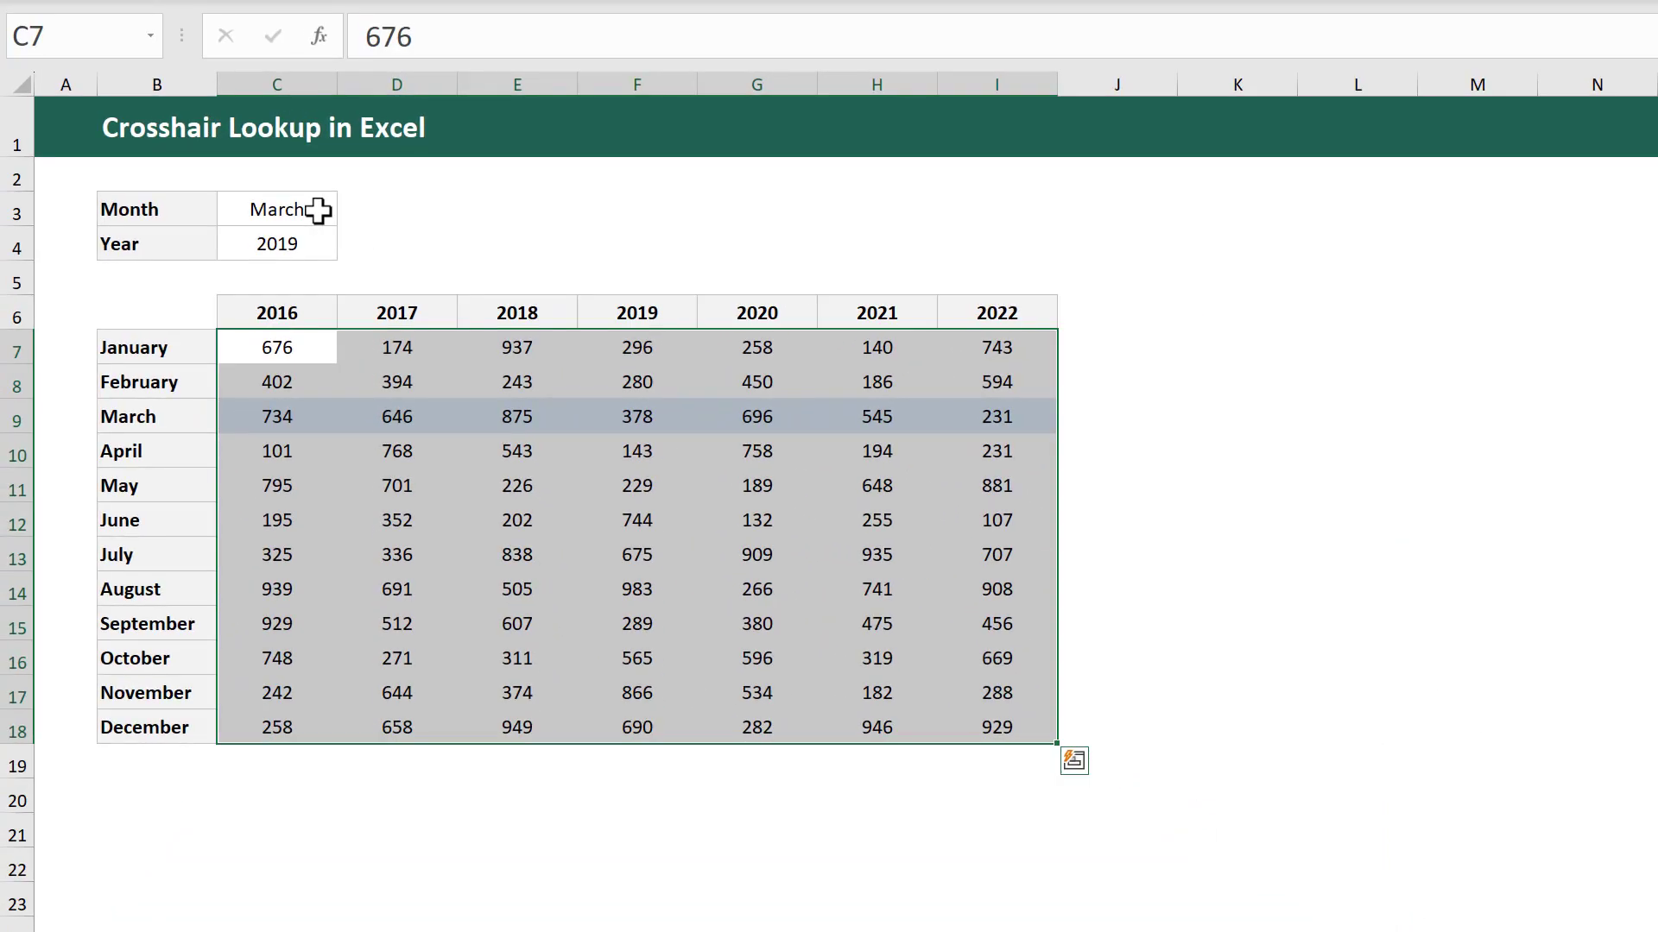
- Test the rule by choosing September, then May, and reselect the data cells C7:I18
left_click(318, 210)
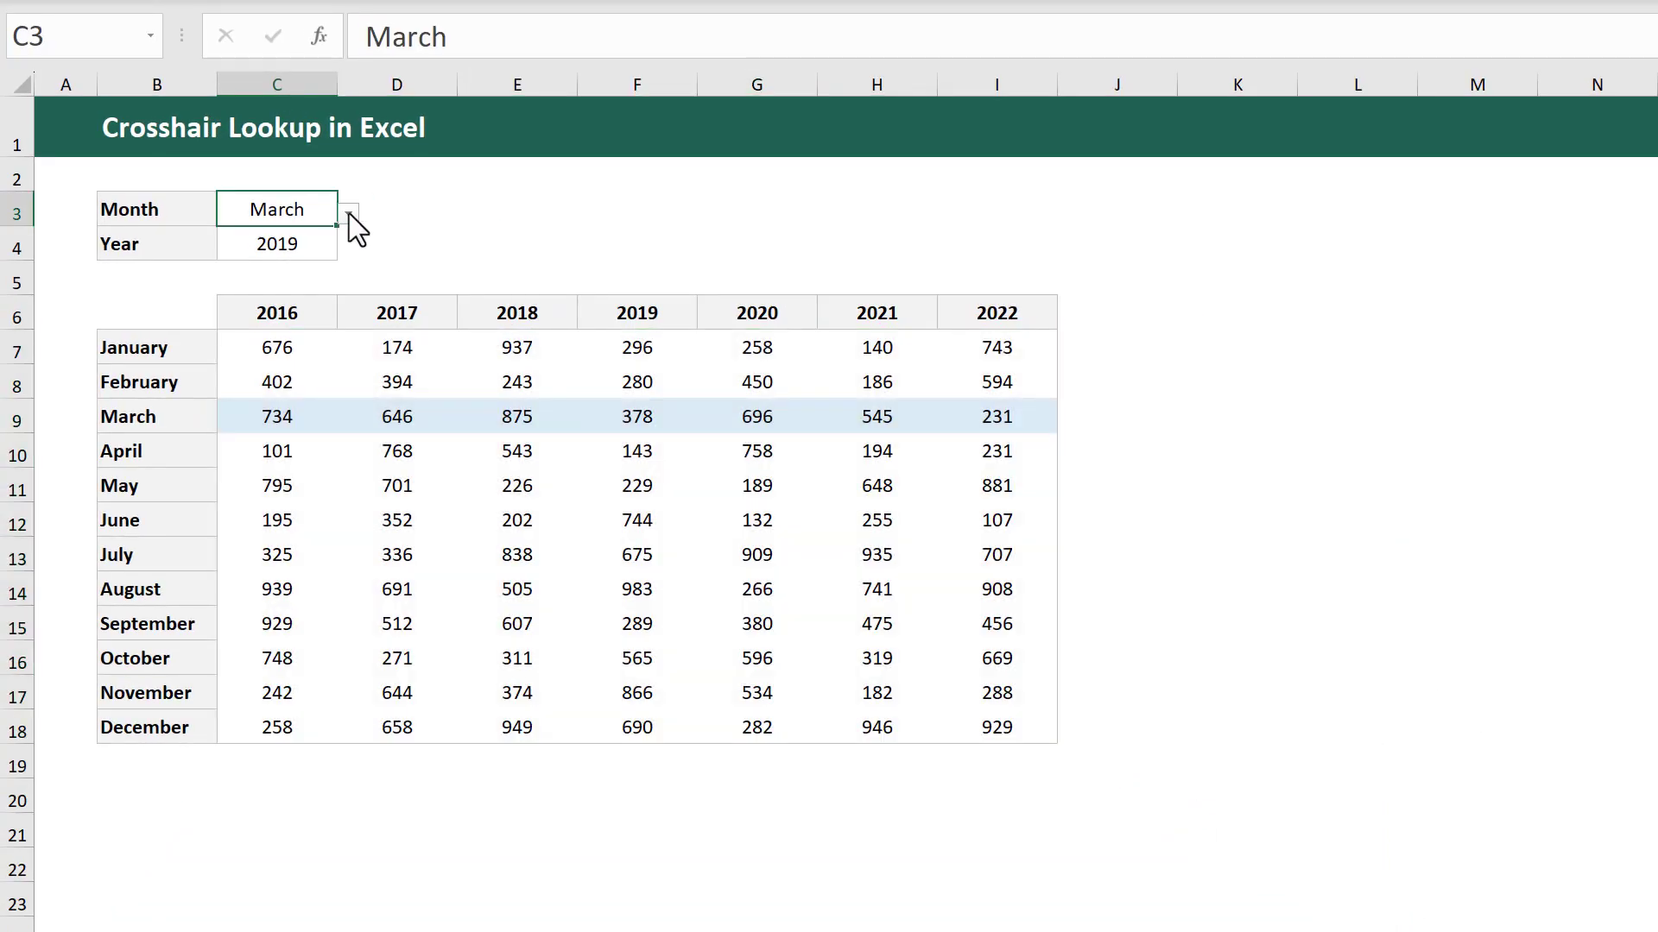
left_click(348, 214)
left_click(293, 410)
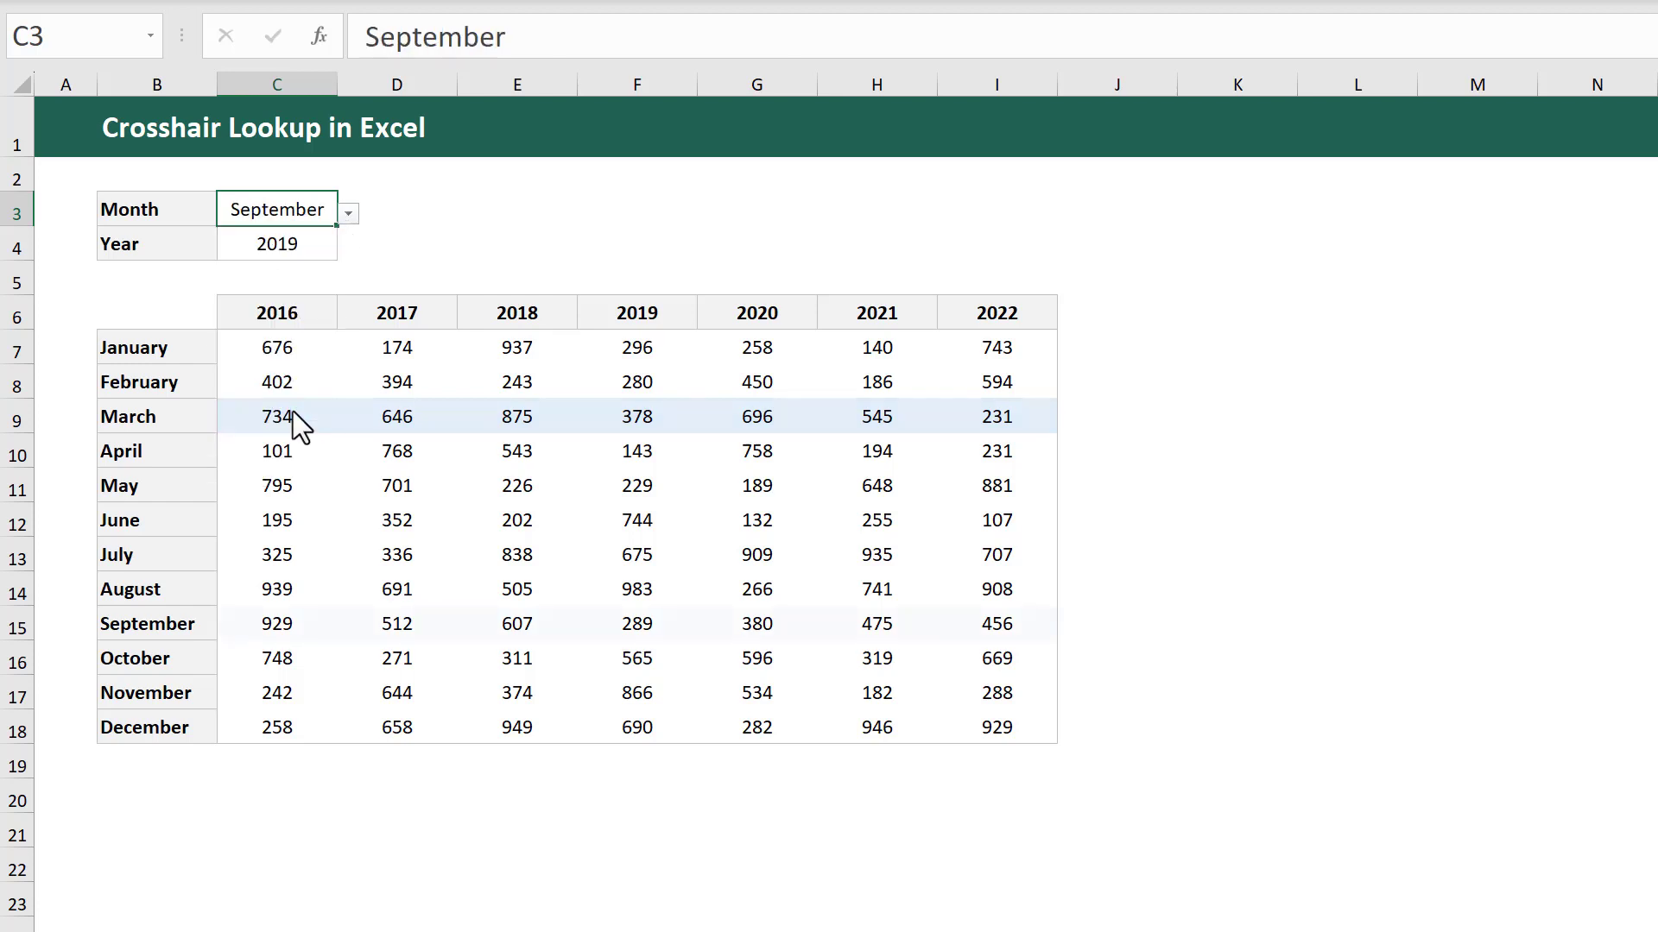
left_click(349, 213)
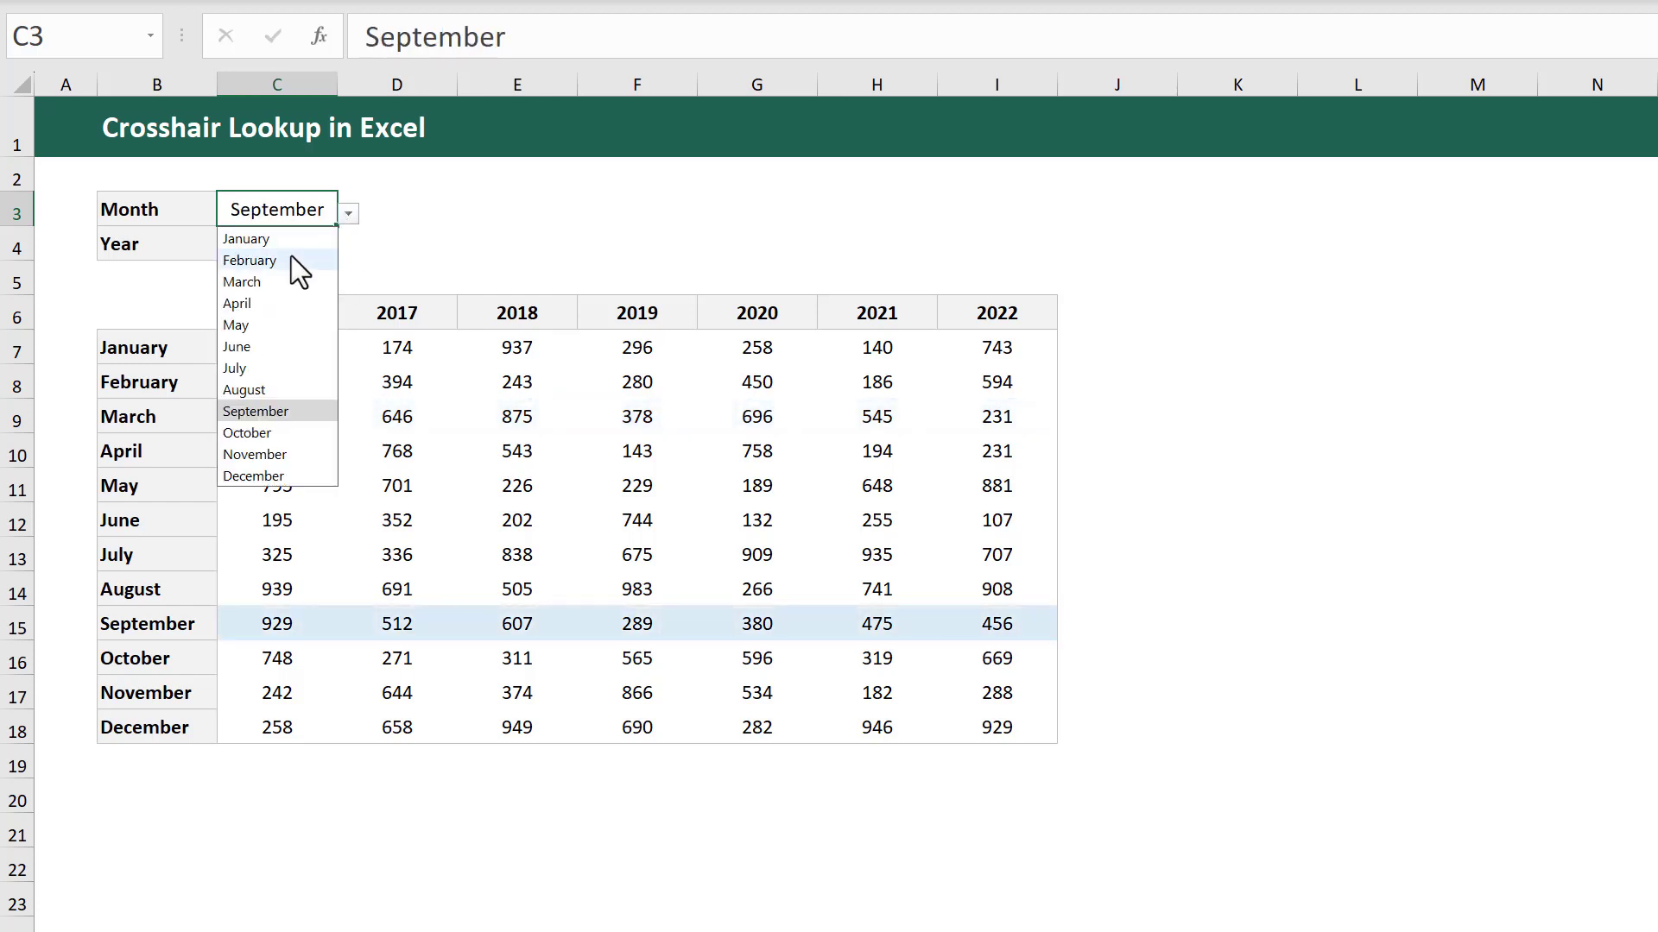
left_click(280, 325)
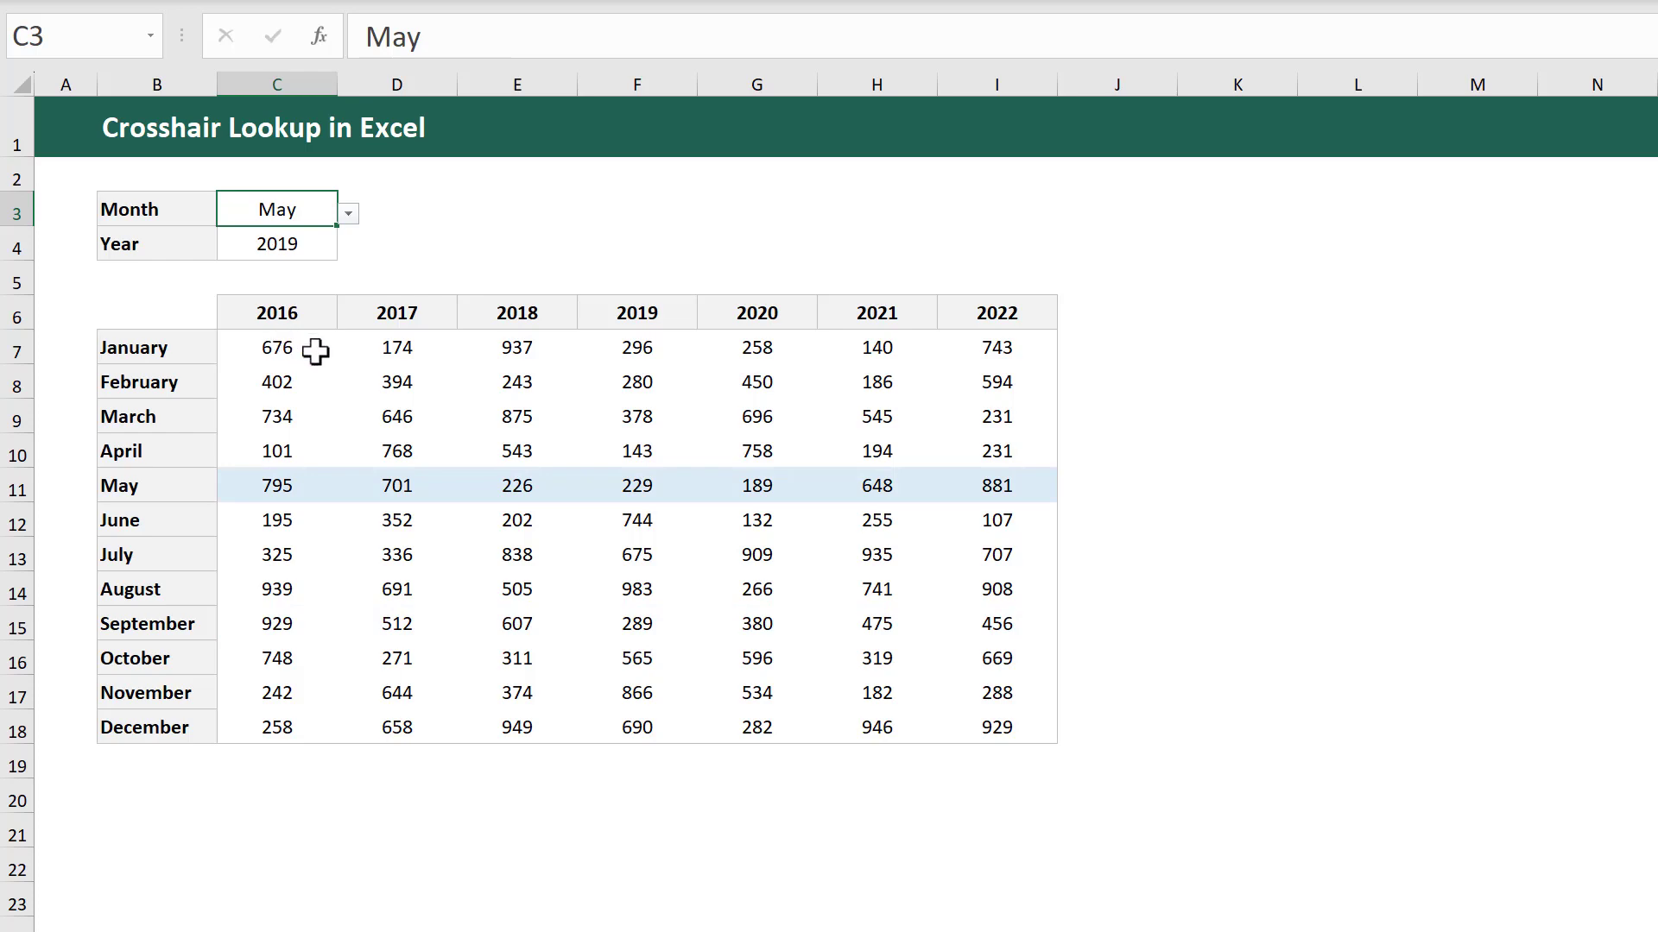
mouse_move(316, 350)
left_mouse_down()
mouse_move(914, 377)
mouse_move(1062, 700)
mouse_move(996, 717)
left_mouse_up()
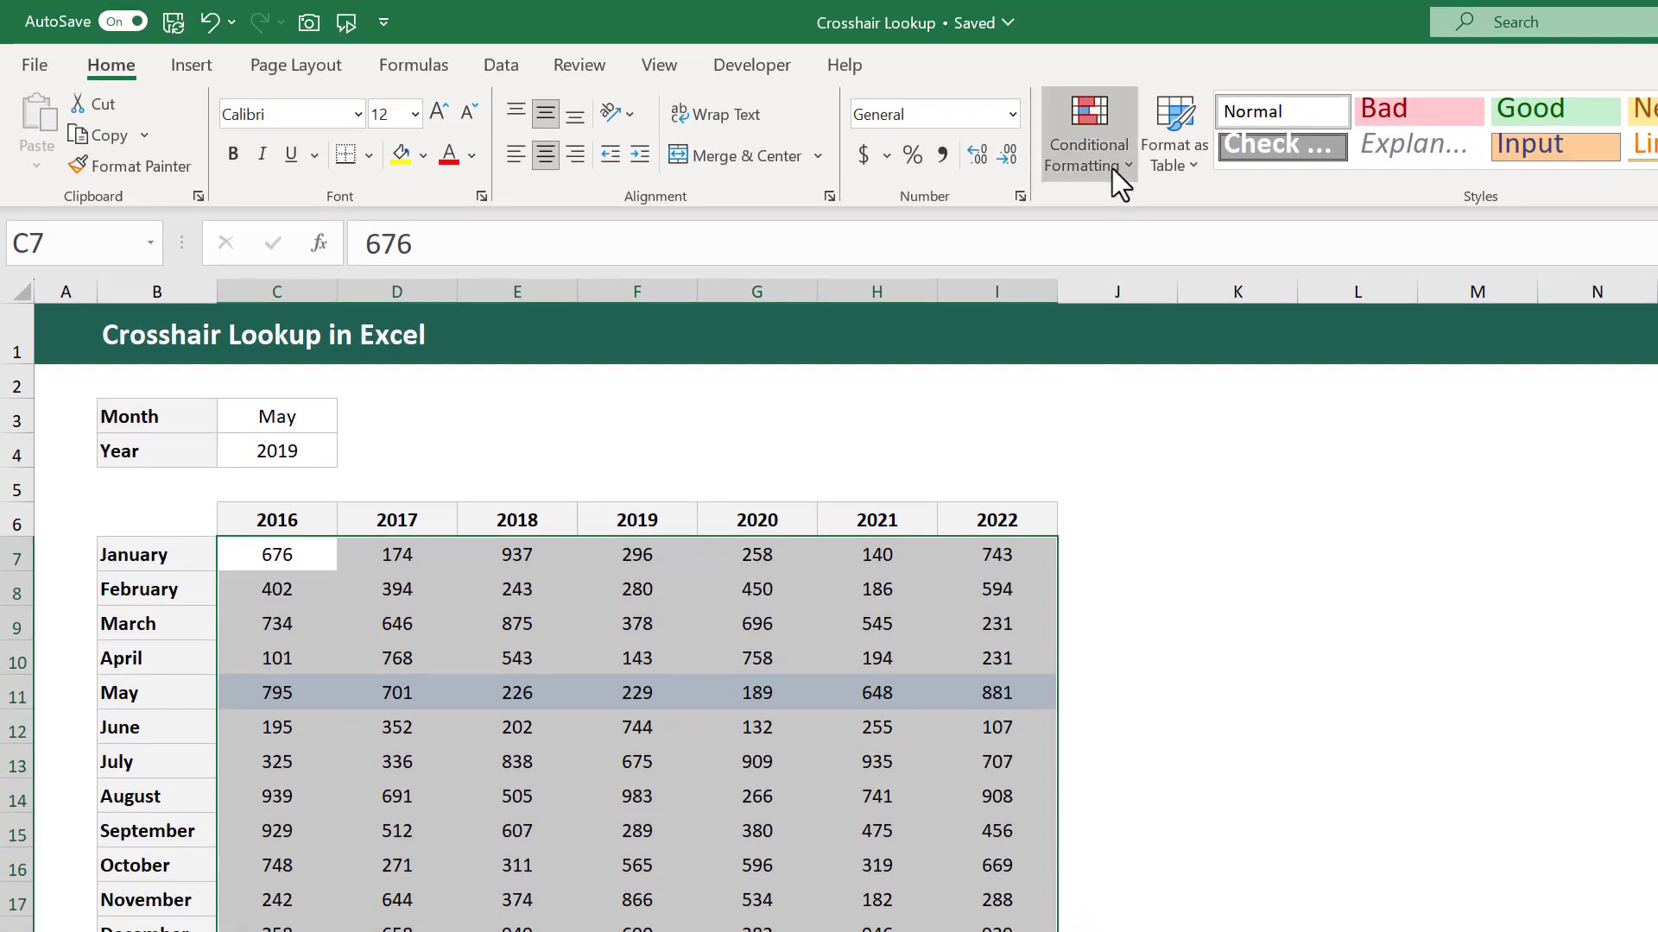
left_click(1112, 168)
- Create a second formula rule =C$6=$C$4 comparing each year header with C4
left_click(1167, 470)
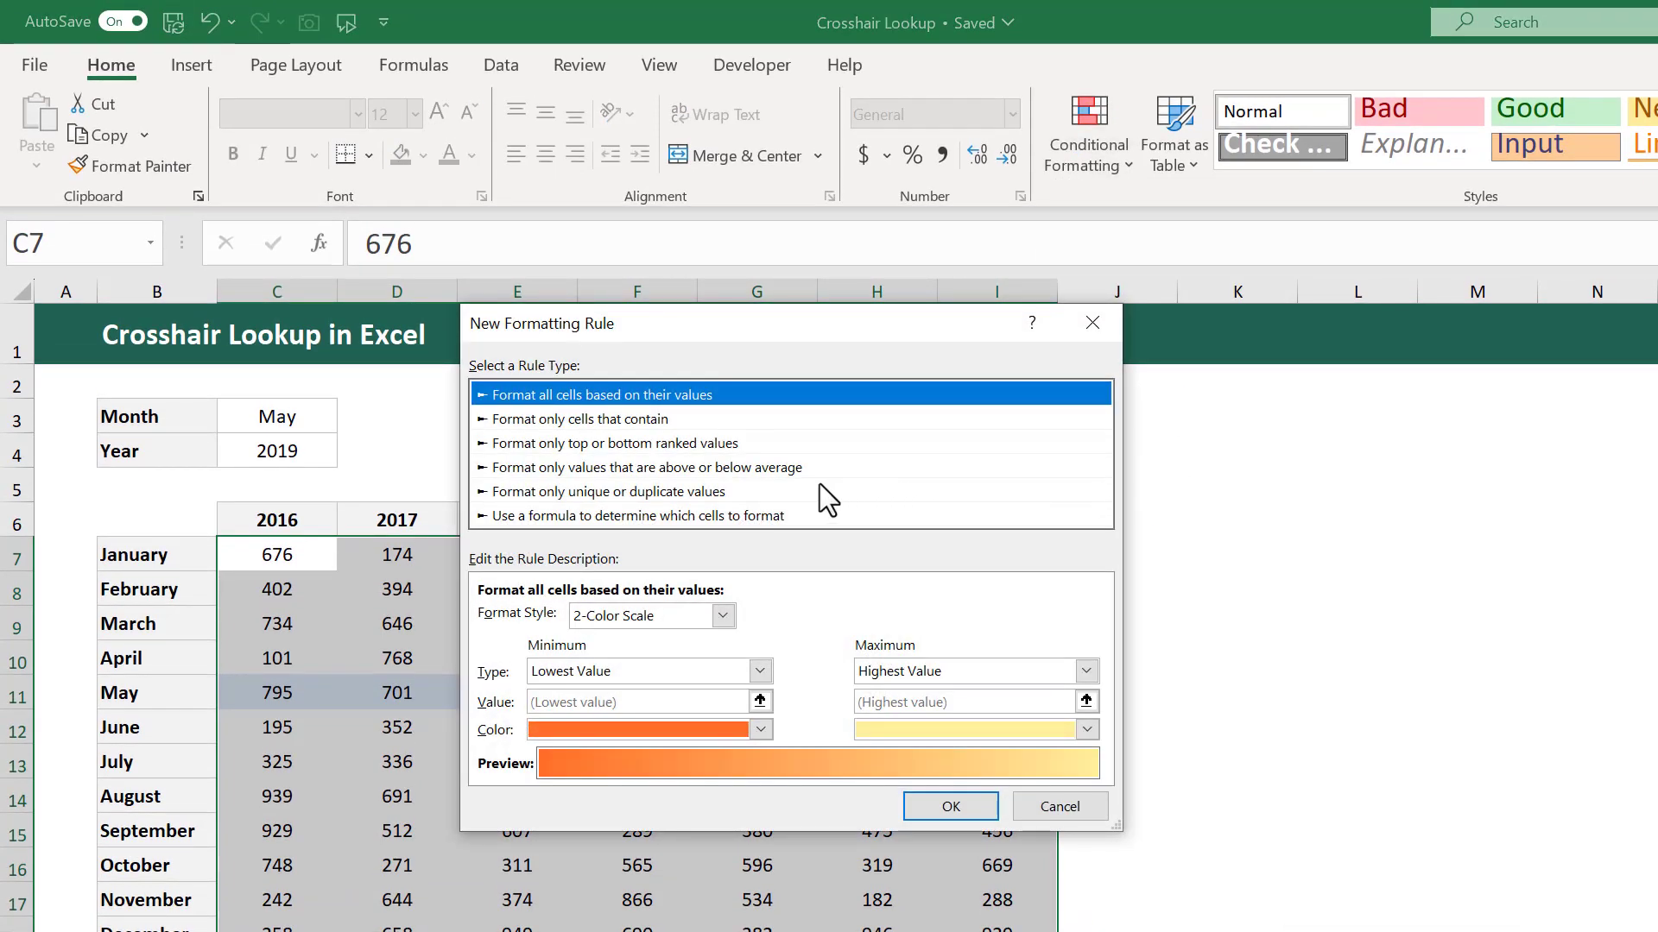
left_click(650, 515)
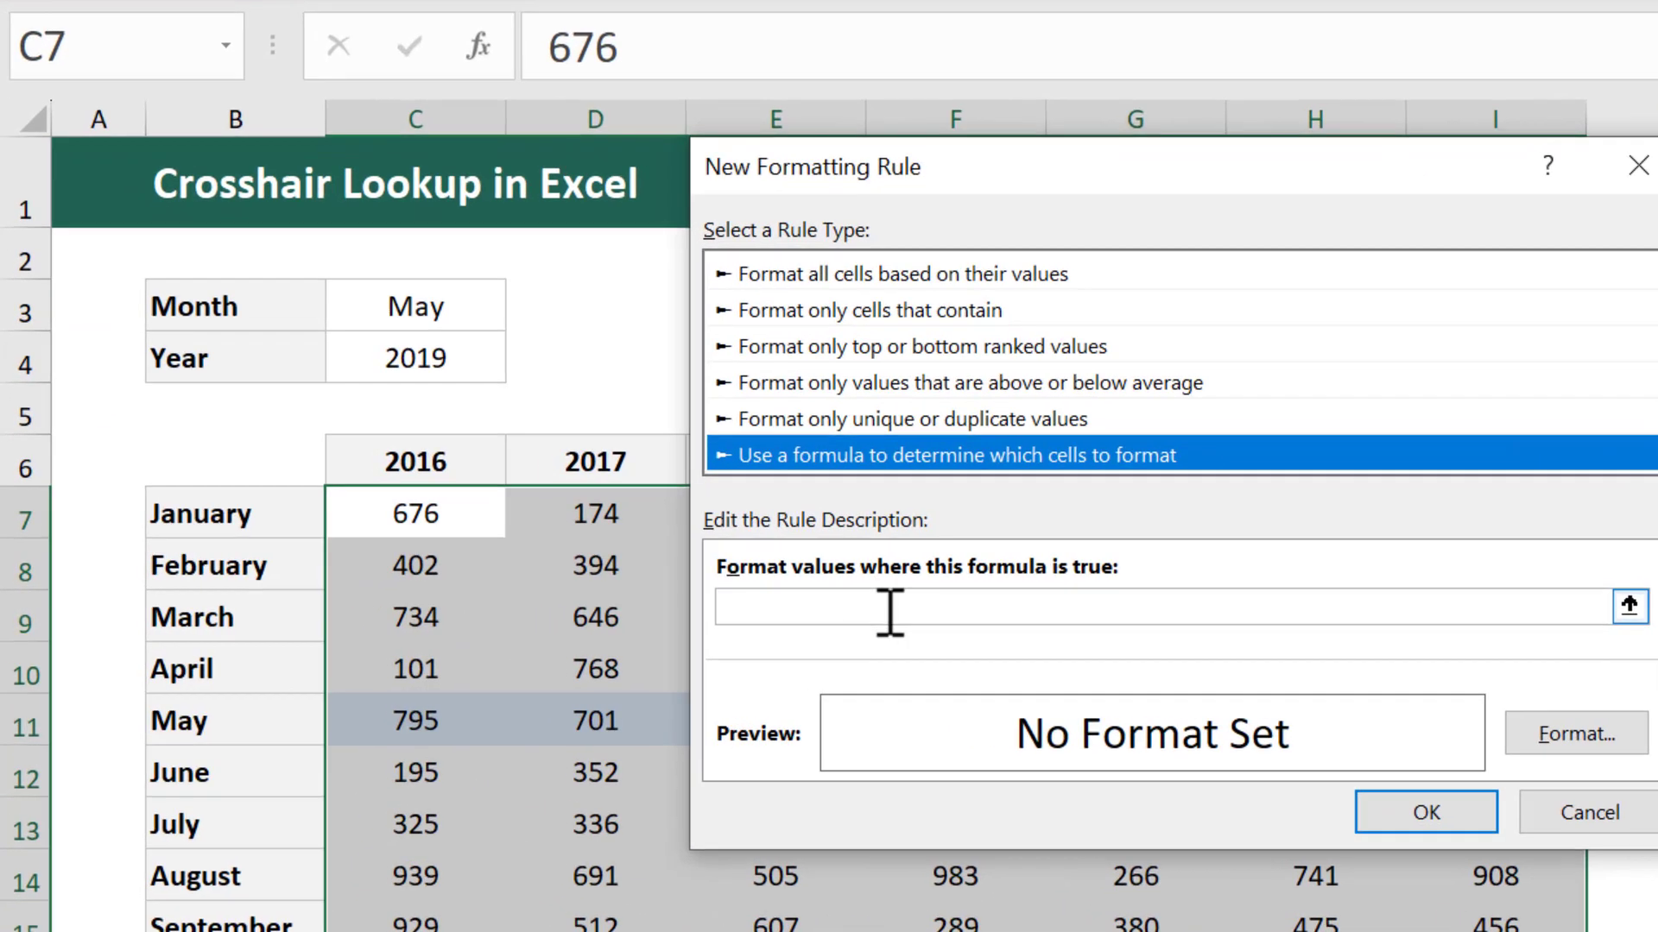
left_click(890, 613)
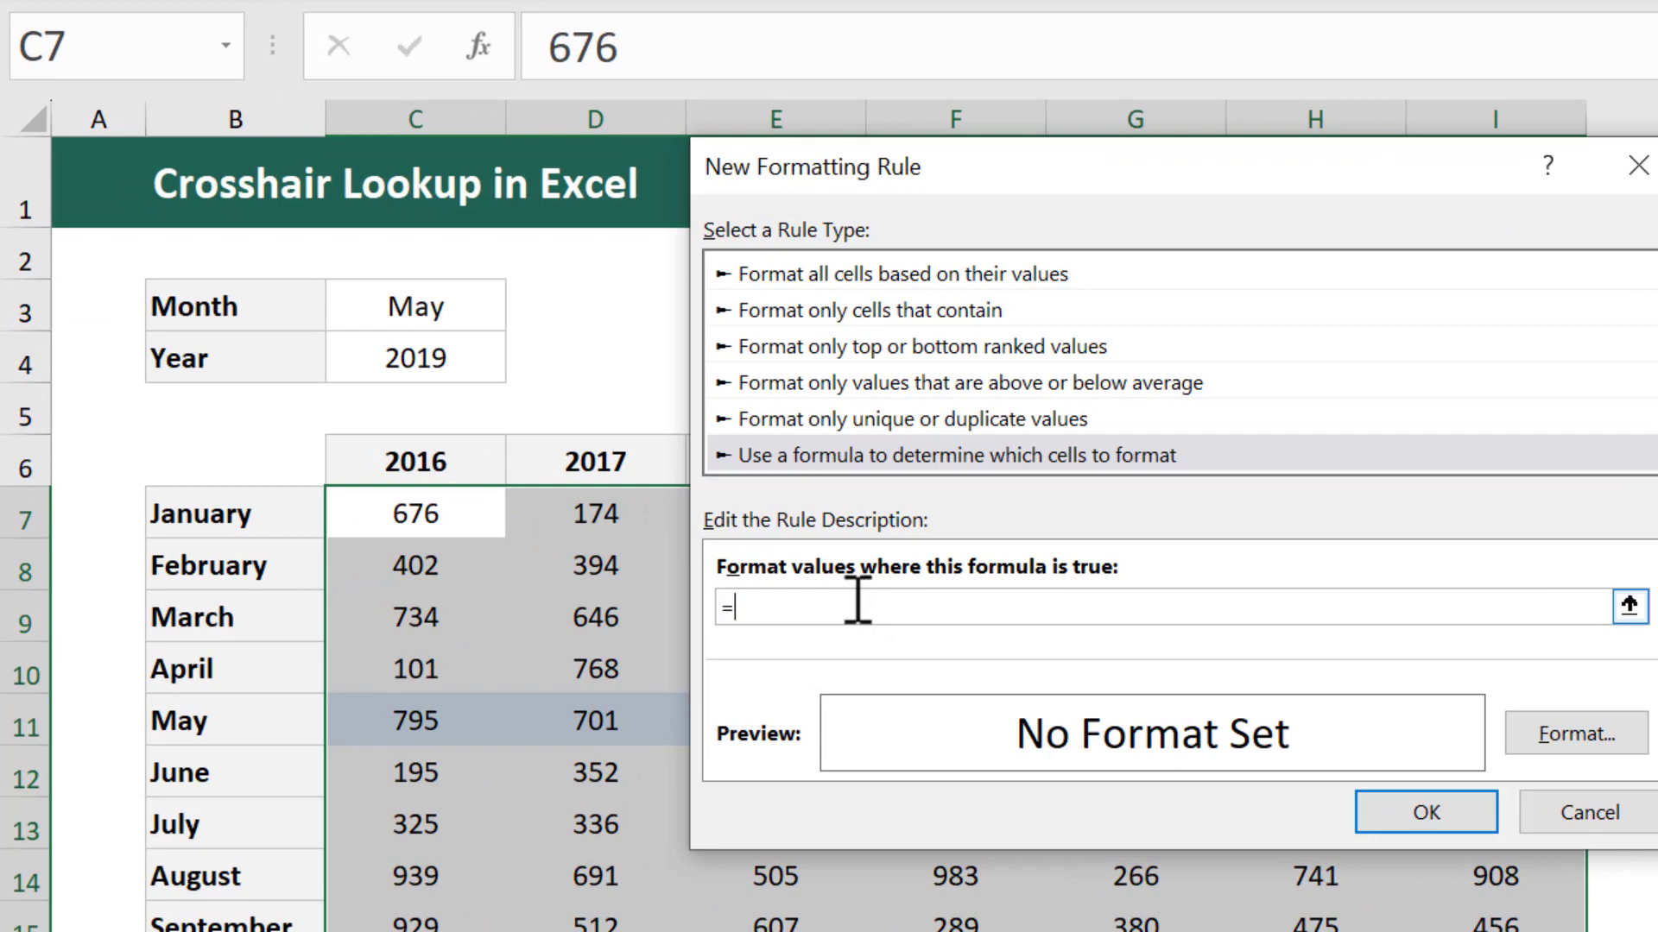
left_click(473, 455)
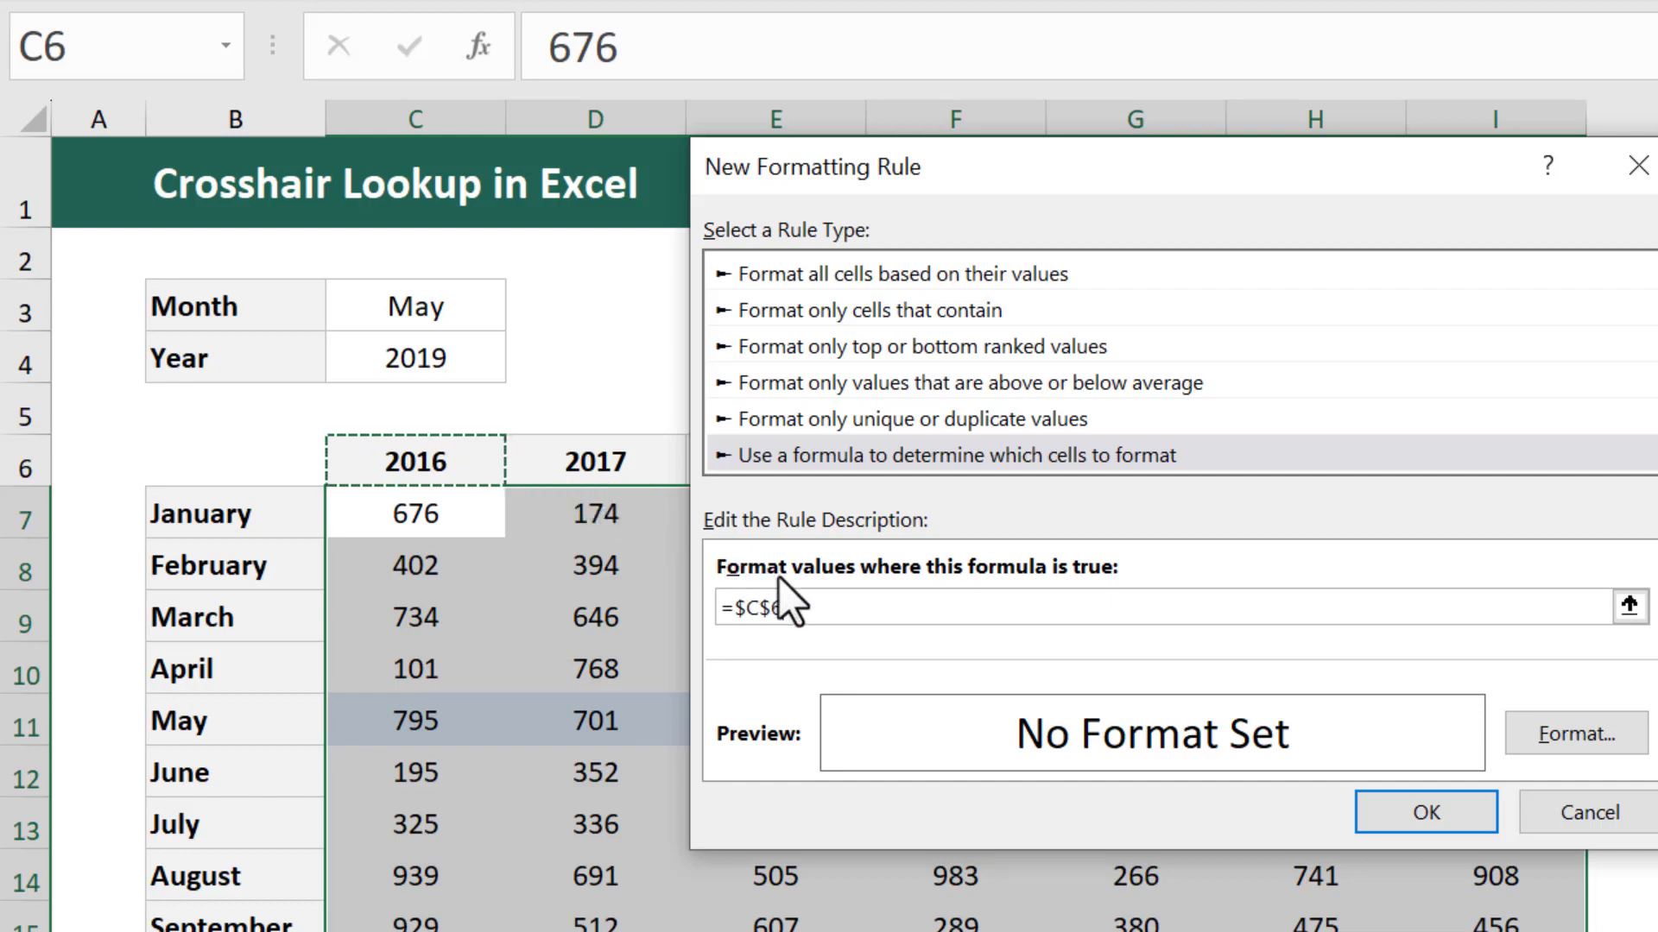
left_click(764, 608)
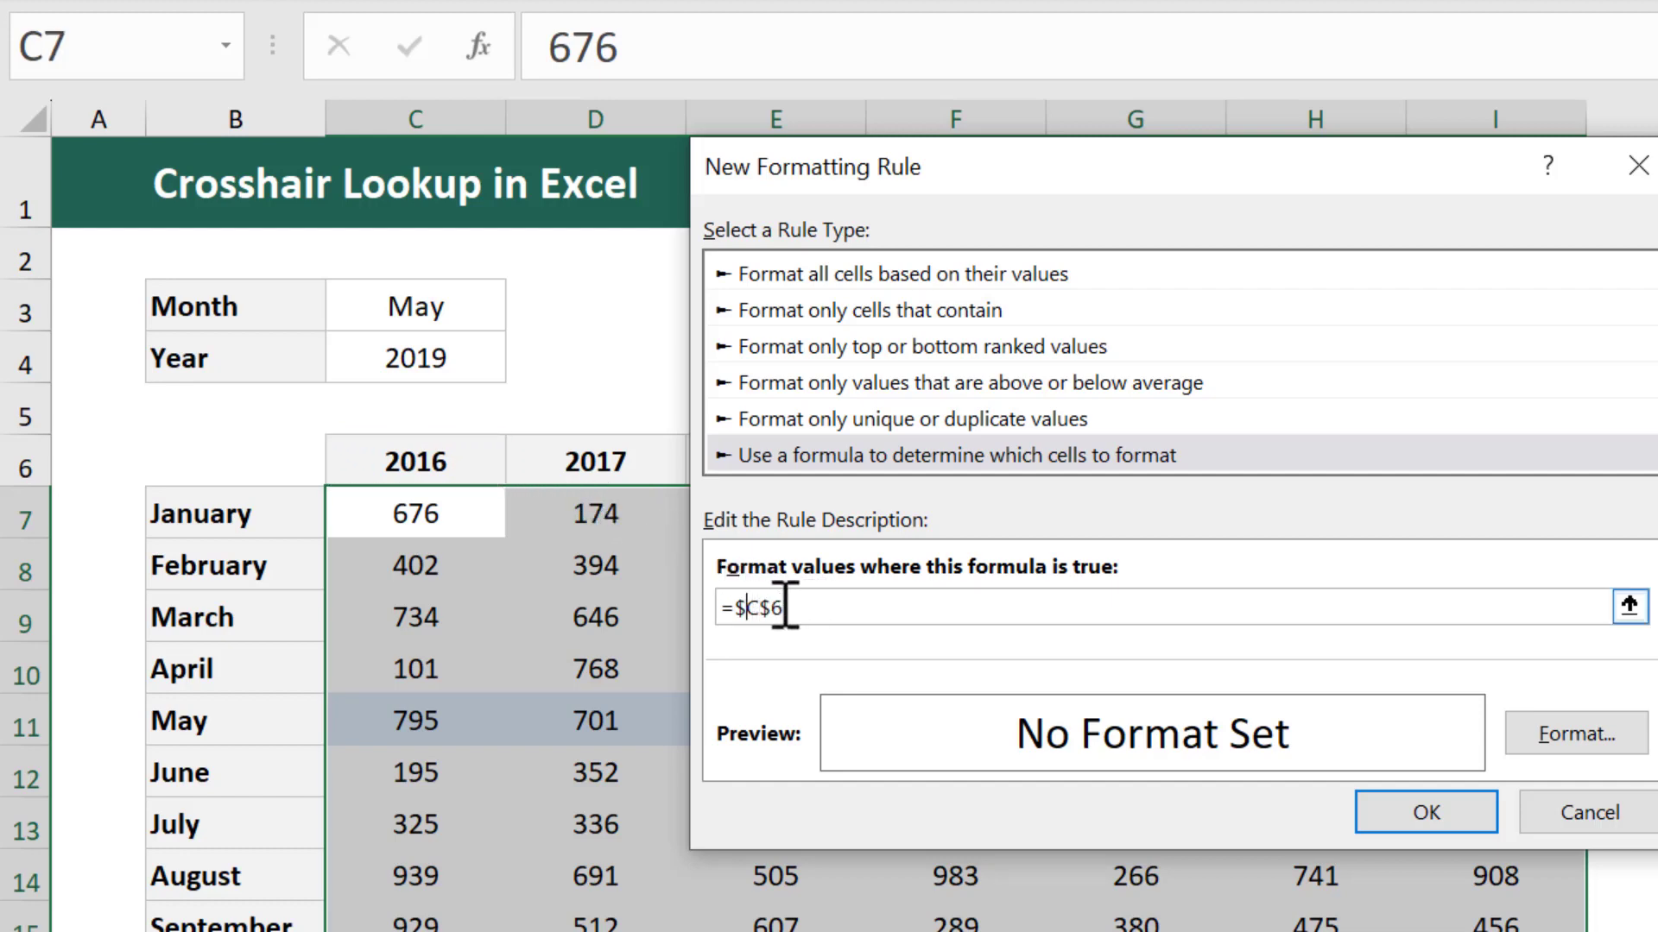
key("BackSpace")
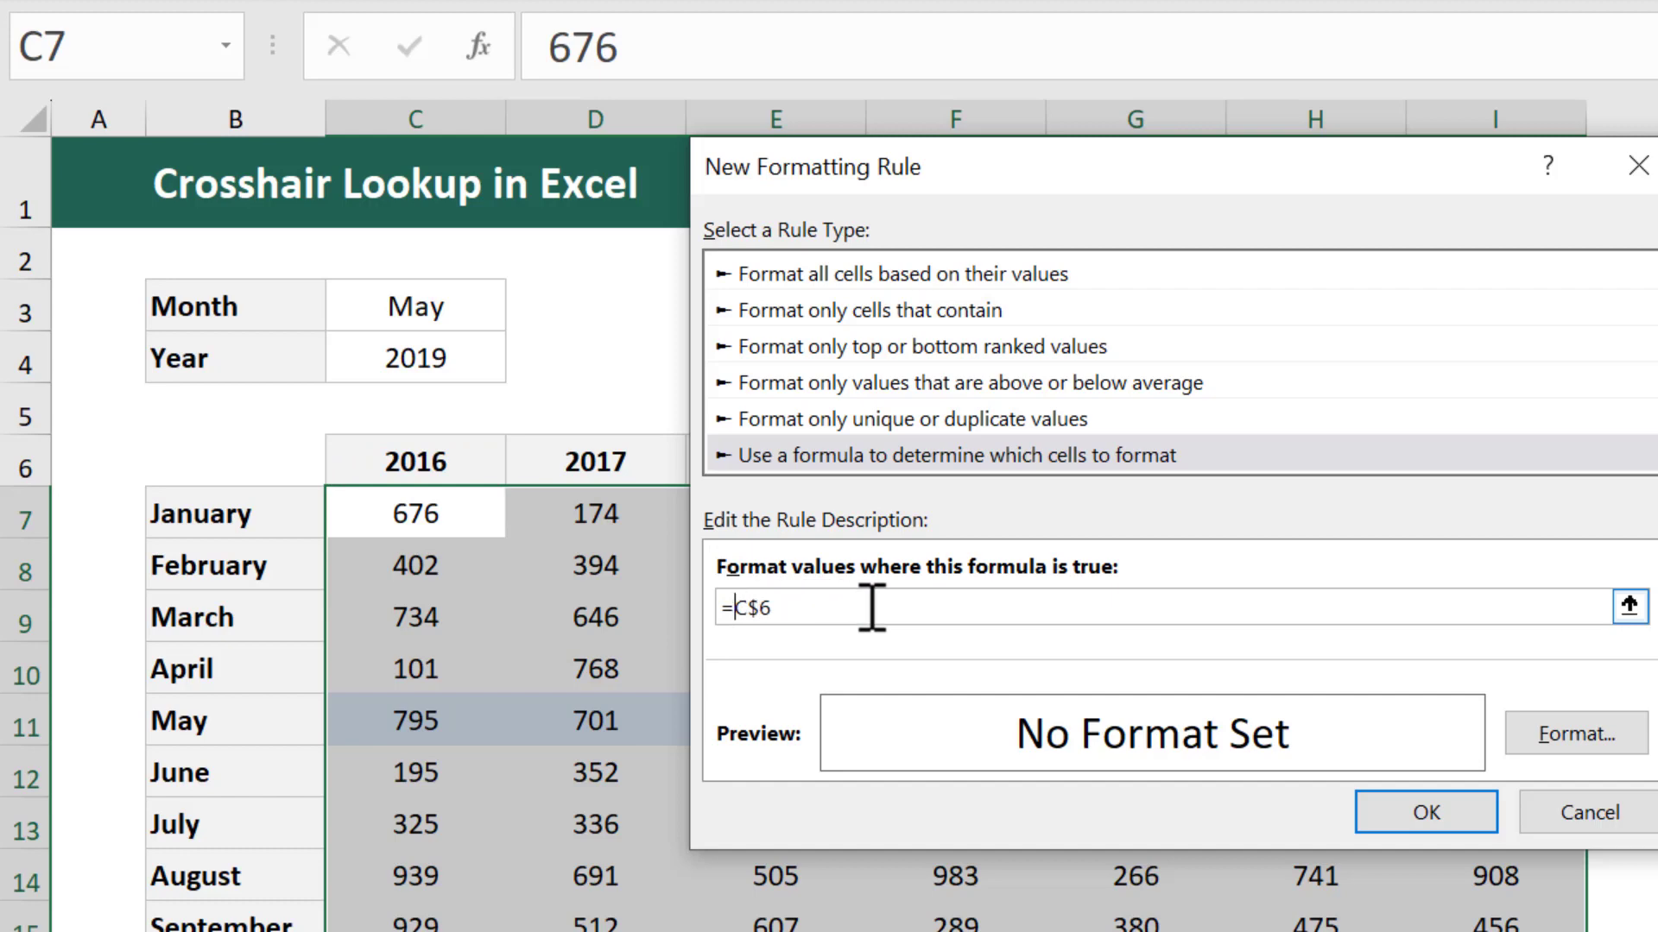
left_click(796, 608)
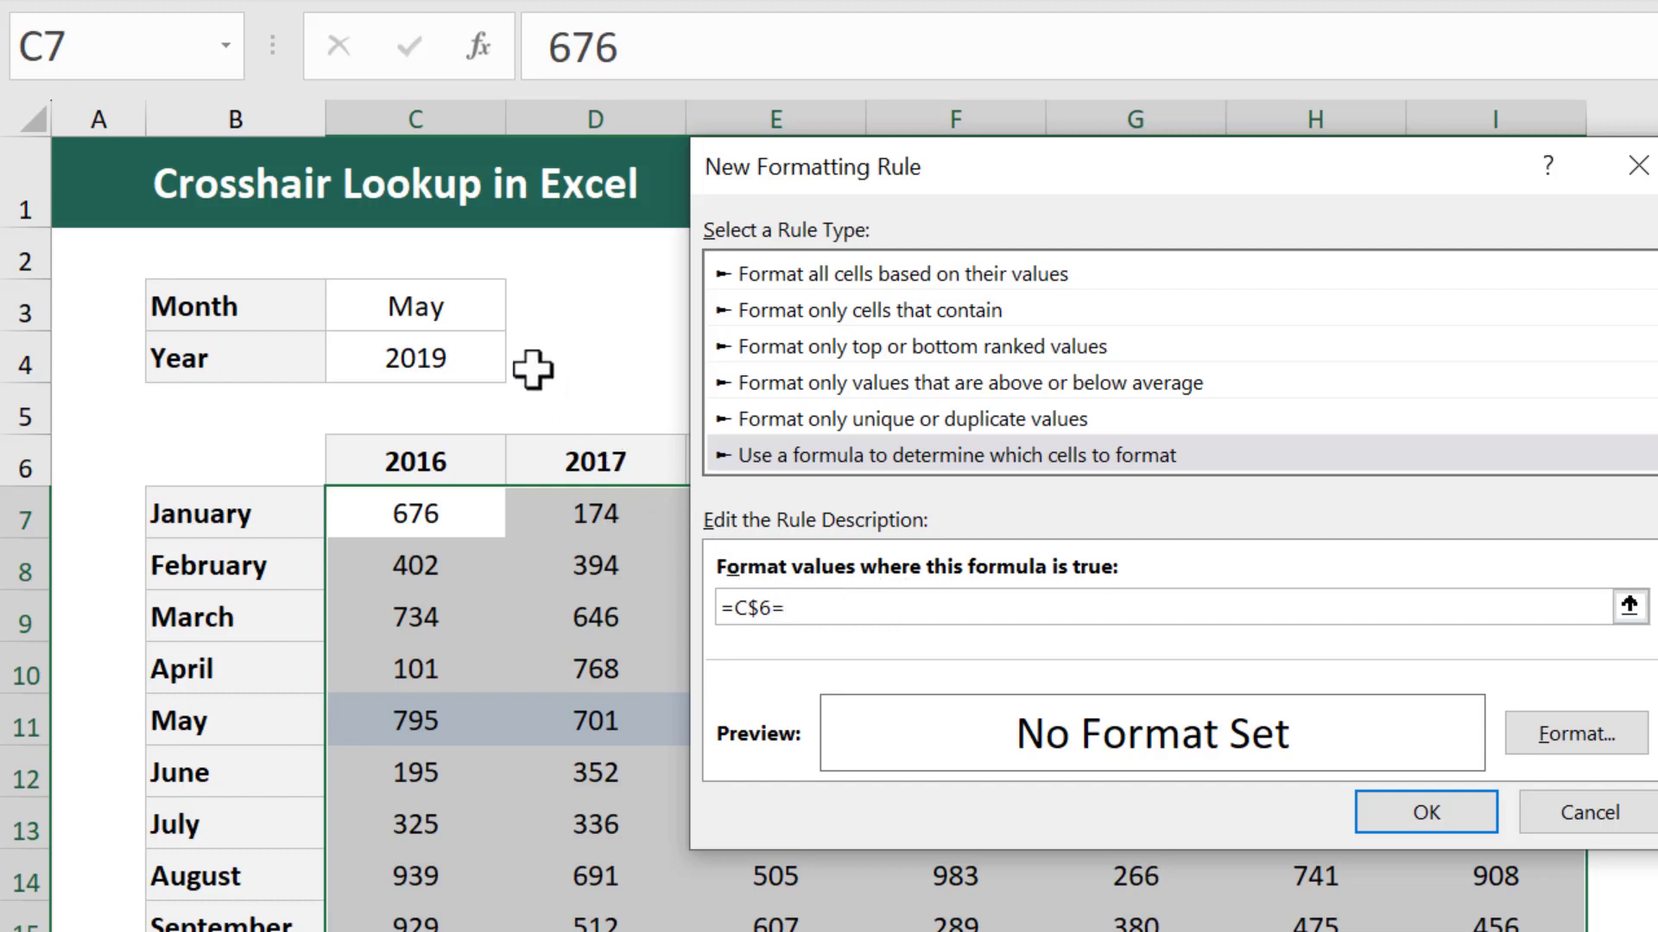
left_click(466, 358)
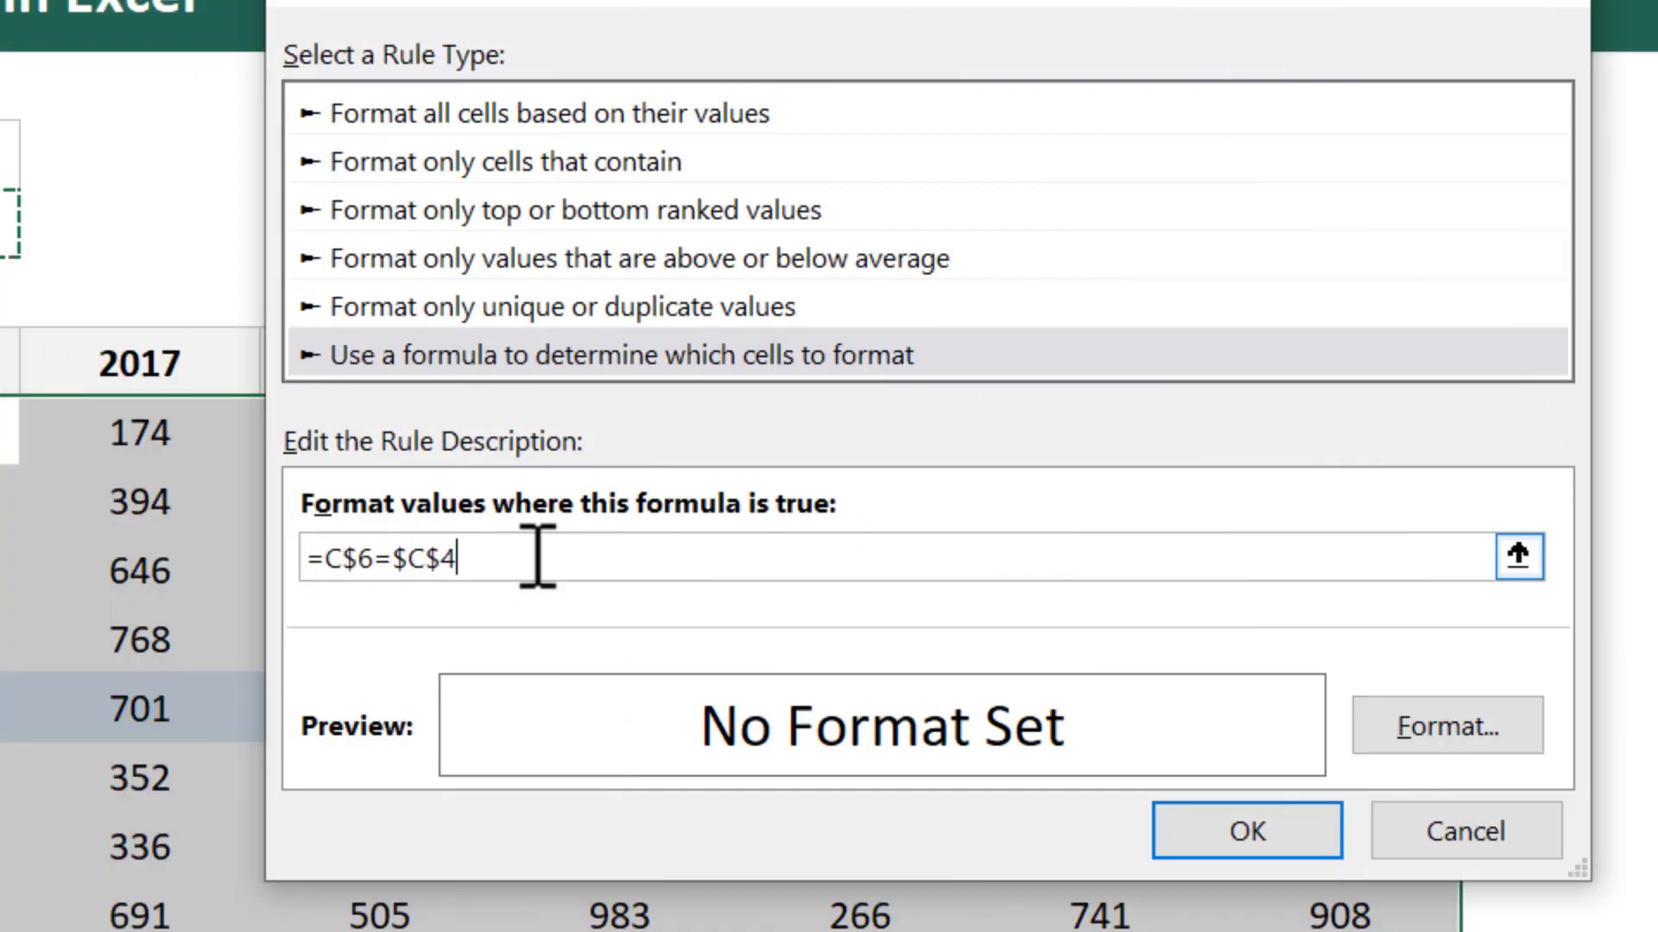
- Give the year column rule a pale blue fill and apply it
left_click(1439, 740)
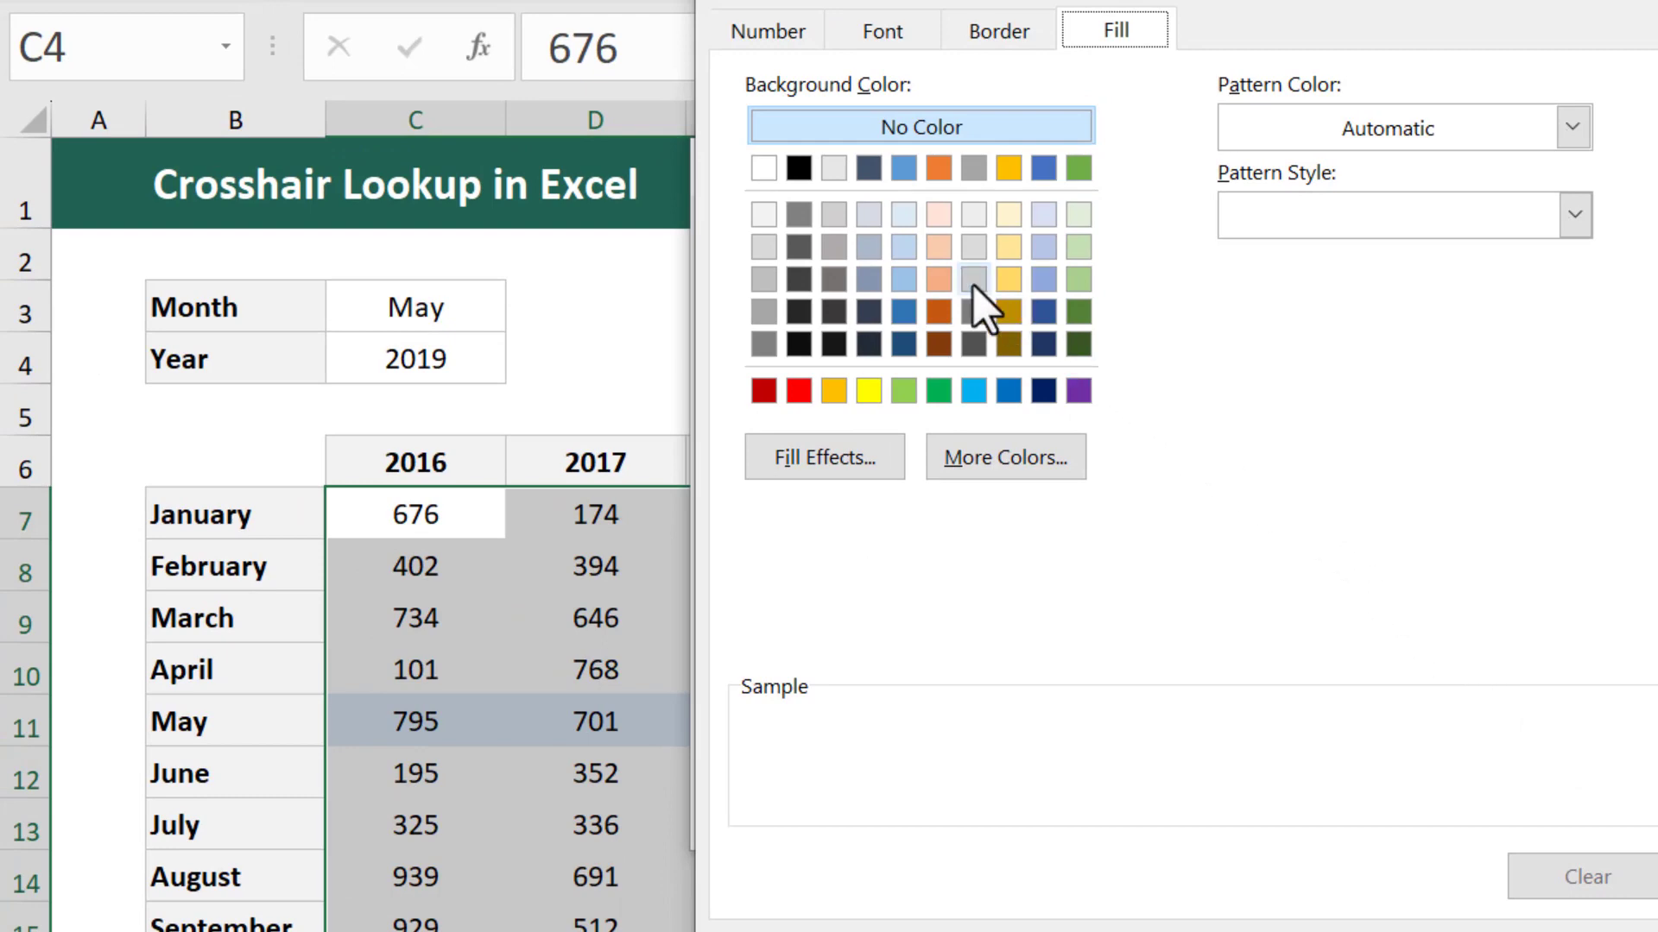
left_click(908, 216)
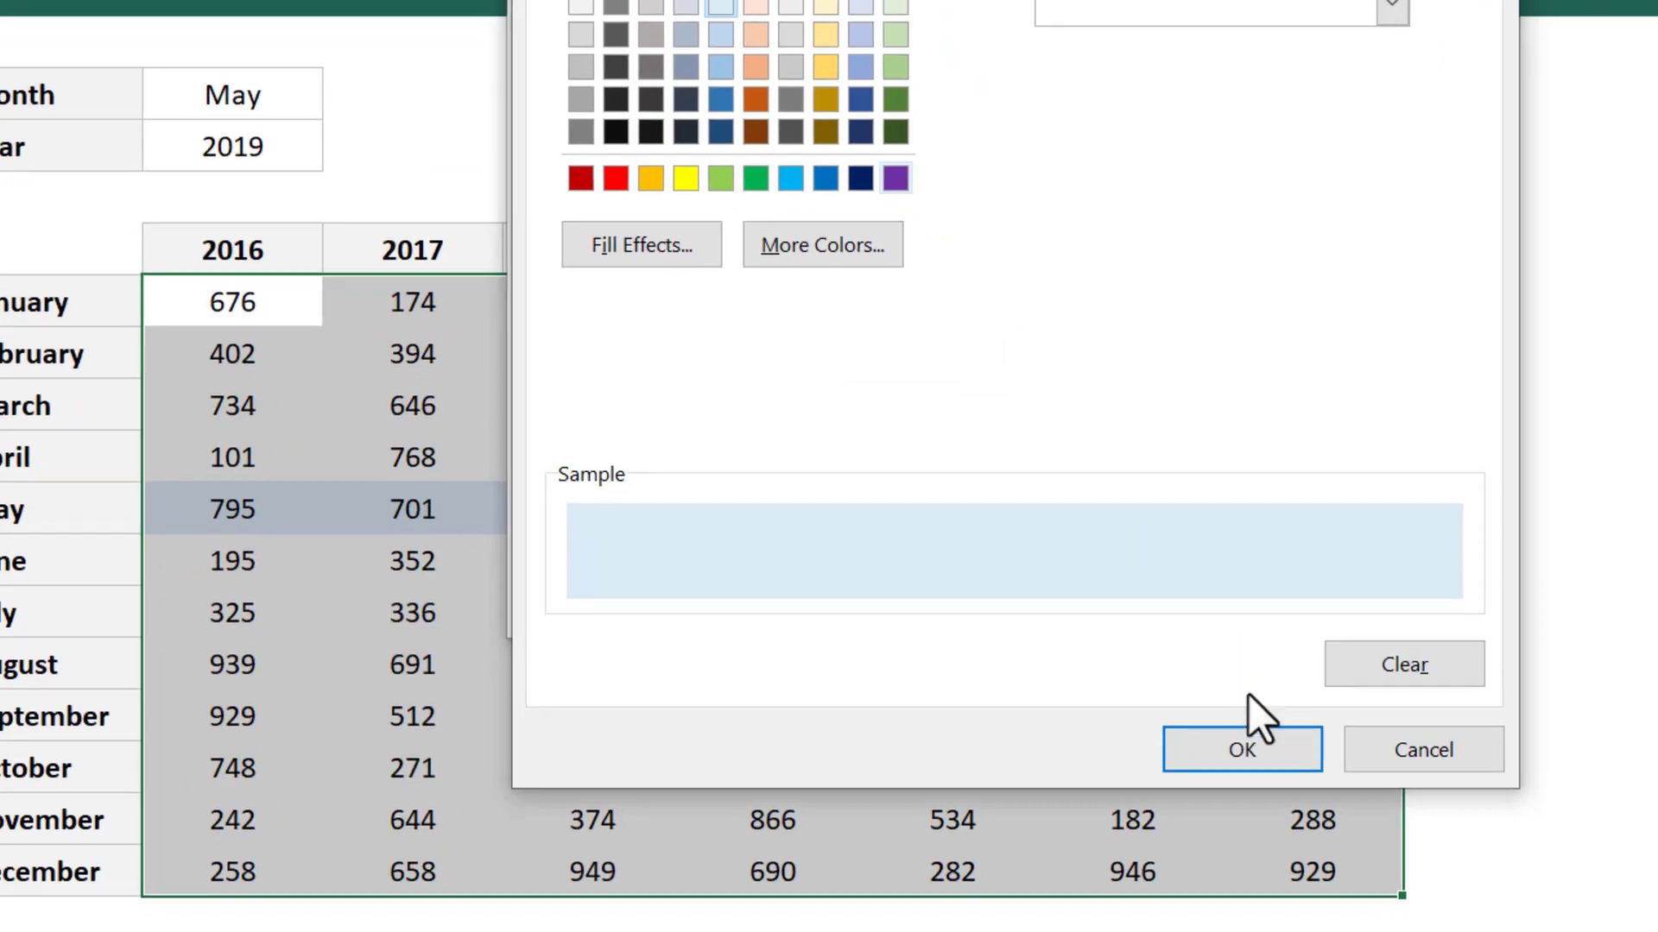
left_click(1267, 750)
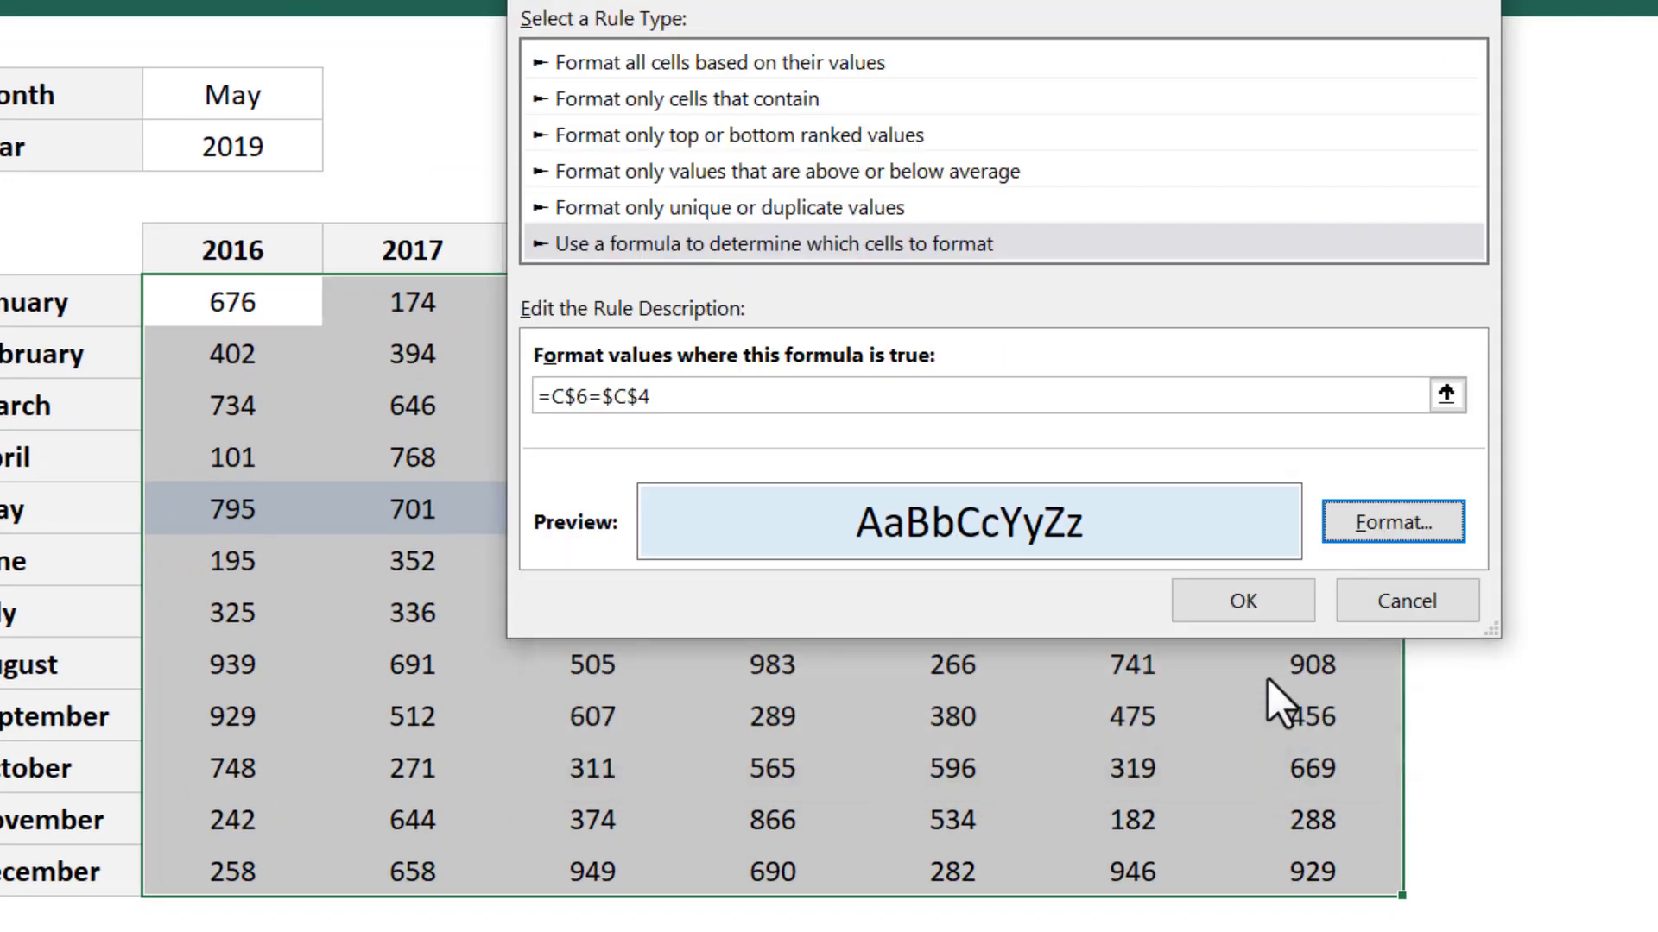
left_click(1283, 613)
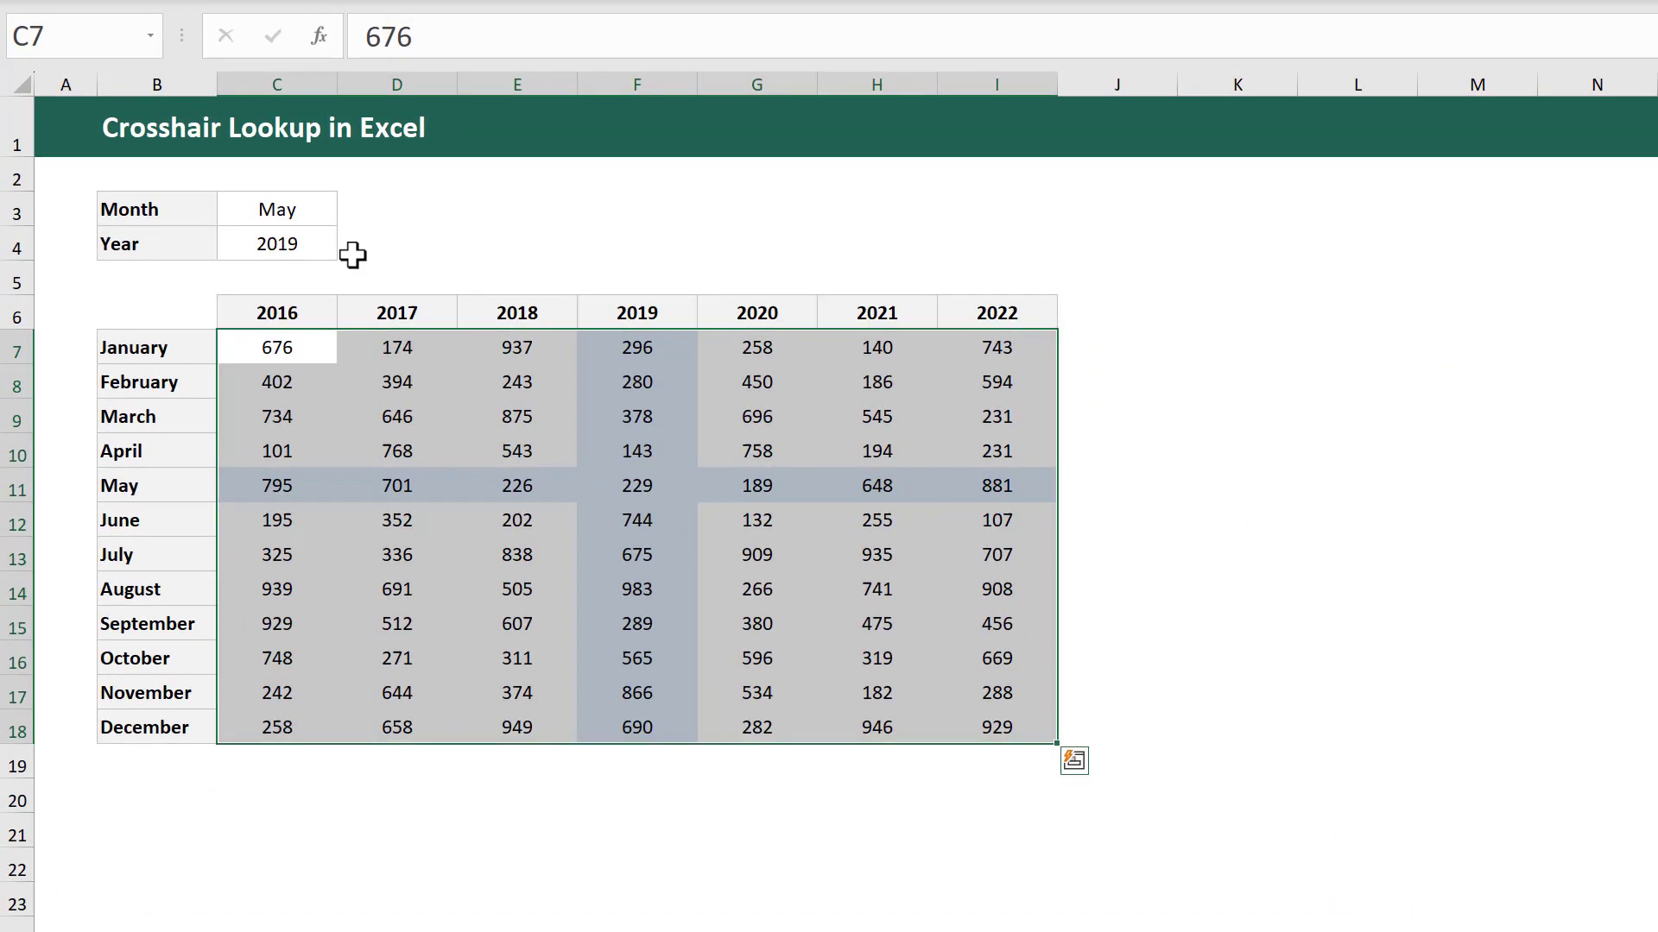
- Switch the Year to 2017, then 2020, and select the data cells C7:I18
left_click(311, 245)
left_click(348, 248)
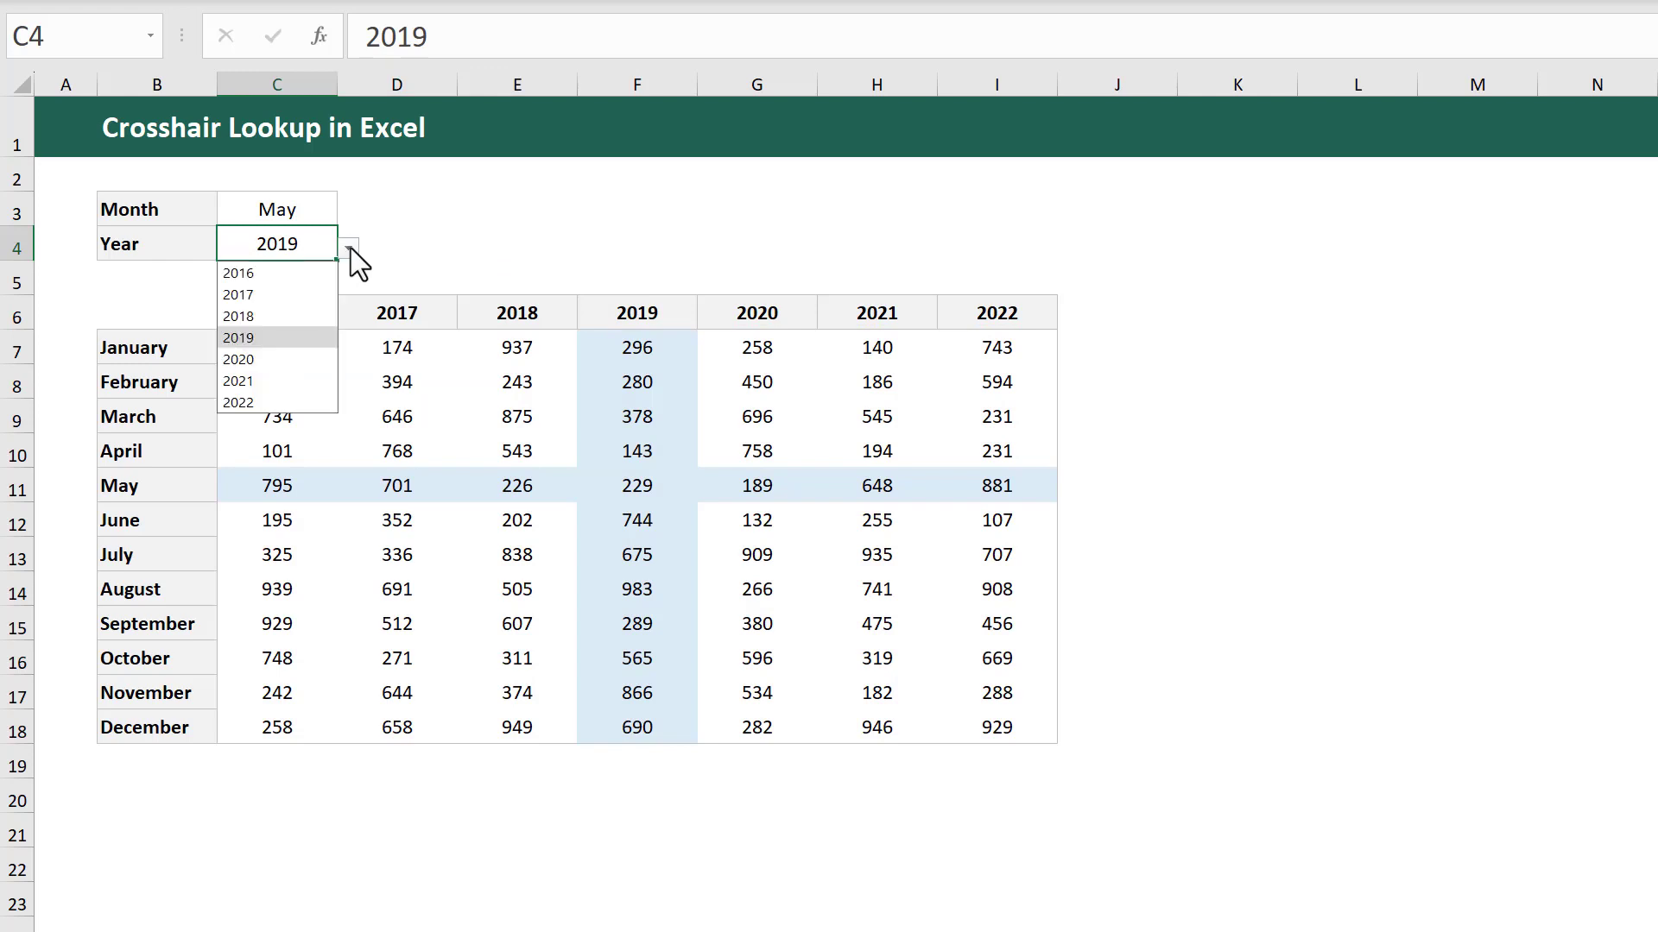
left_click(307, 291)
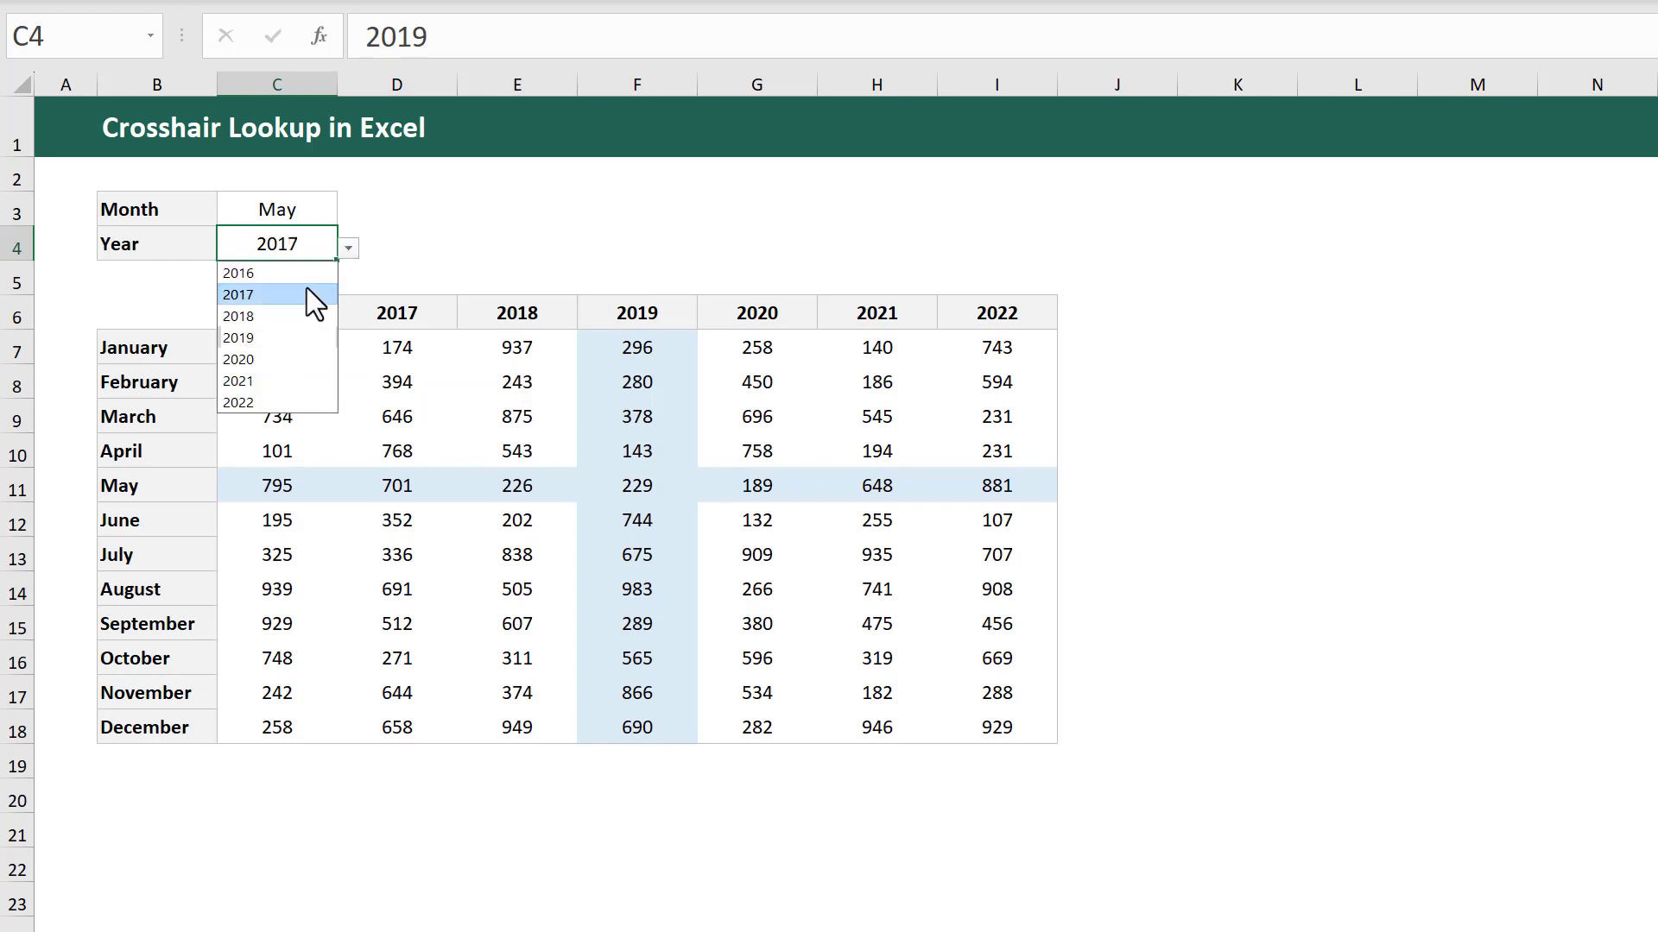
left_click(348, 248)
left_click(302, 354)
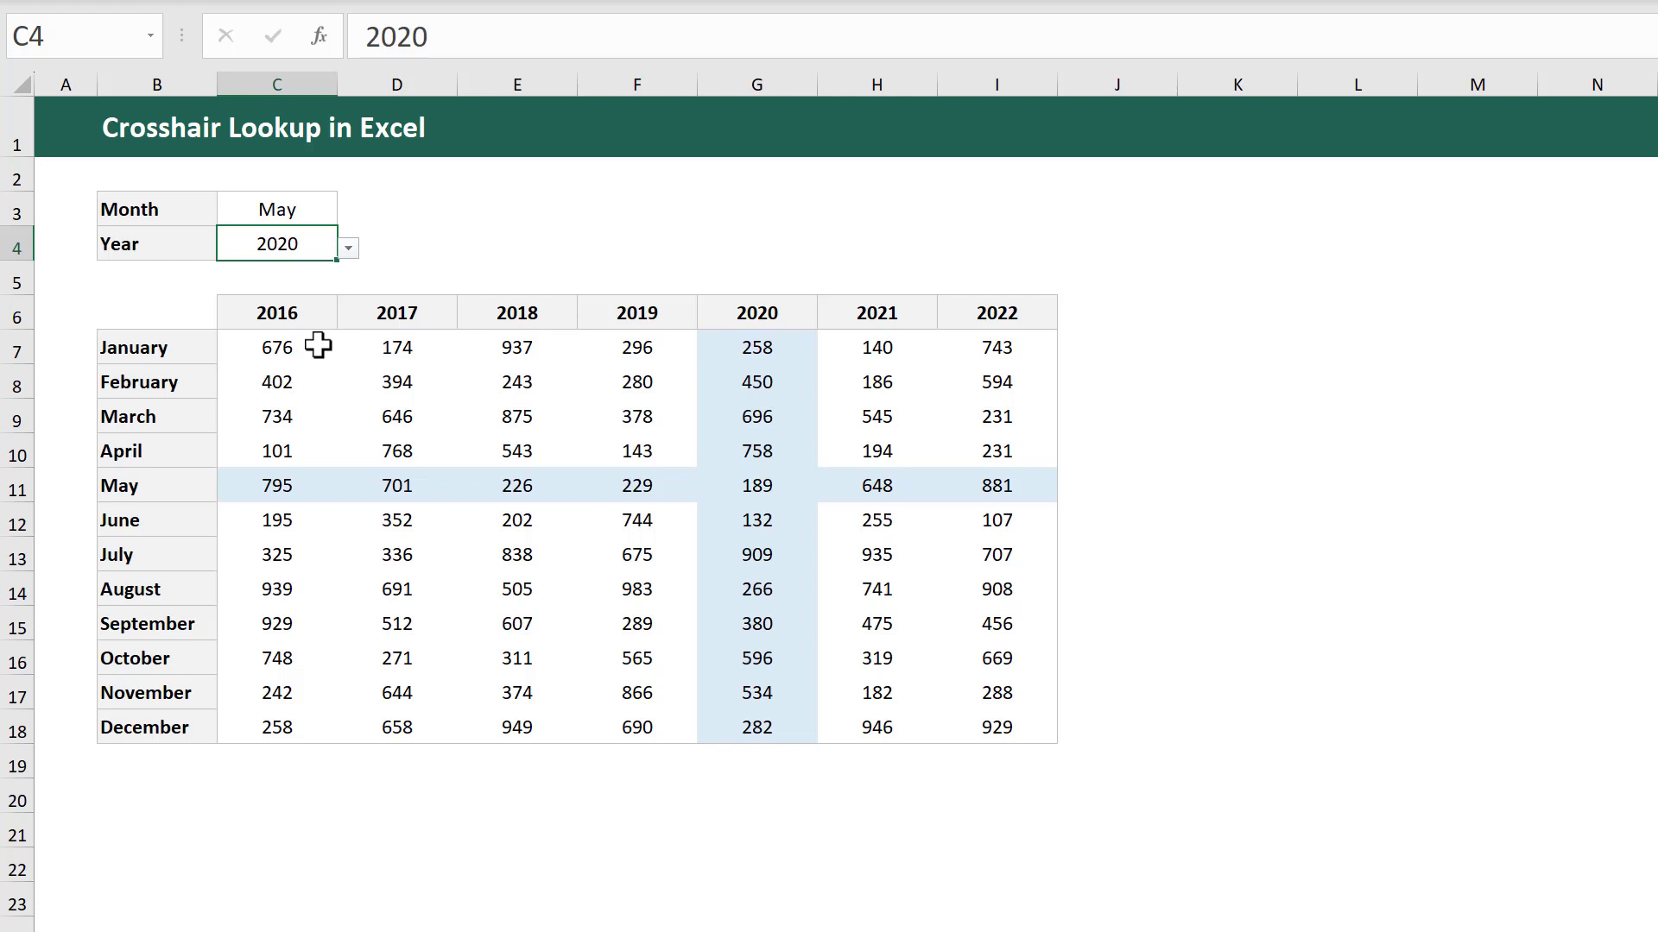
left_click_drag(318, 346, 997, 727)
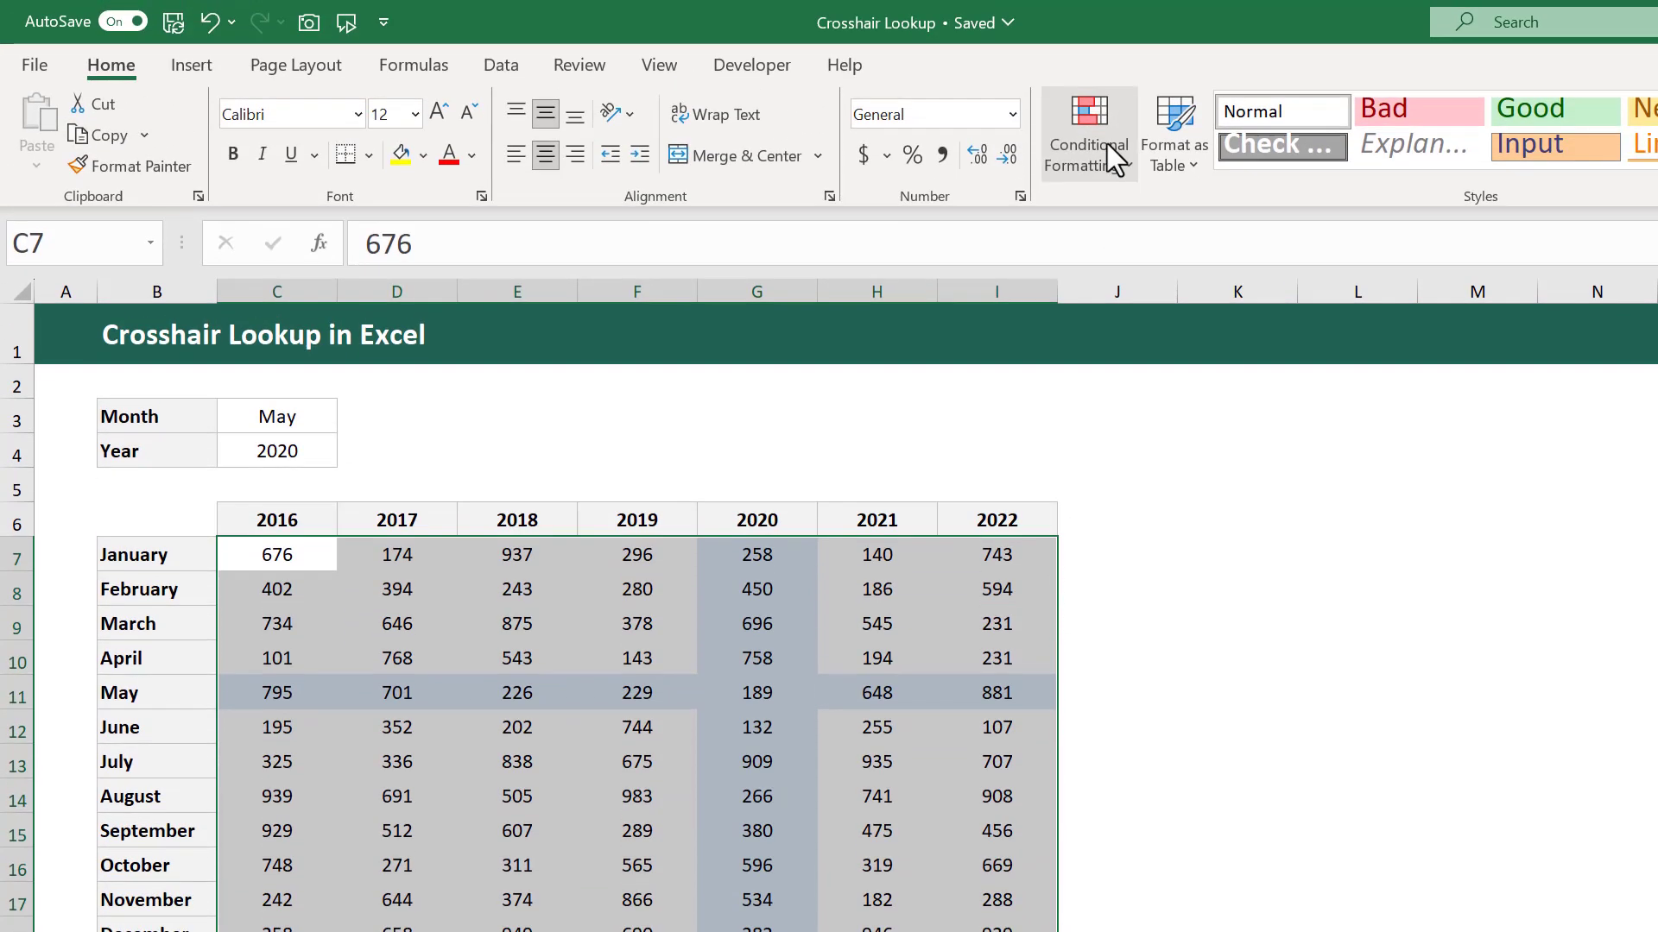
- Start a third formula rule and enter its month condition $B7=$C$3
left_click(1107, 143)
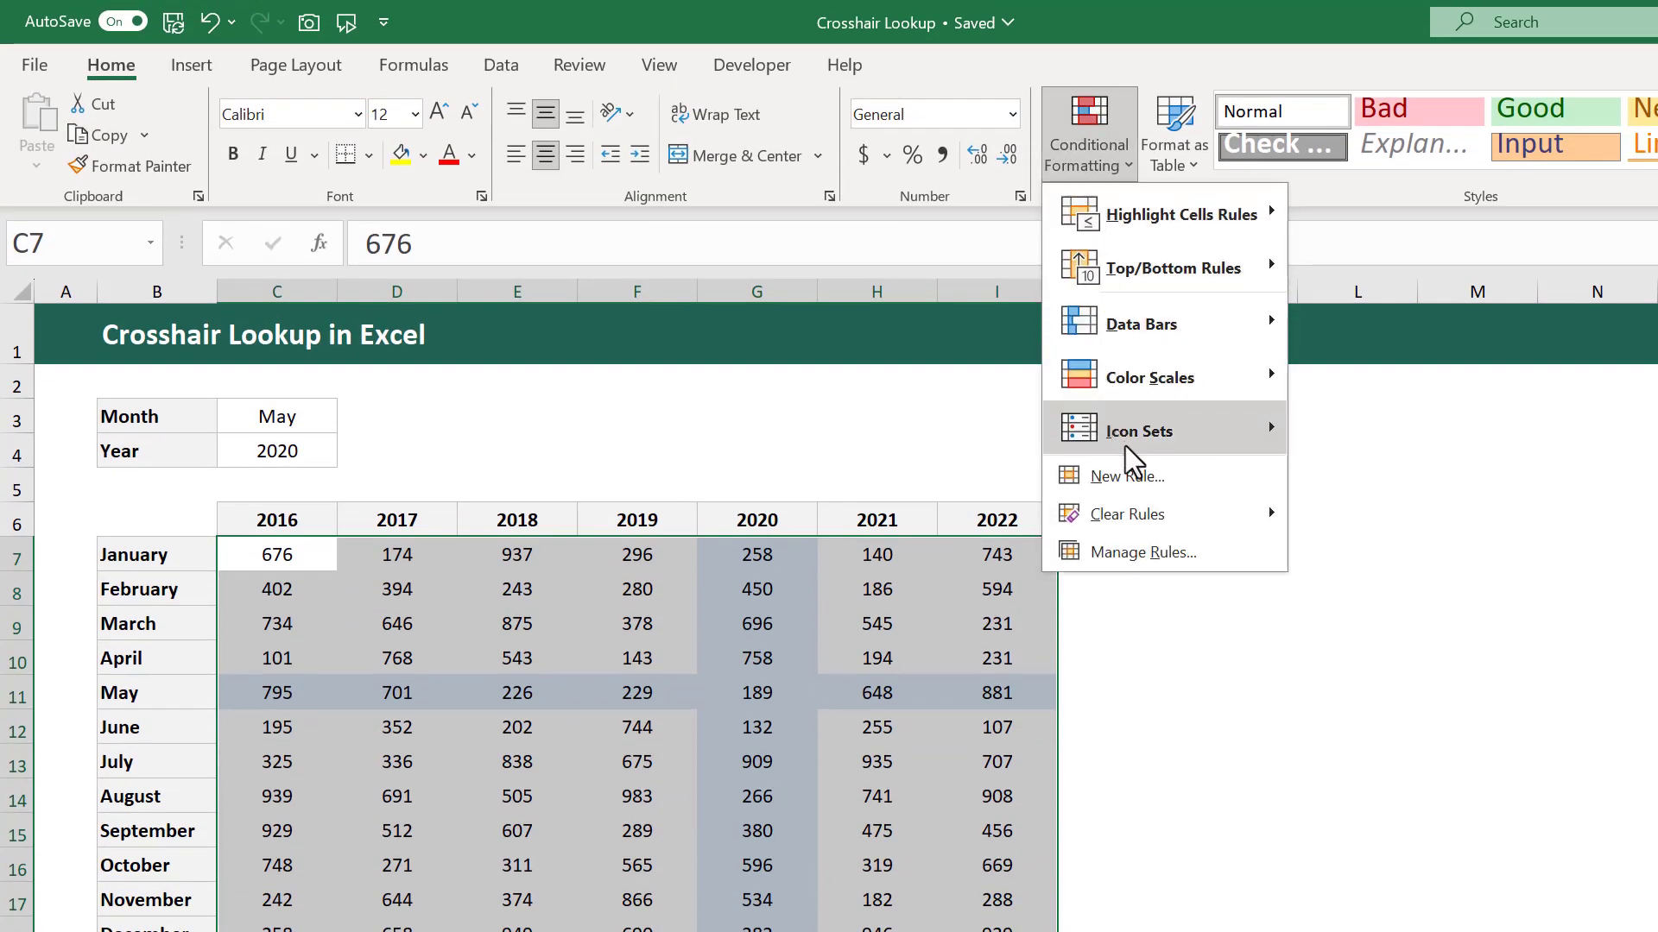
left_click(1134, 478)
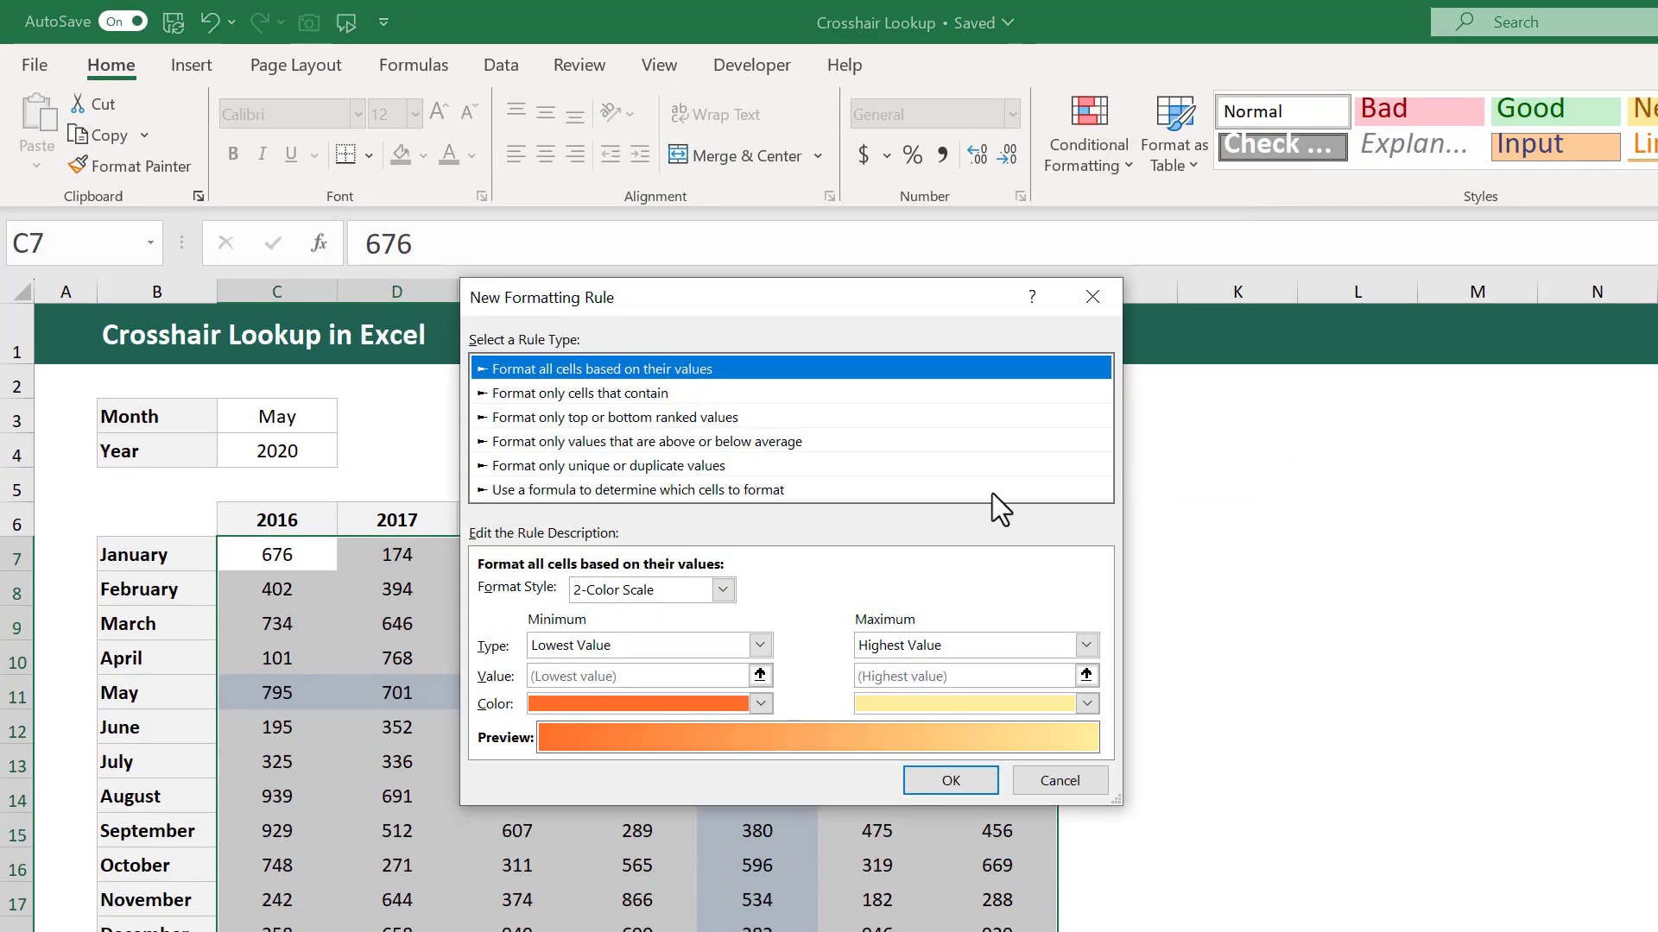
left_click(759, 488)
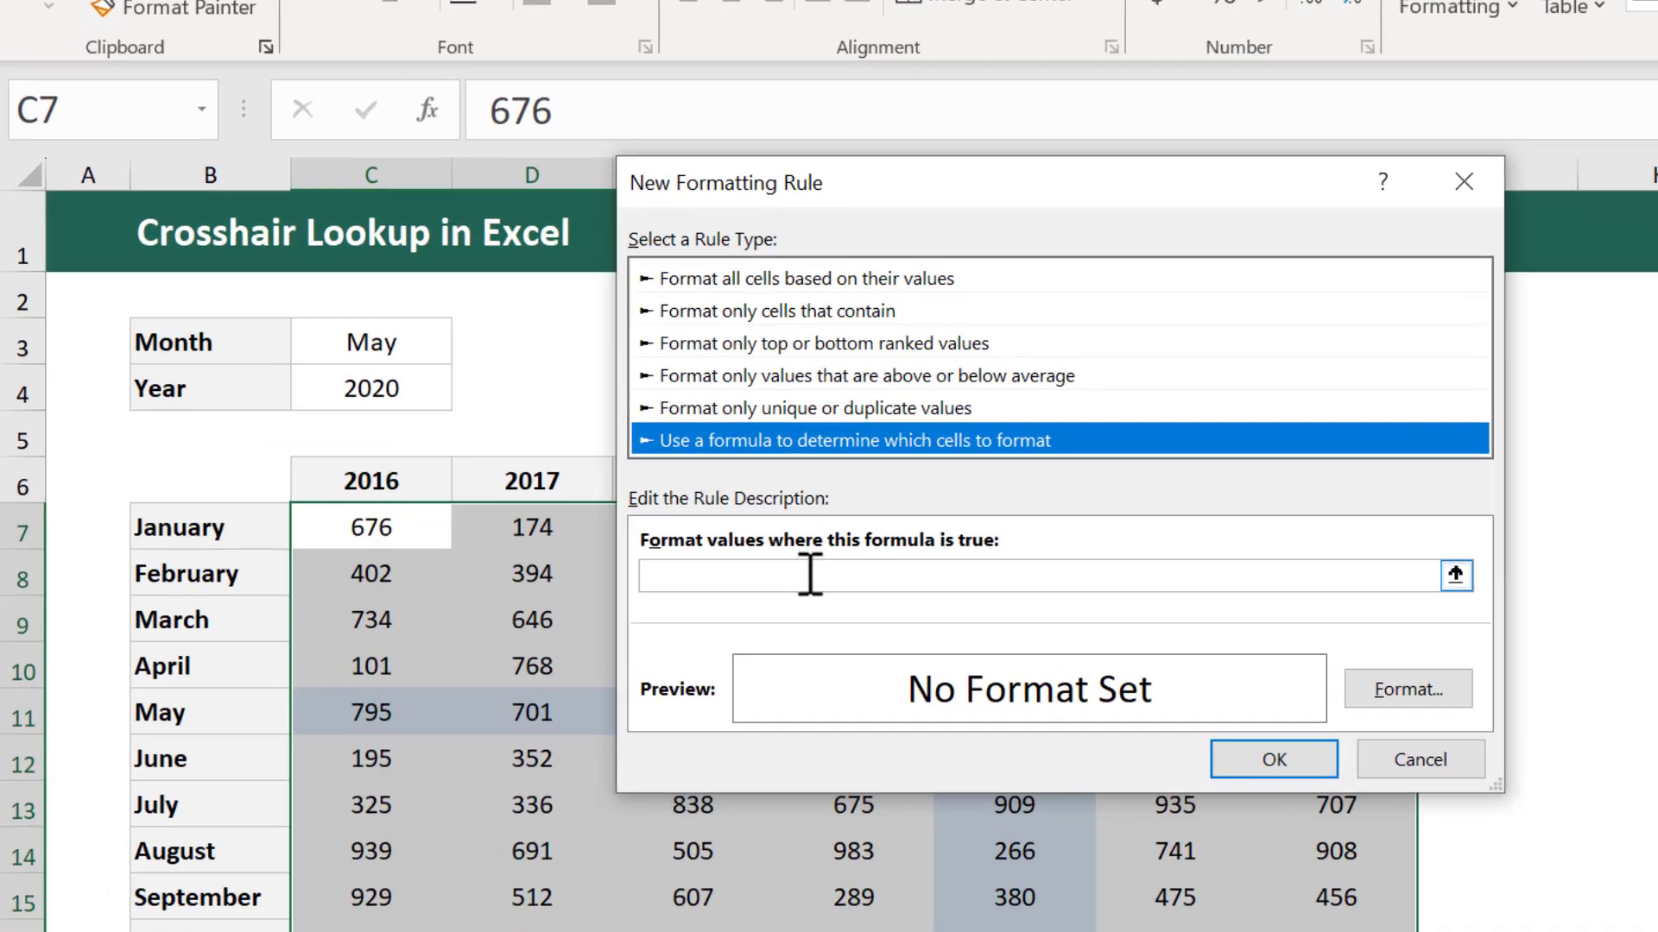
left_click(613, 590)
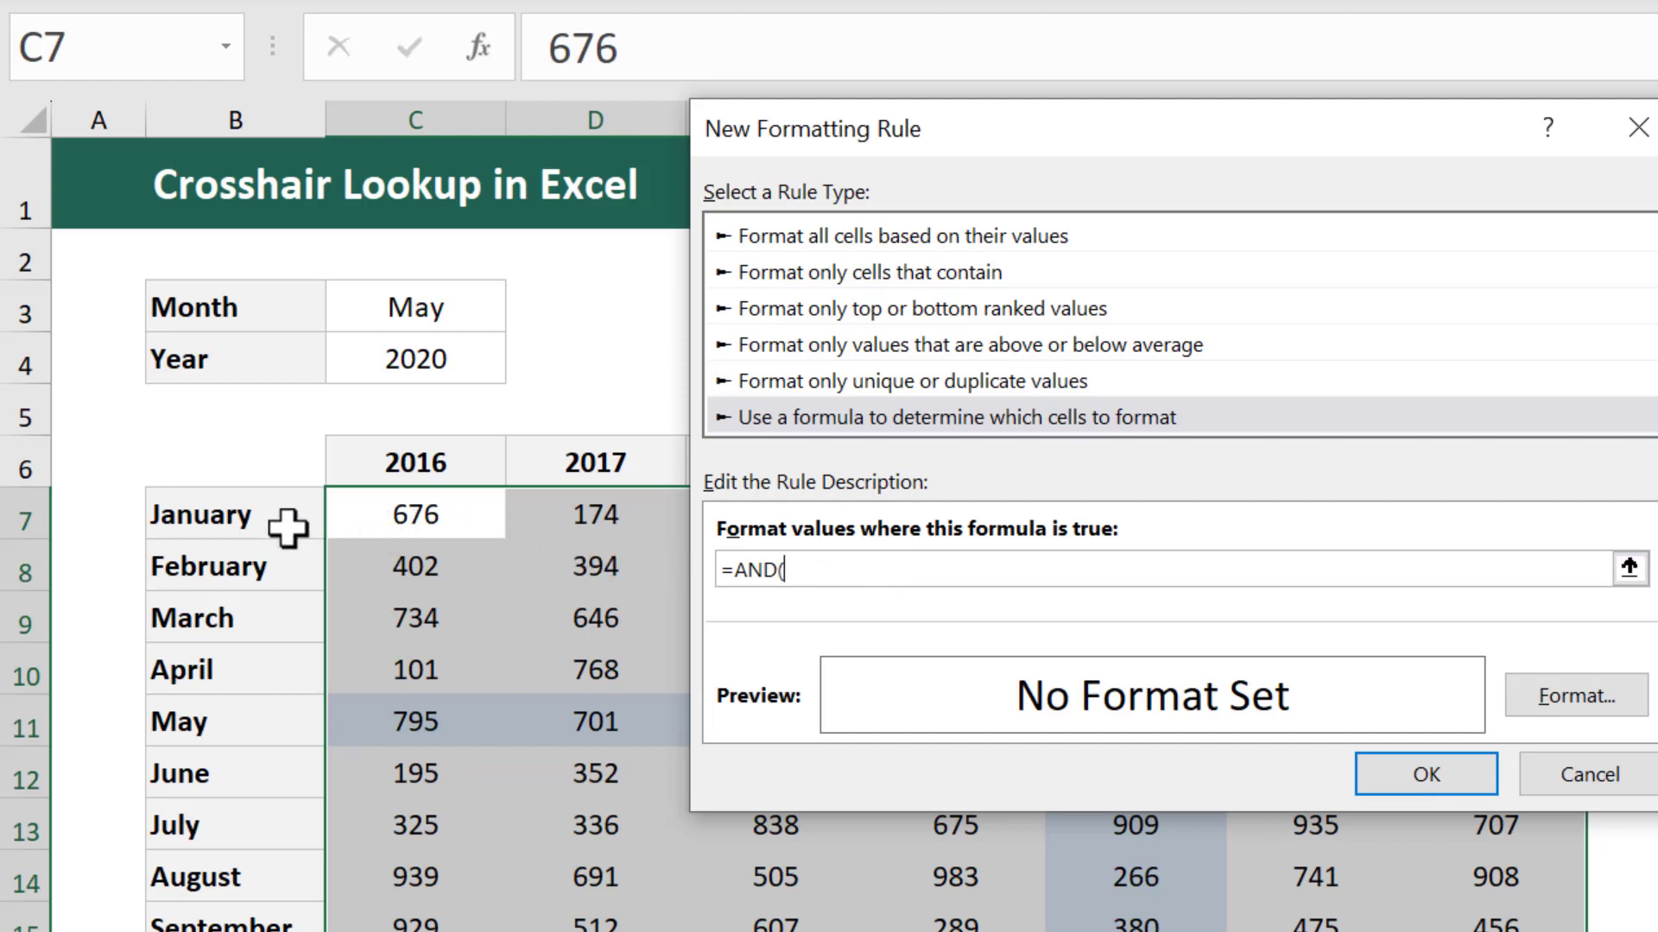
left_click(288, 522)
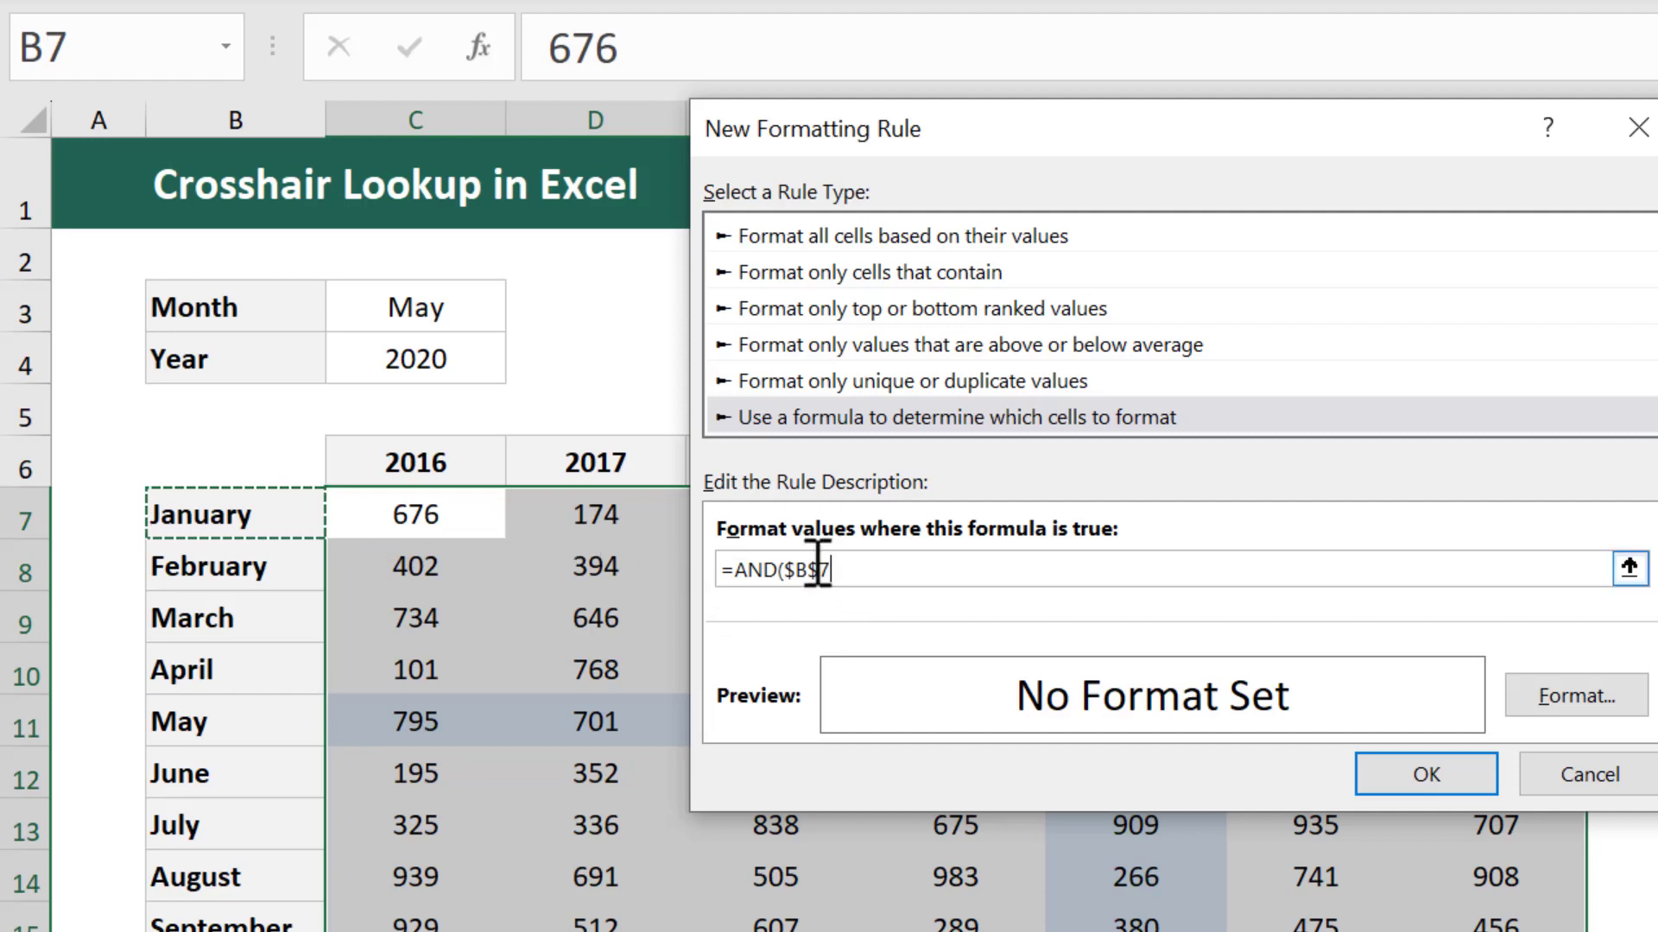
left_click(855, 571)
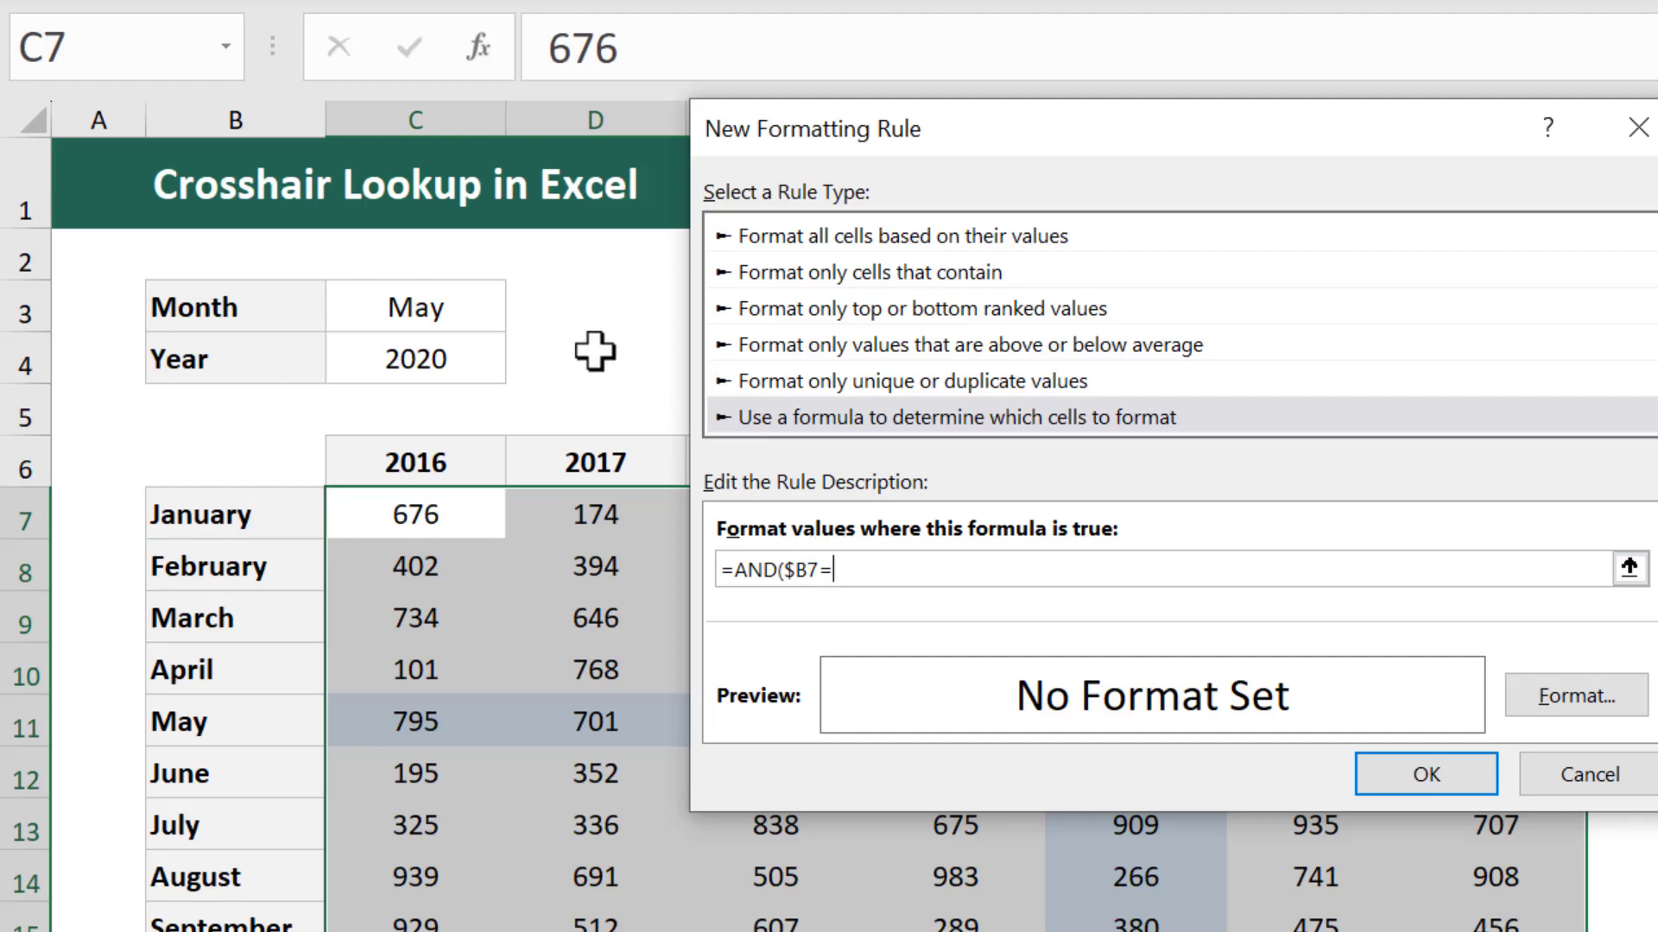
left_click(481, 311)
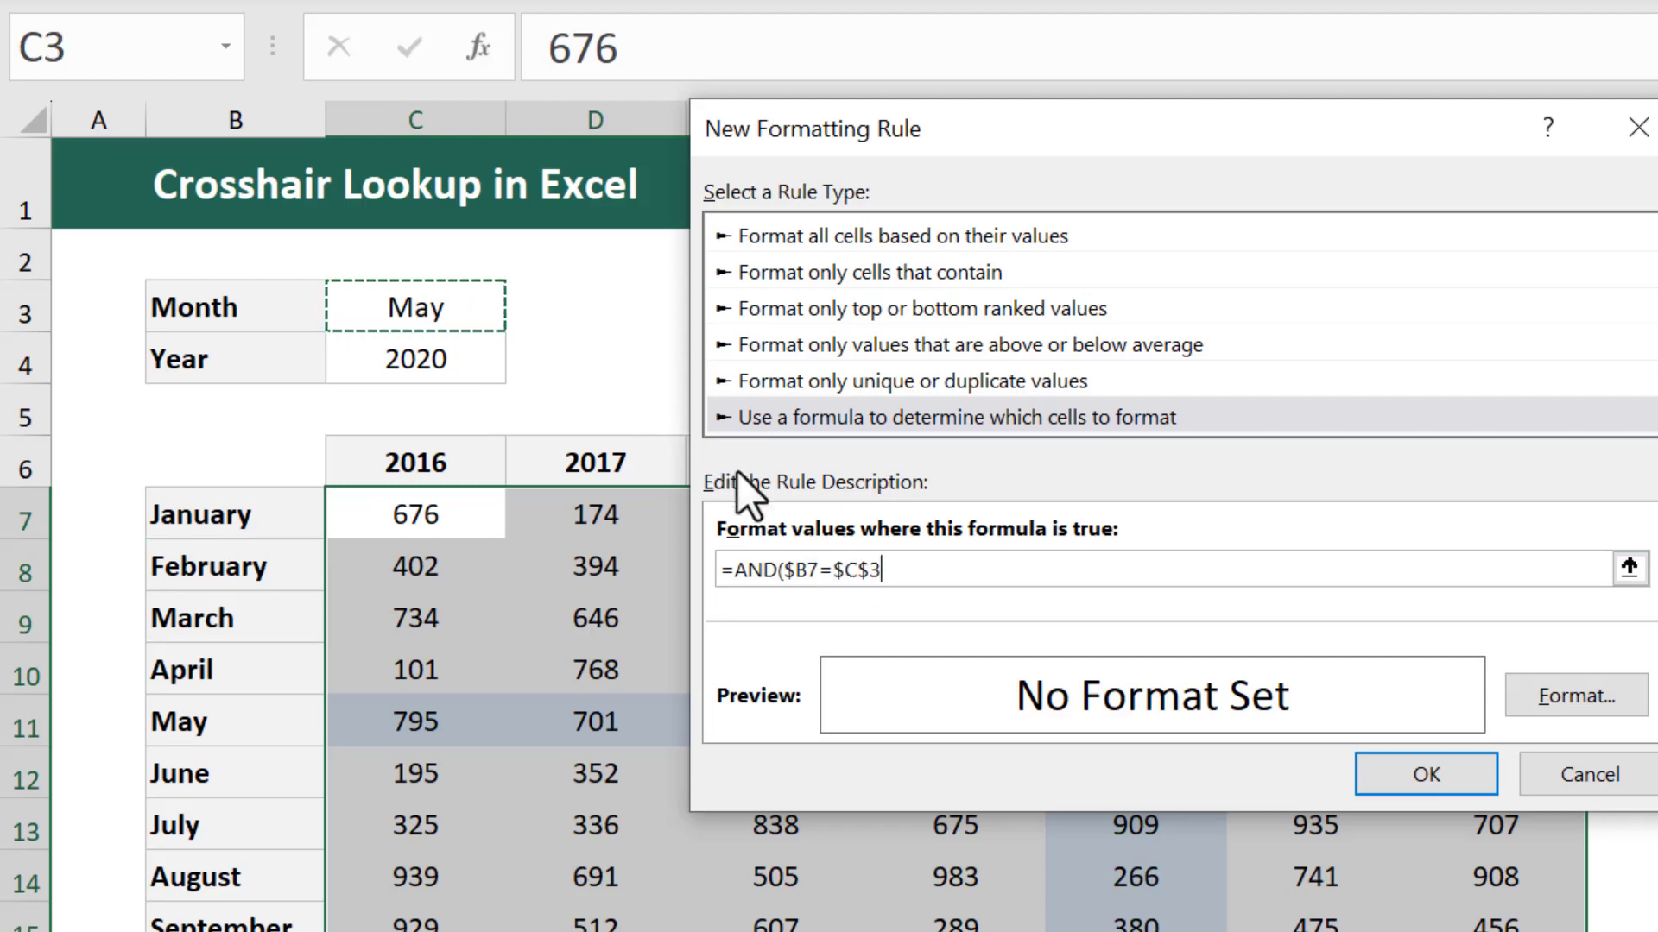
type(",")
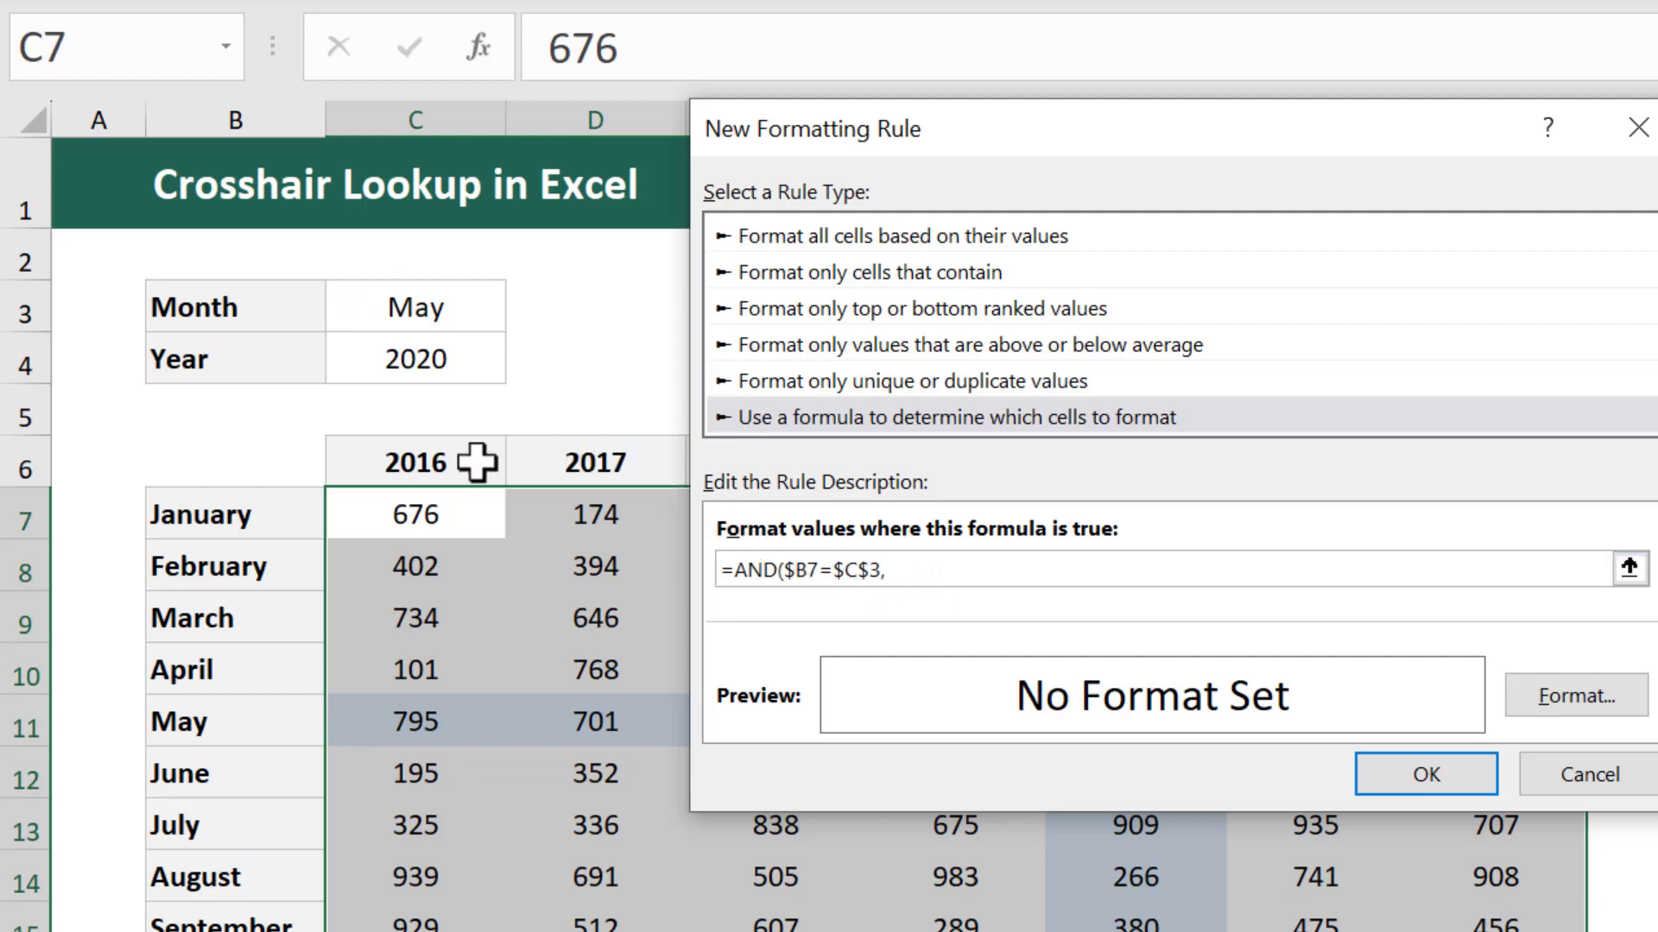
- Add the year condition C$6=$C$4 to complete =AND($B7=$C$3,C$6=$C$4)
left_click(477, 463)
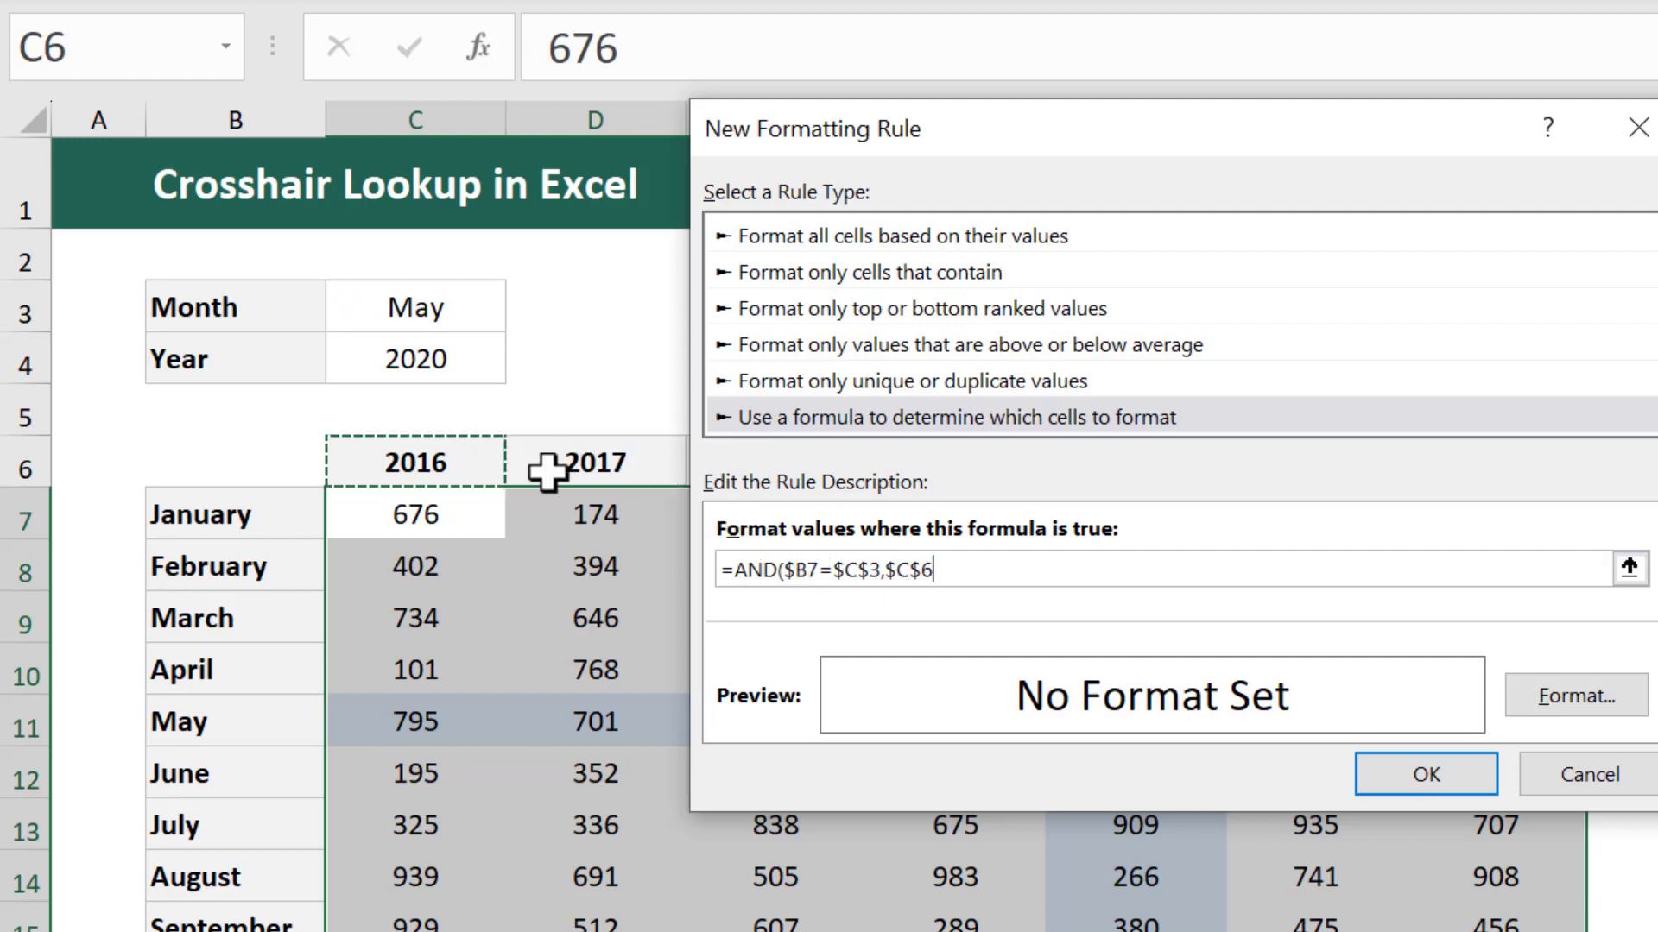
left_click(903, 568)
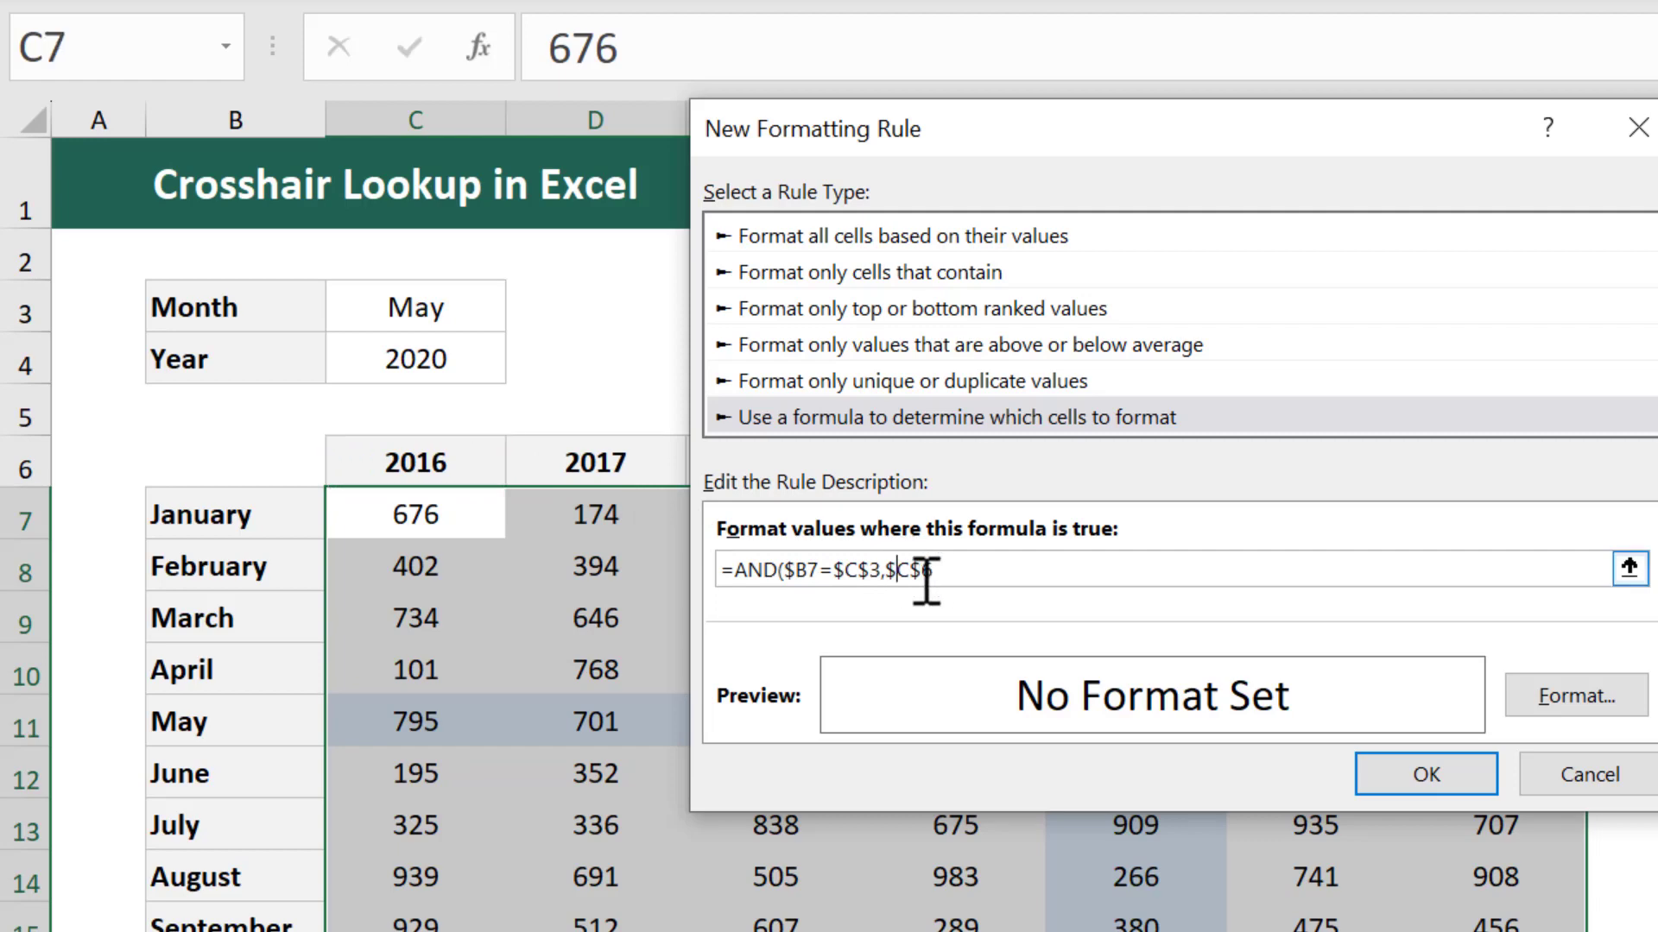
key("BackSpace")
left_click(994, 569)
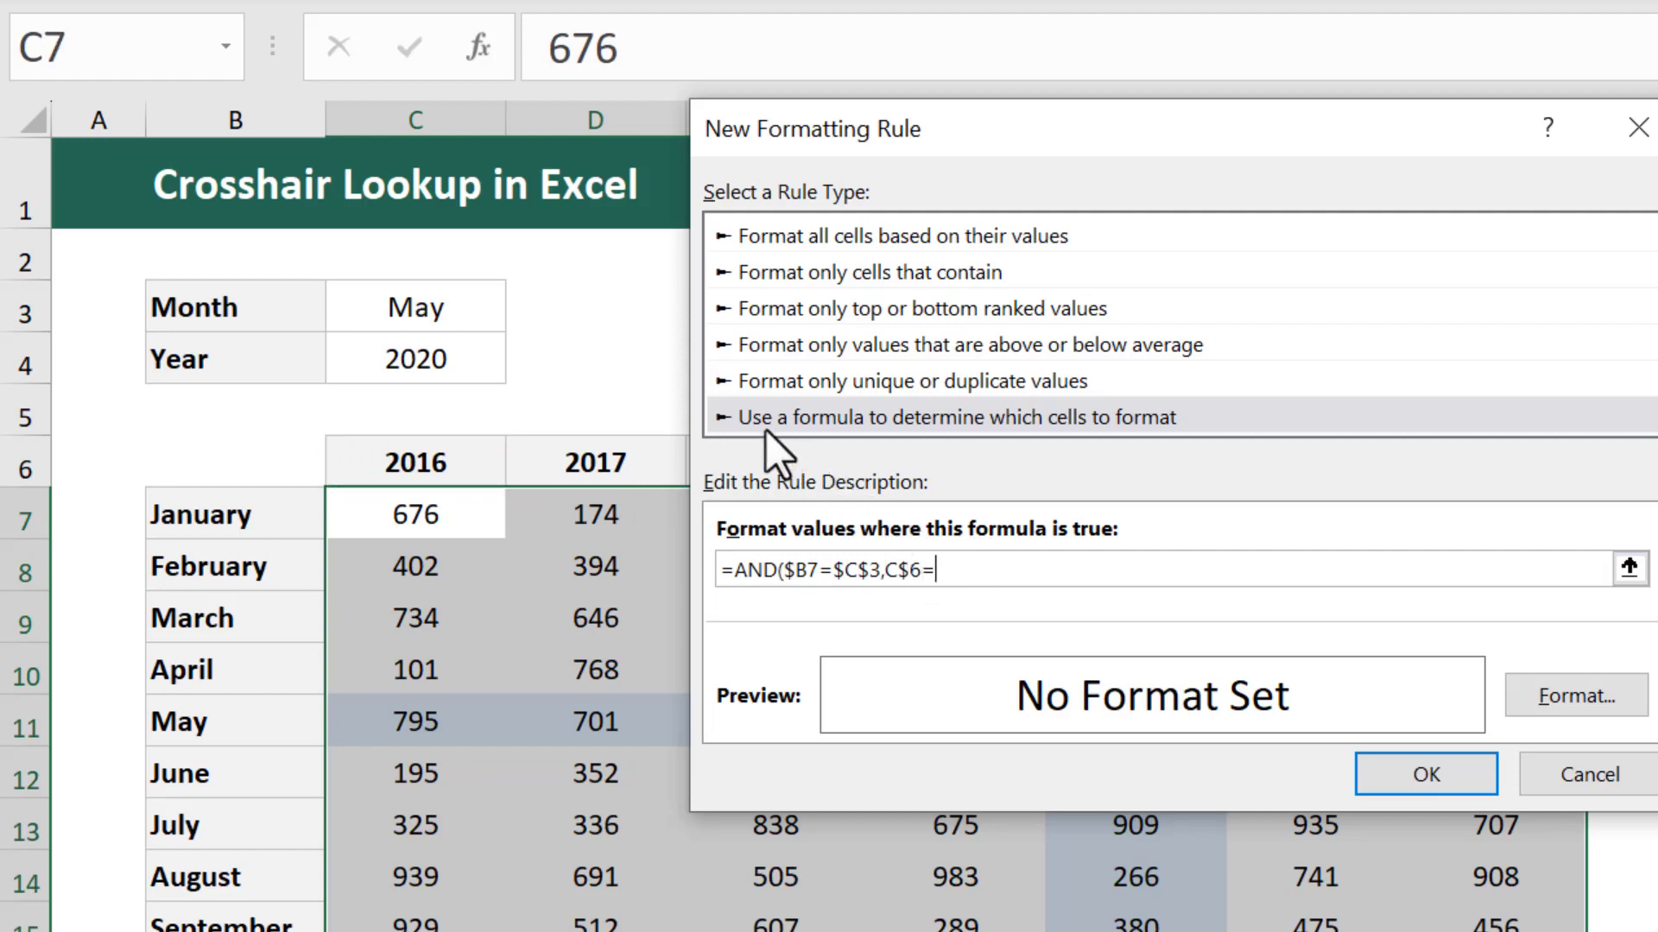
left_click(477, 351)
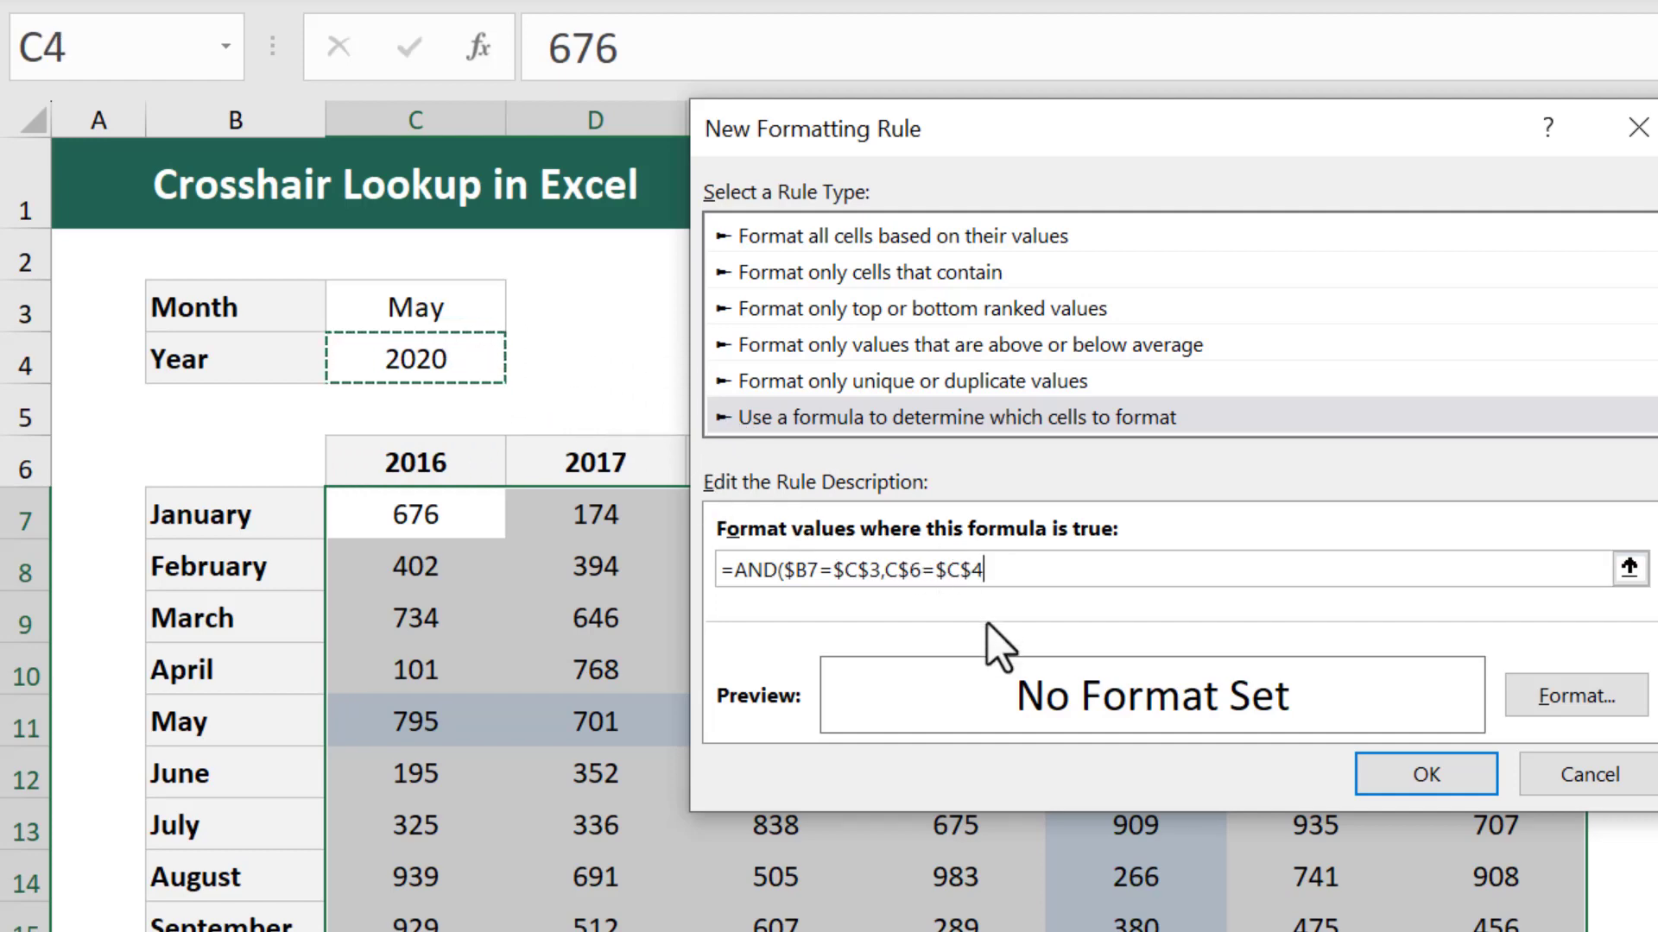
type(")")
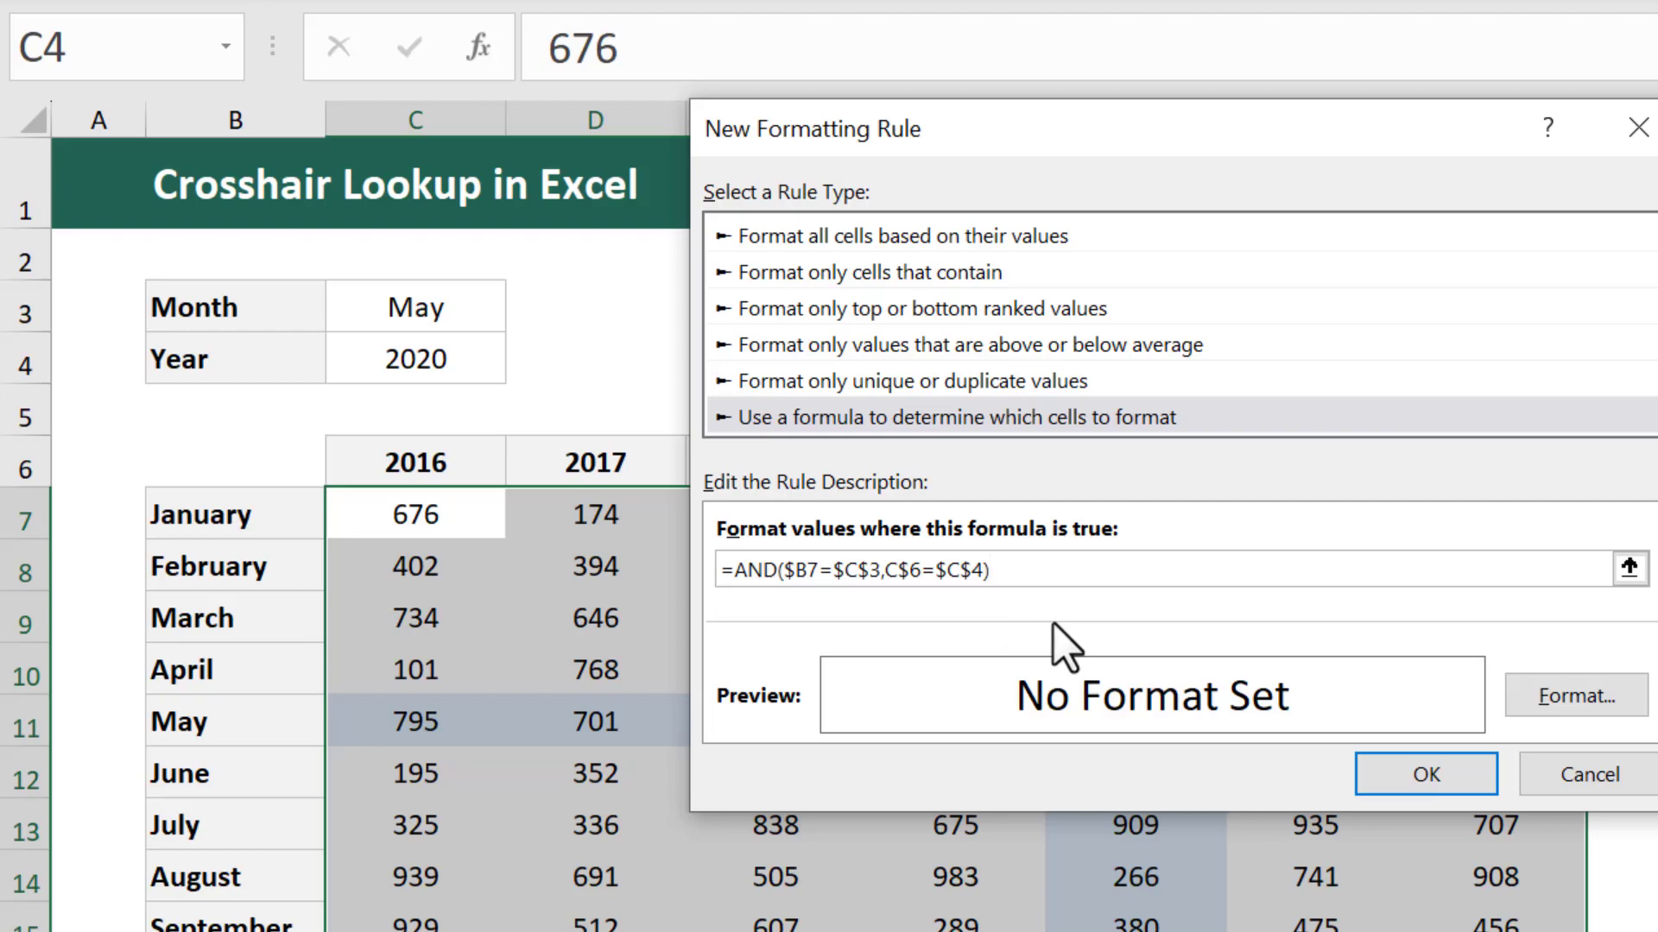
- Format the intersection rule with a dark blue fill and bold white text, and save it
left_click(1563, 697)
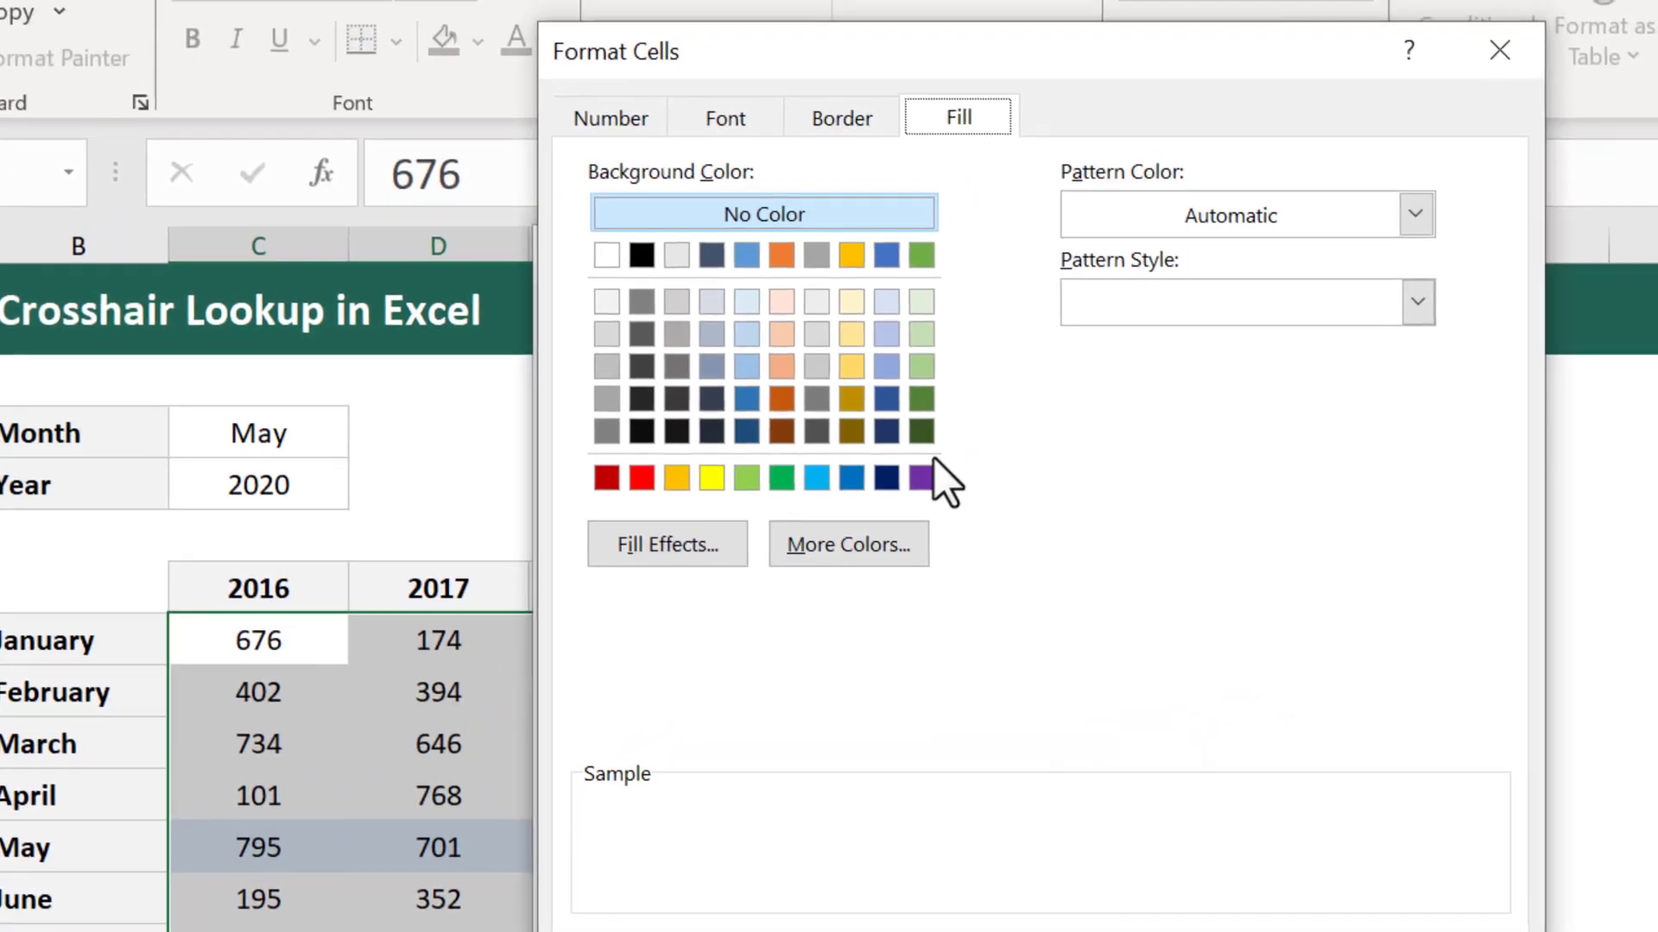
left_click(748, 429)
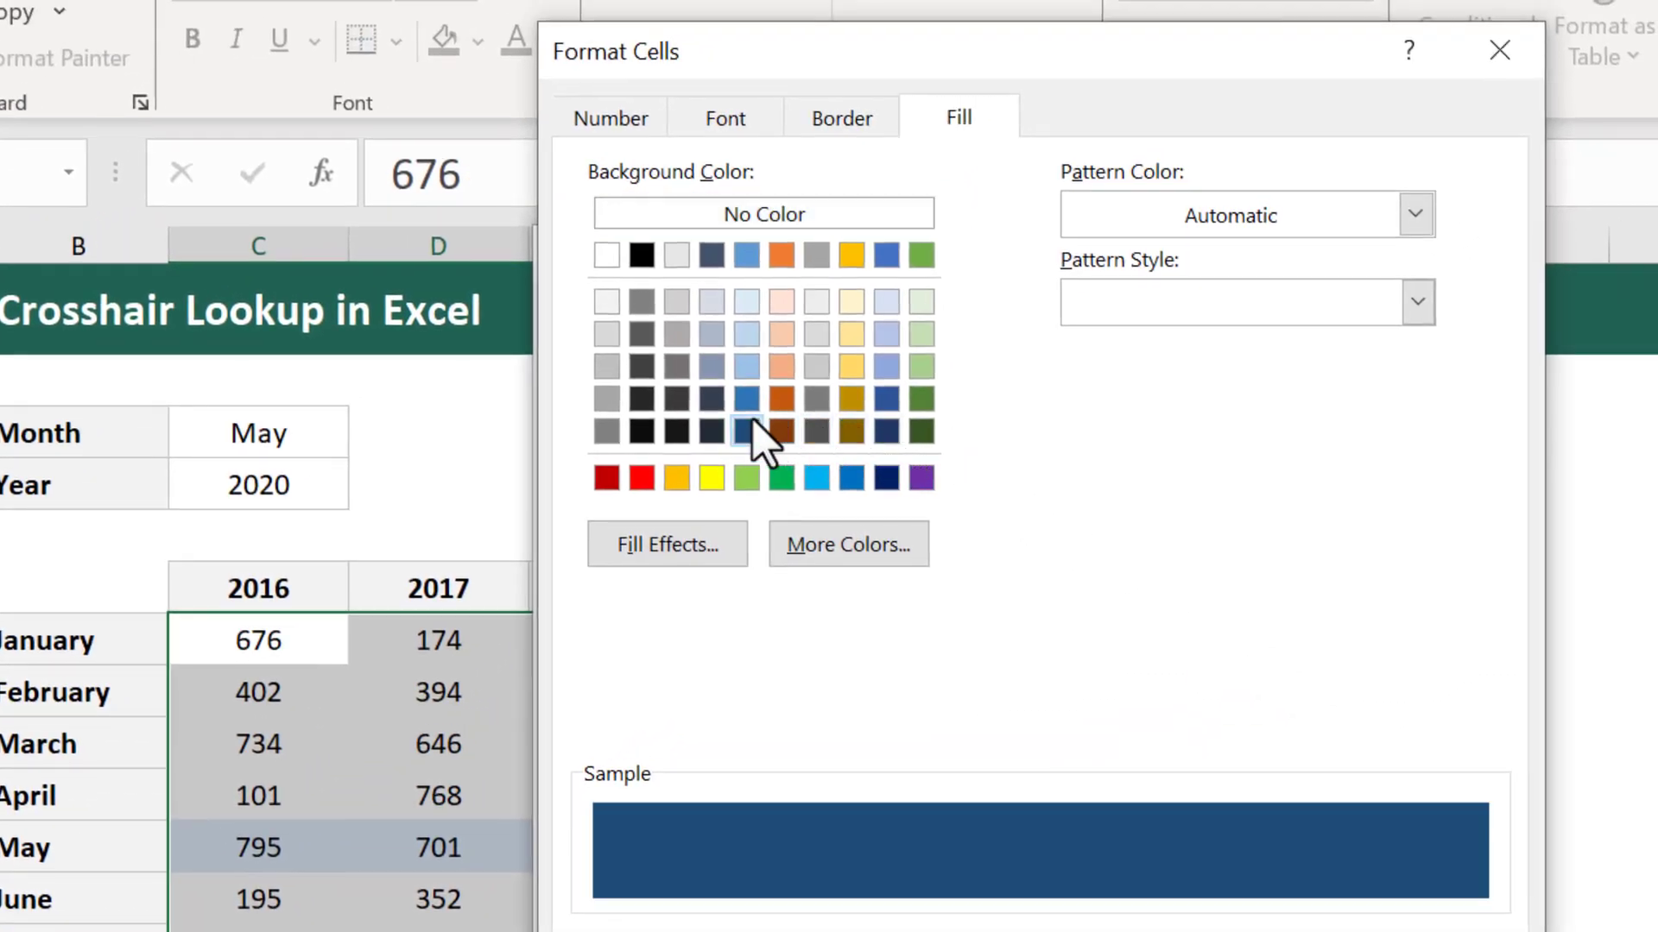
left_click(743, 117)
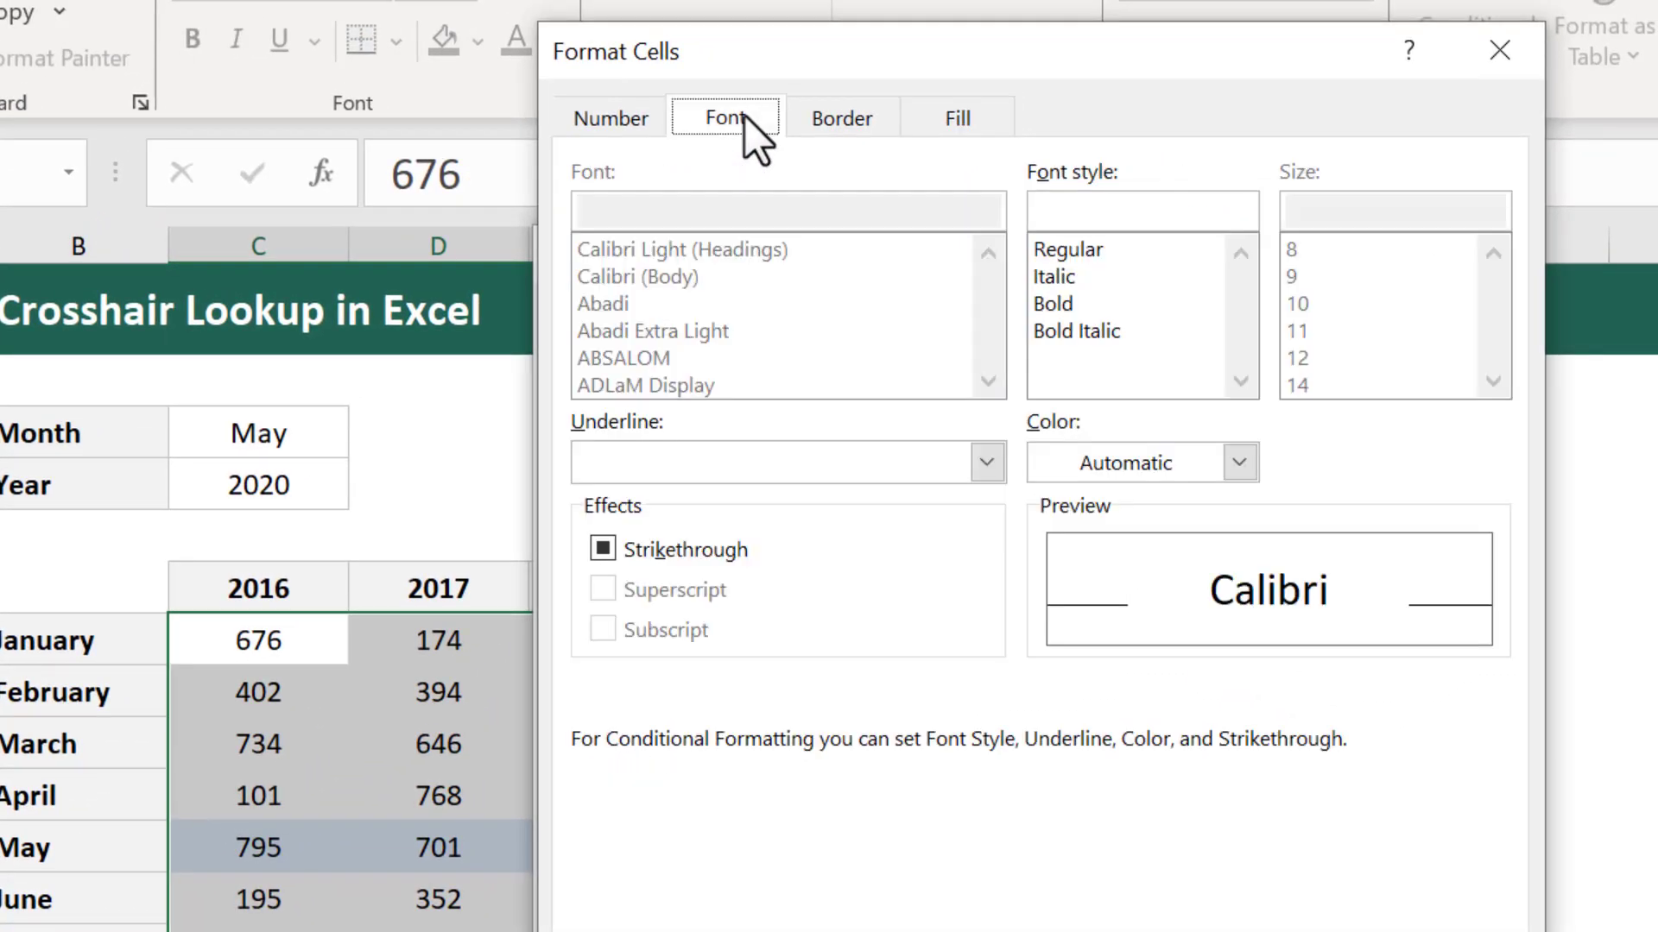
left_click(1043, 305)
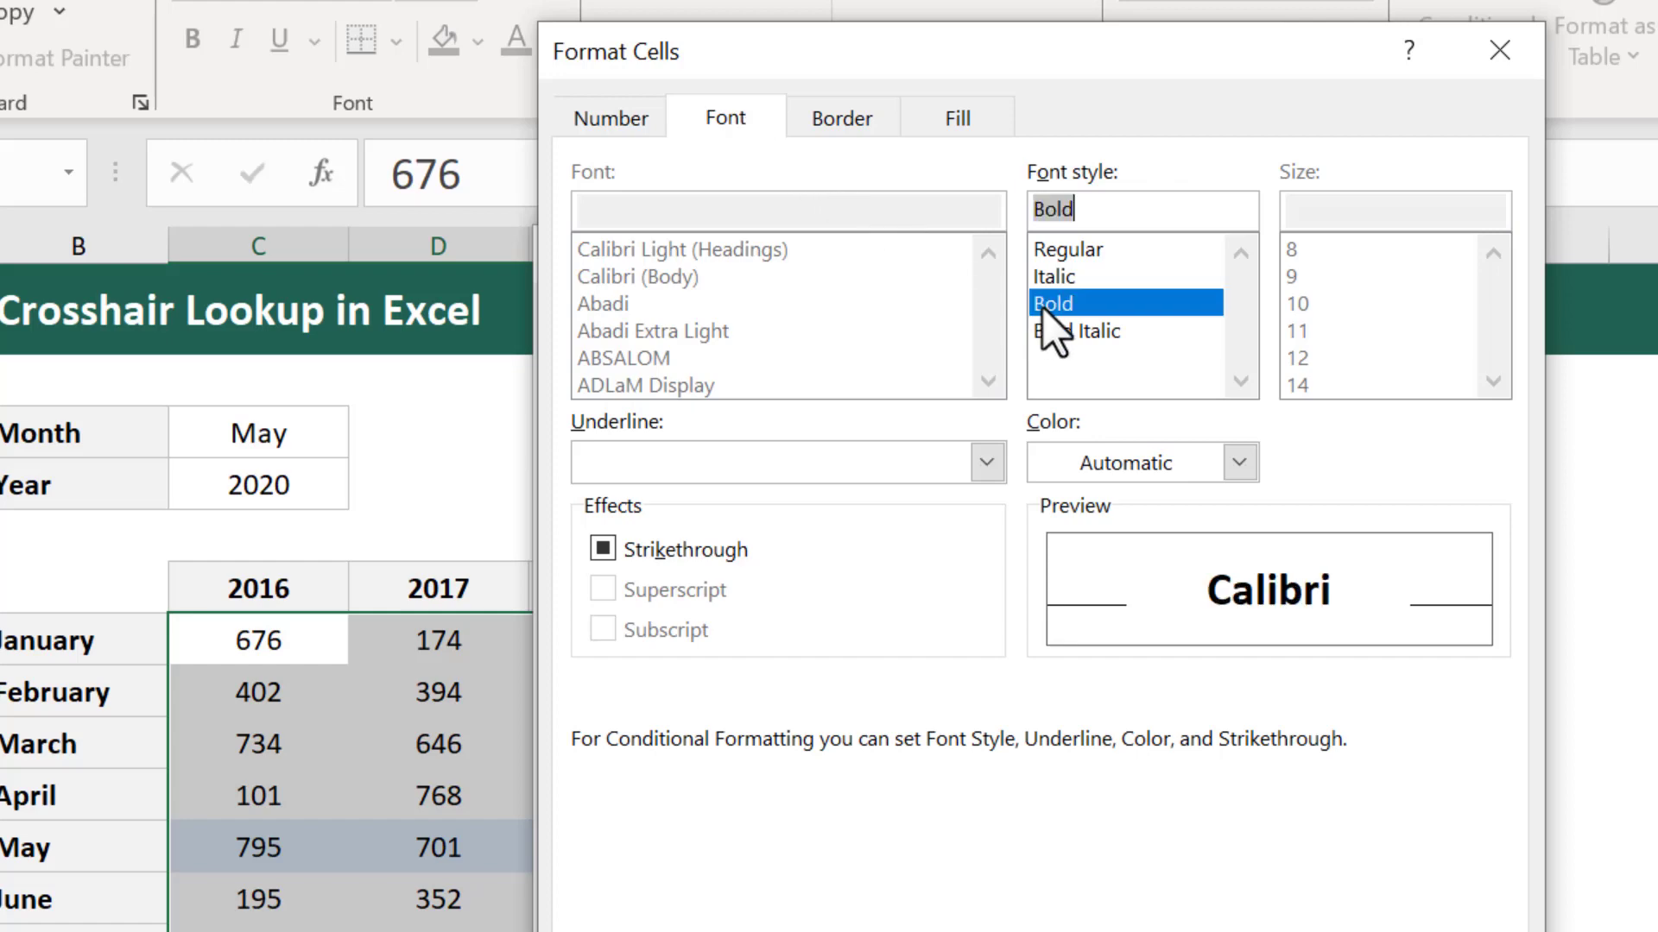
left_click(1132, 450)
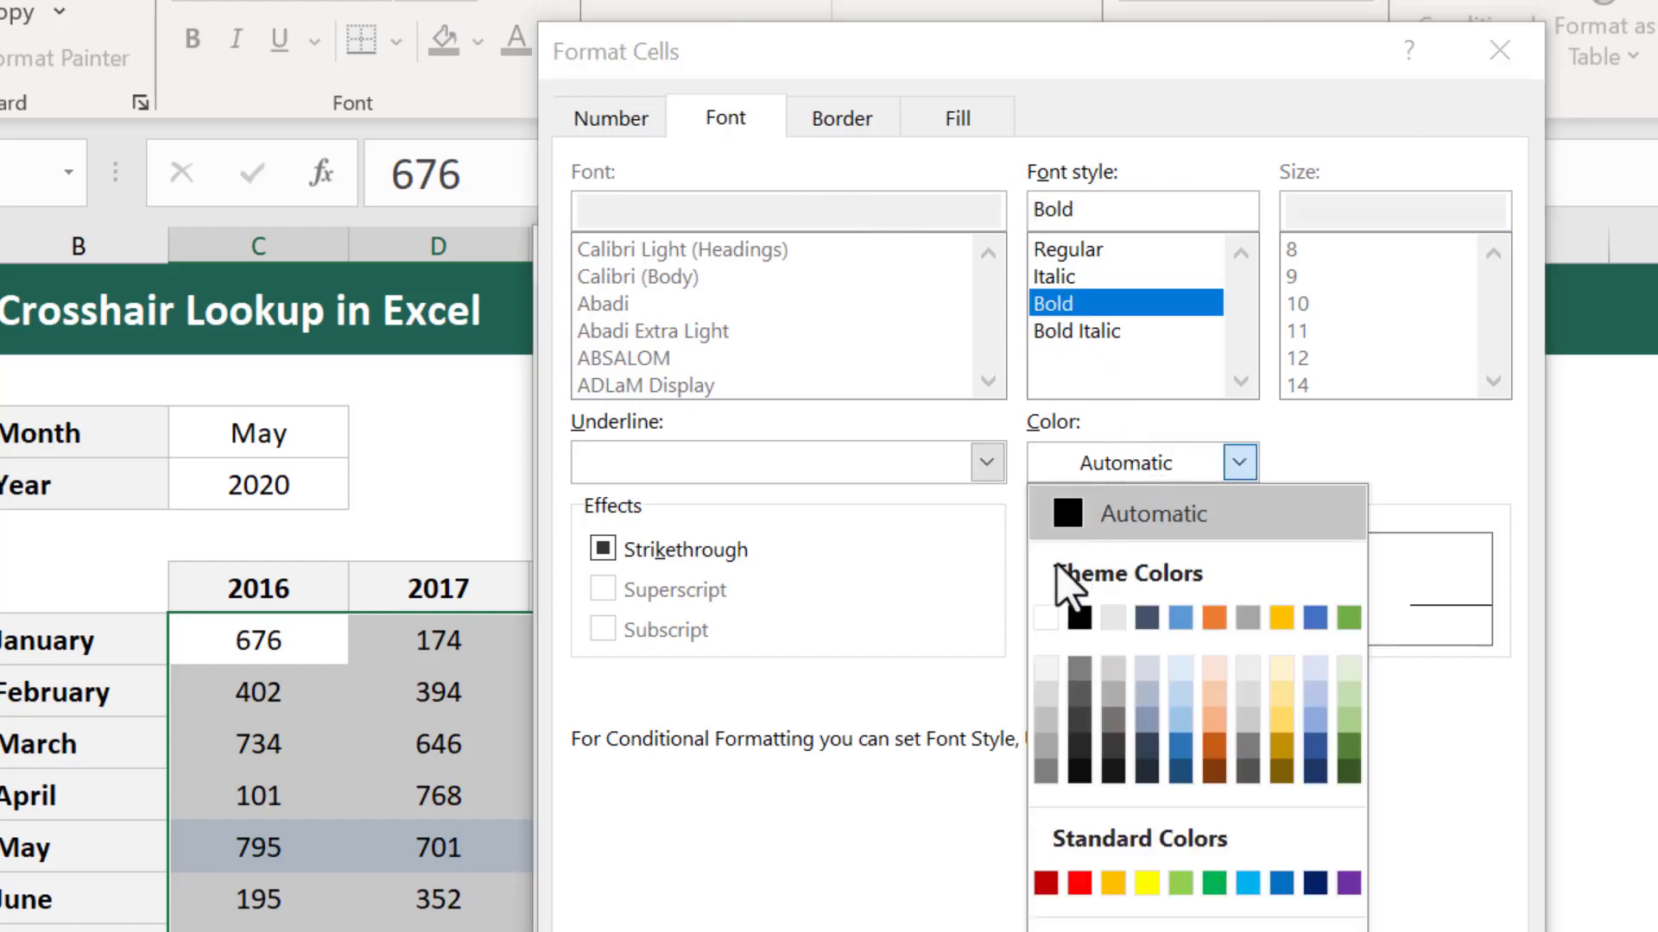
left_click(1046, 617)
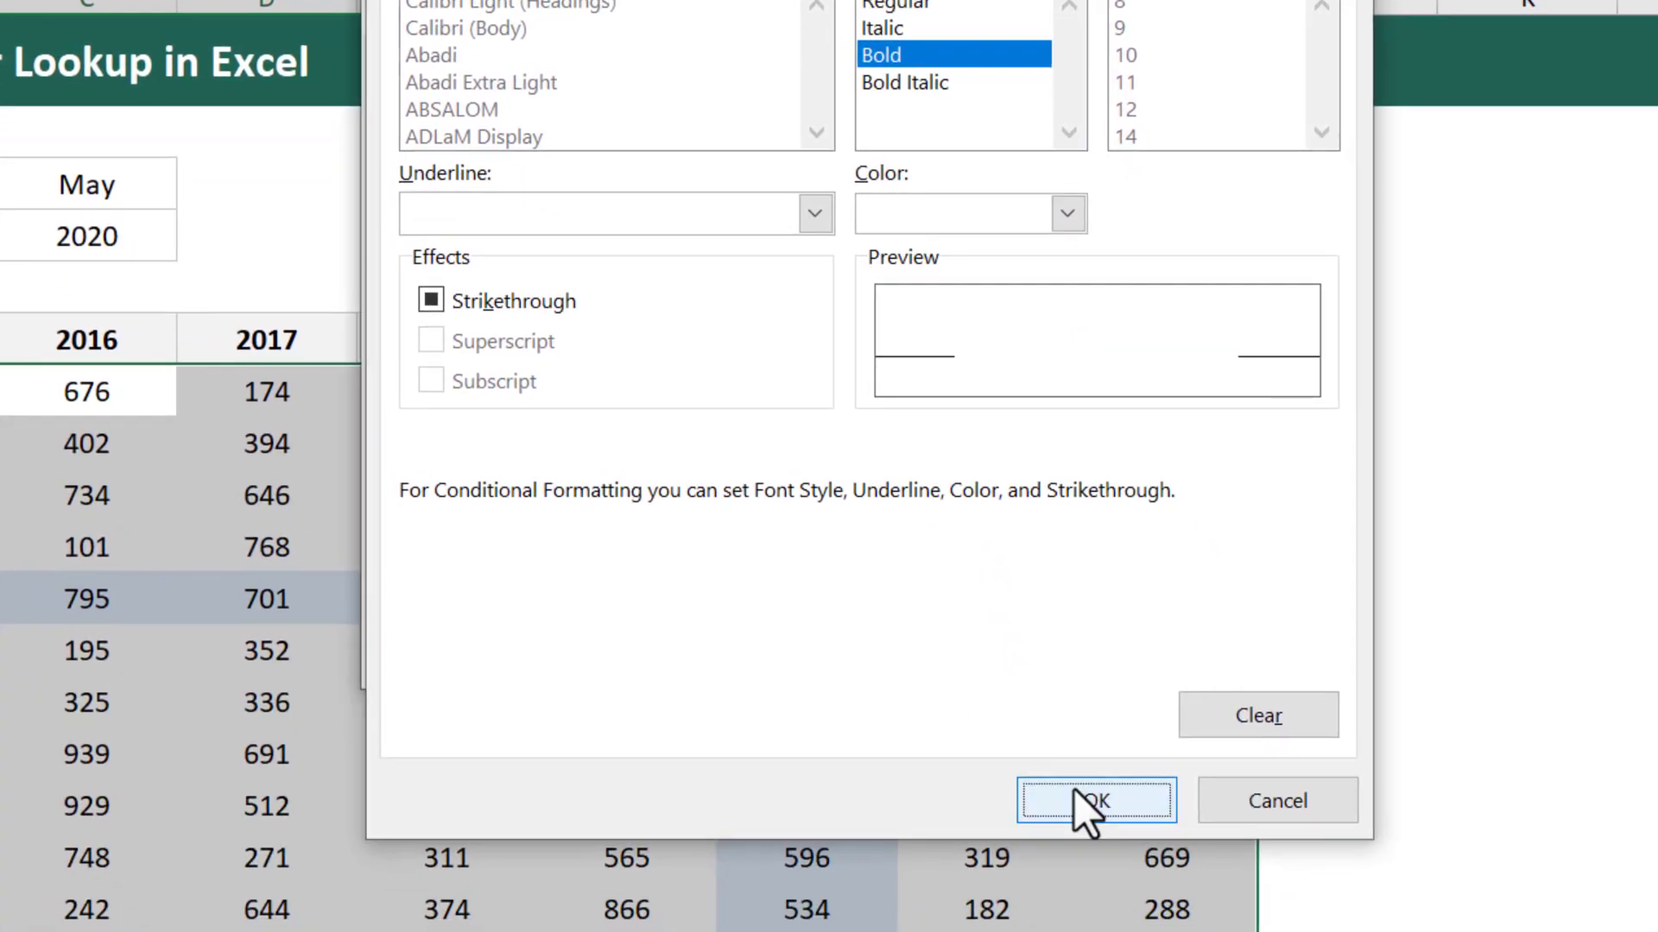
left_click(1080, 805)
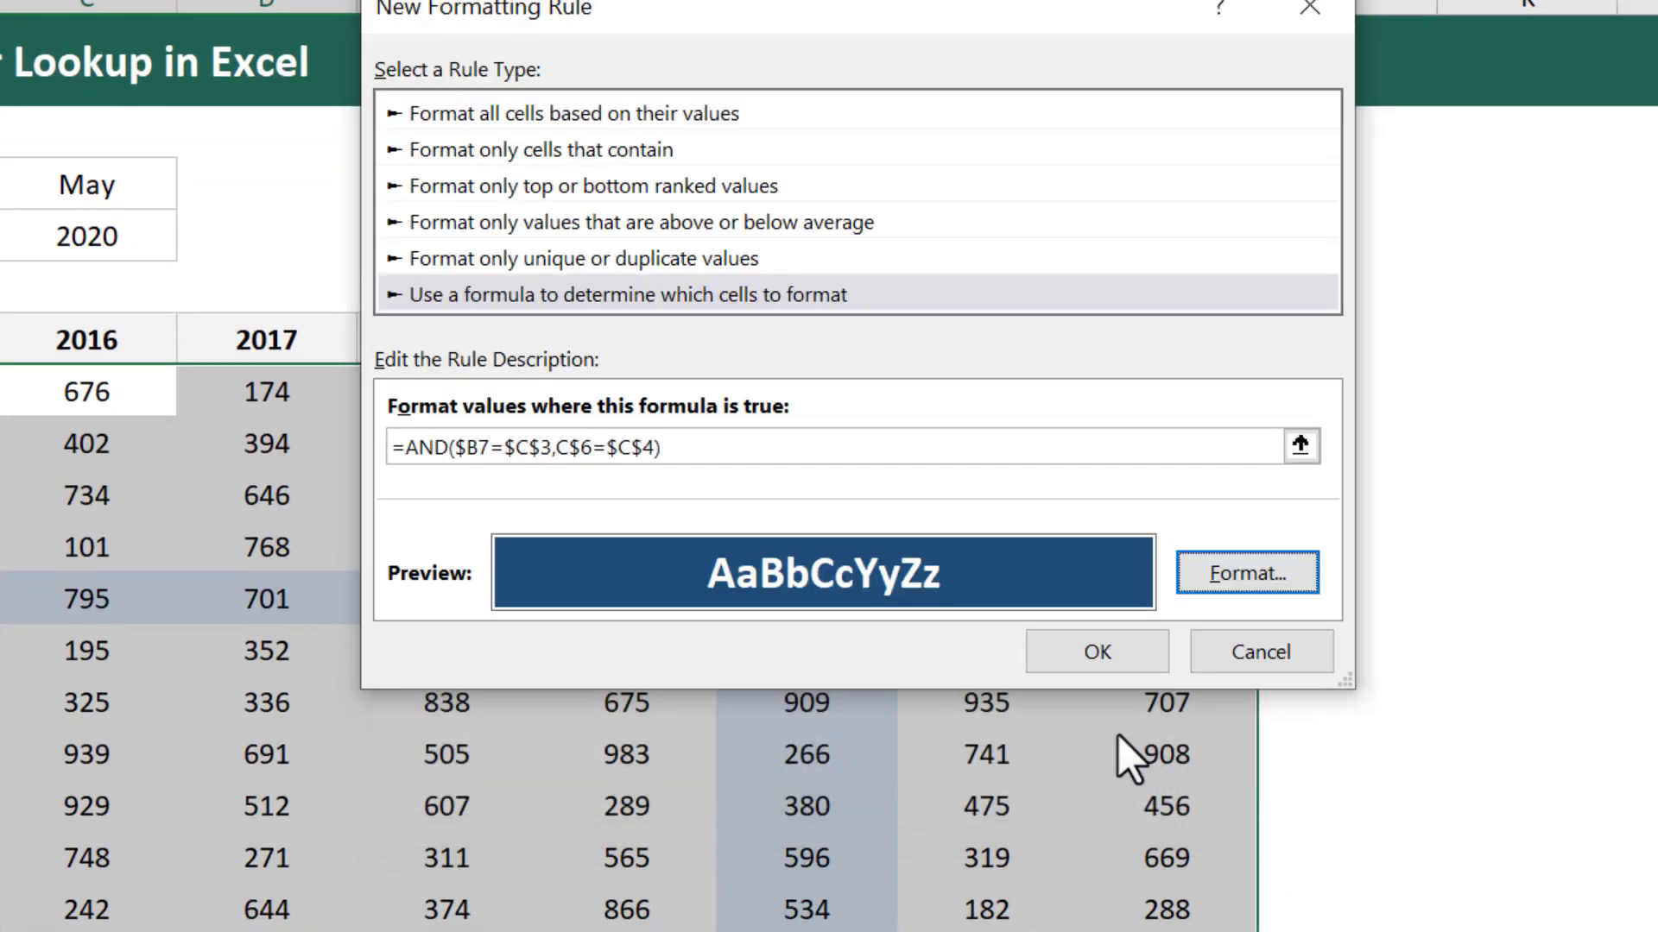
left_click(1148, 660)
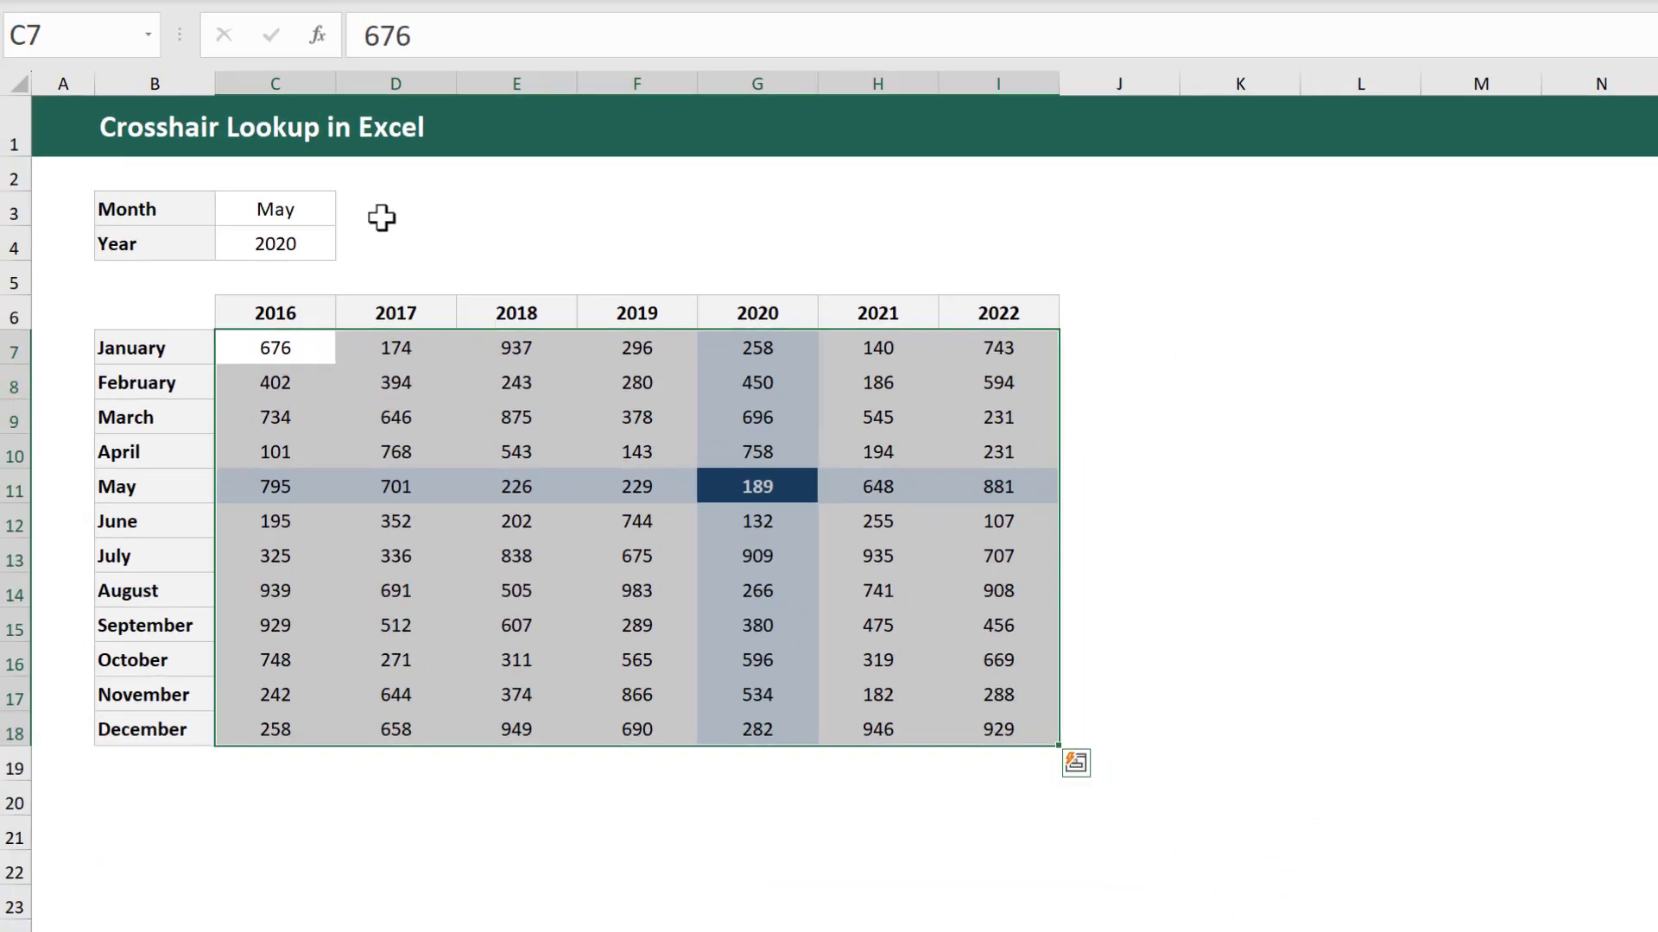
- Set Month to September and try Year 2017, then 2020
left_click(214, 192)
left_click(251, 201)
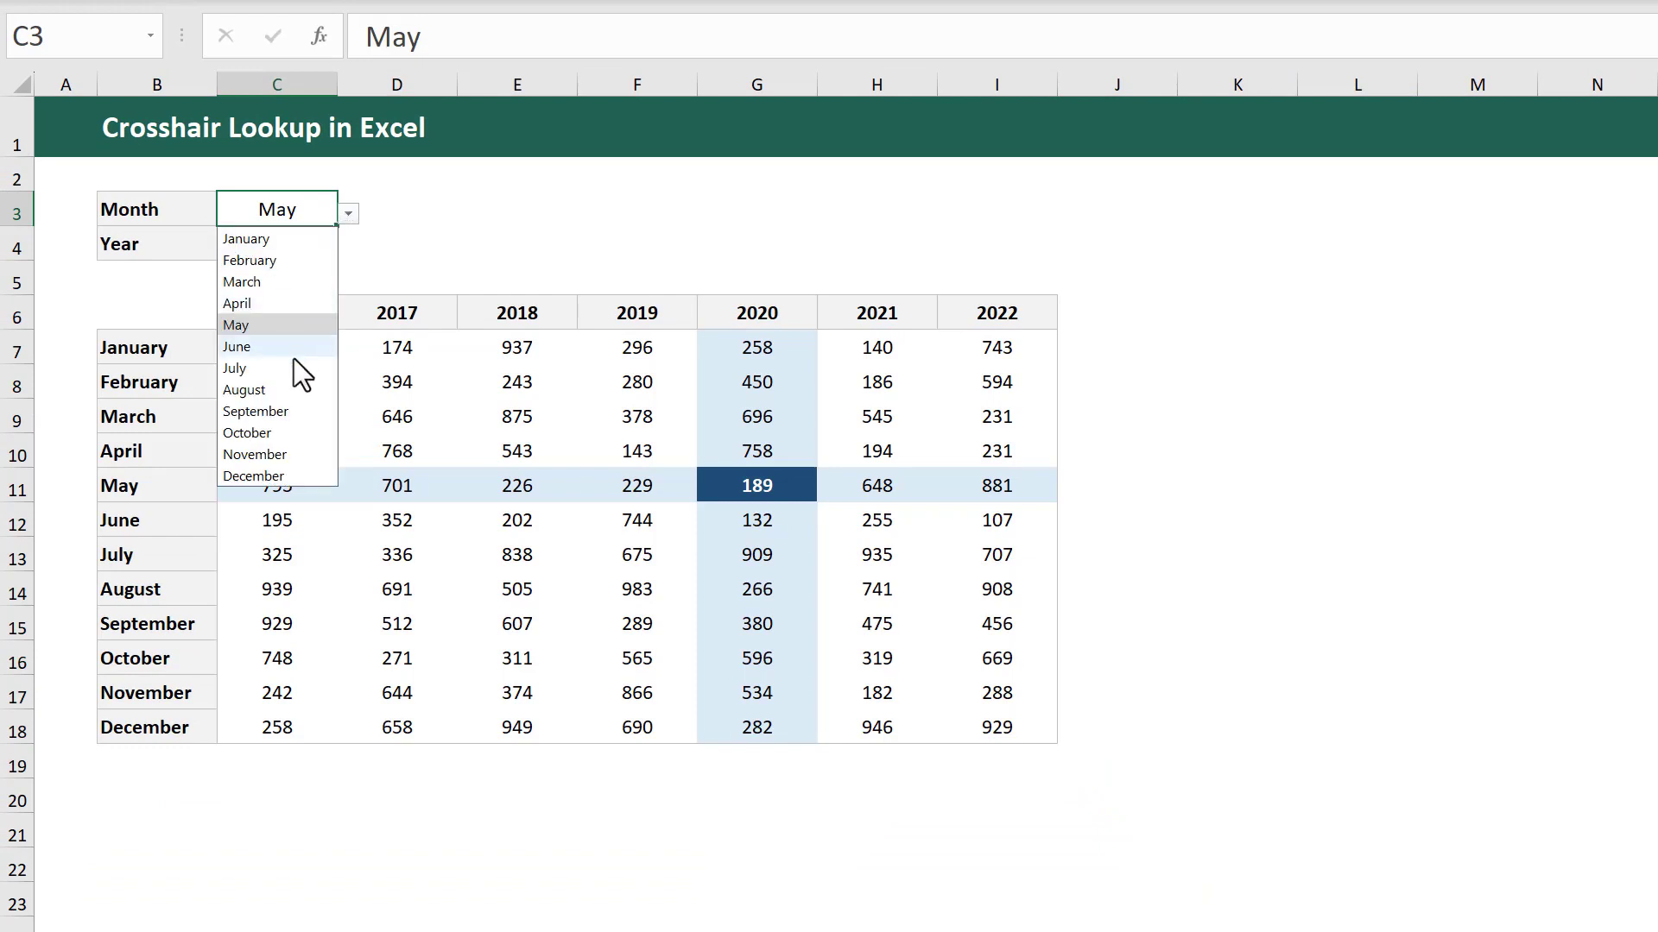
left_click(289, 411)
left_click(317, 246)
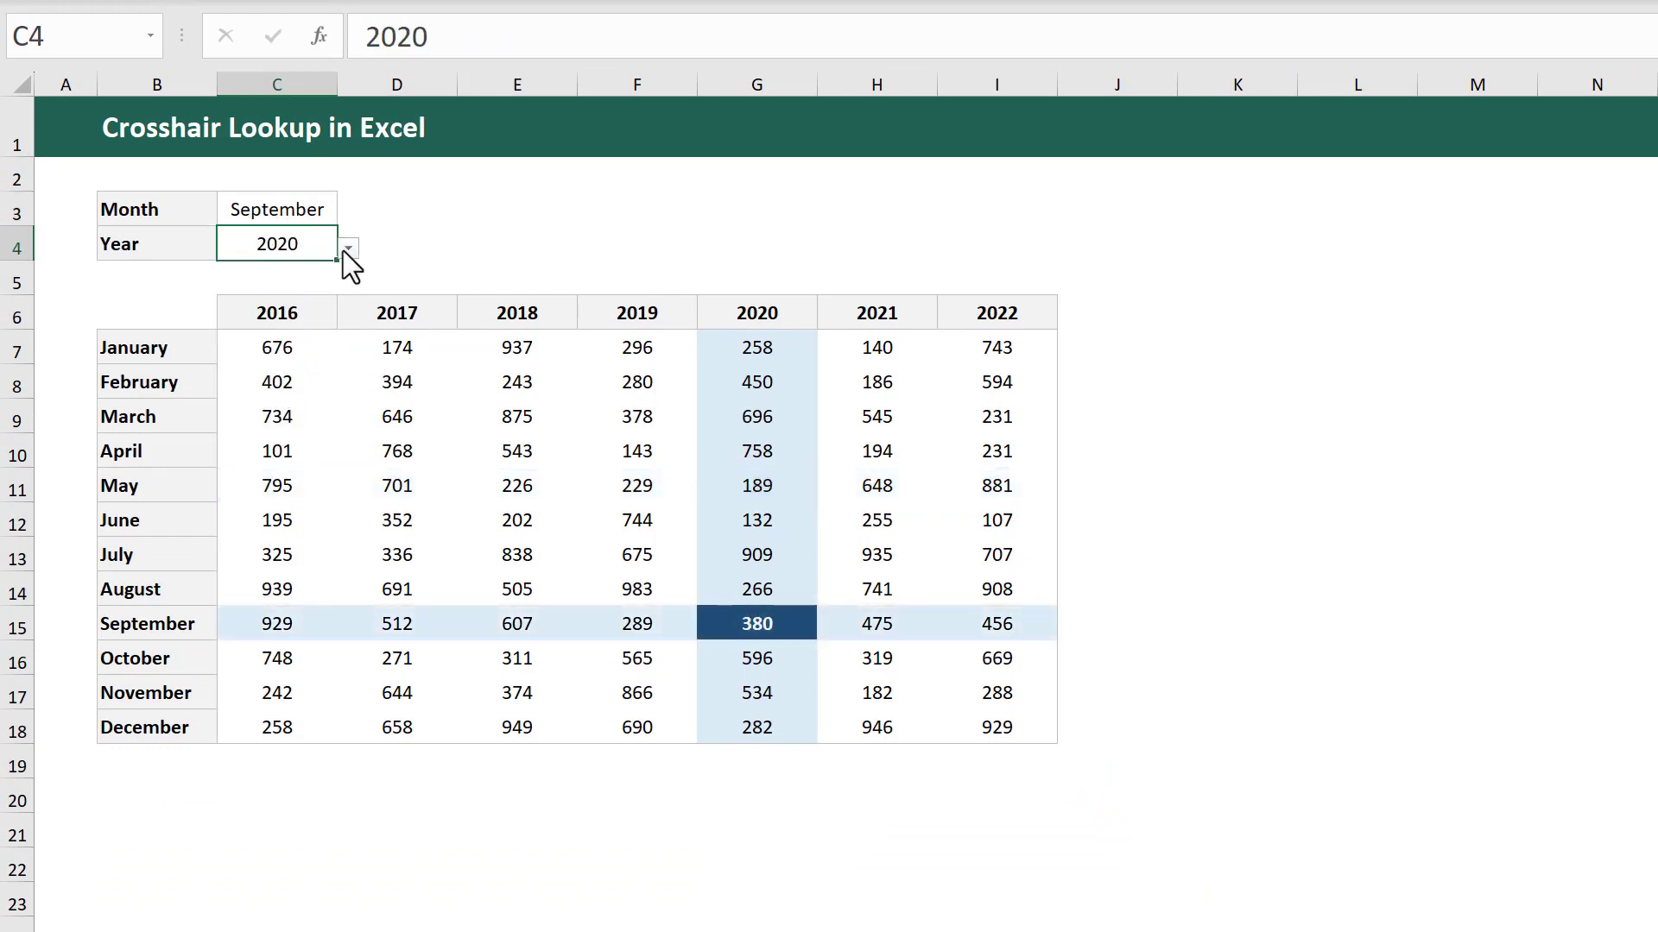
left_click(348, 249)
left_click(319, 292)
left_click(347, 250)
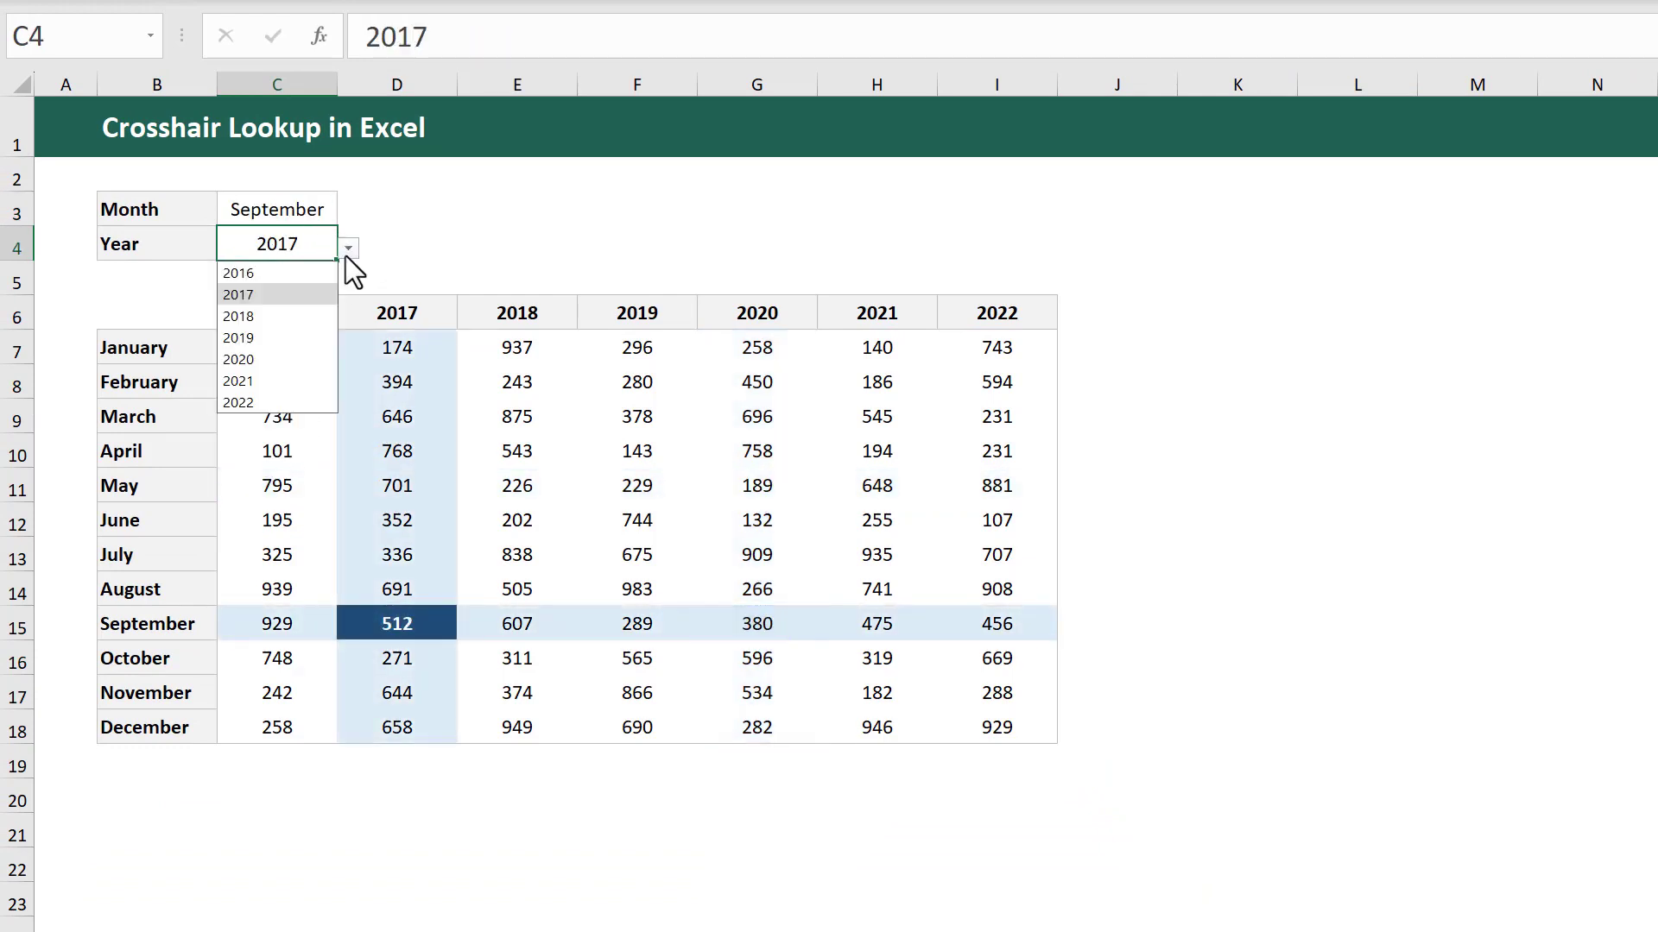
left_click(304, 355)
- Change the selection to May 2017 to check the crosshair moves
left_click(325, 211)
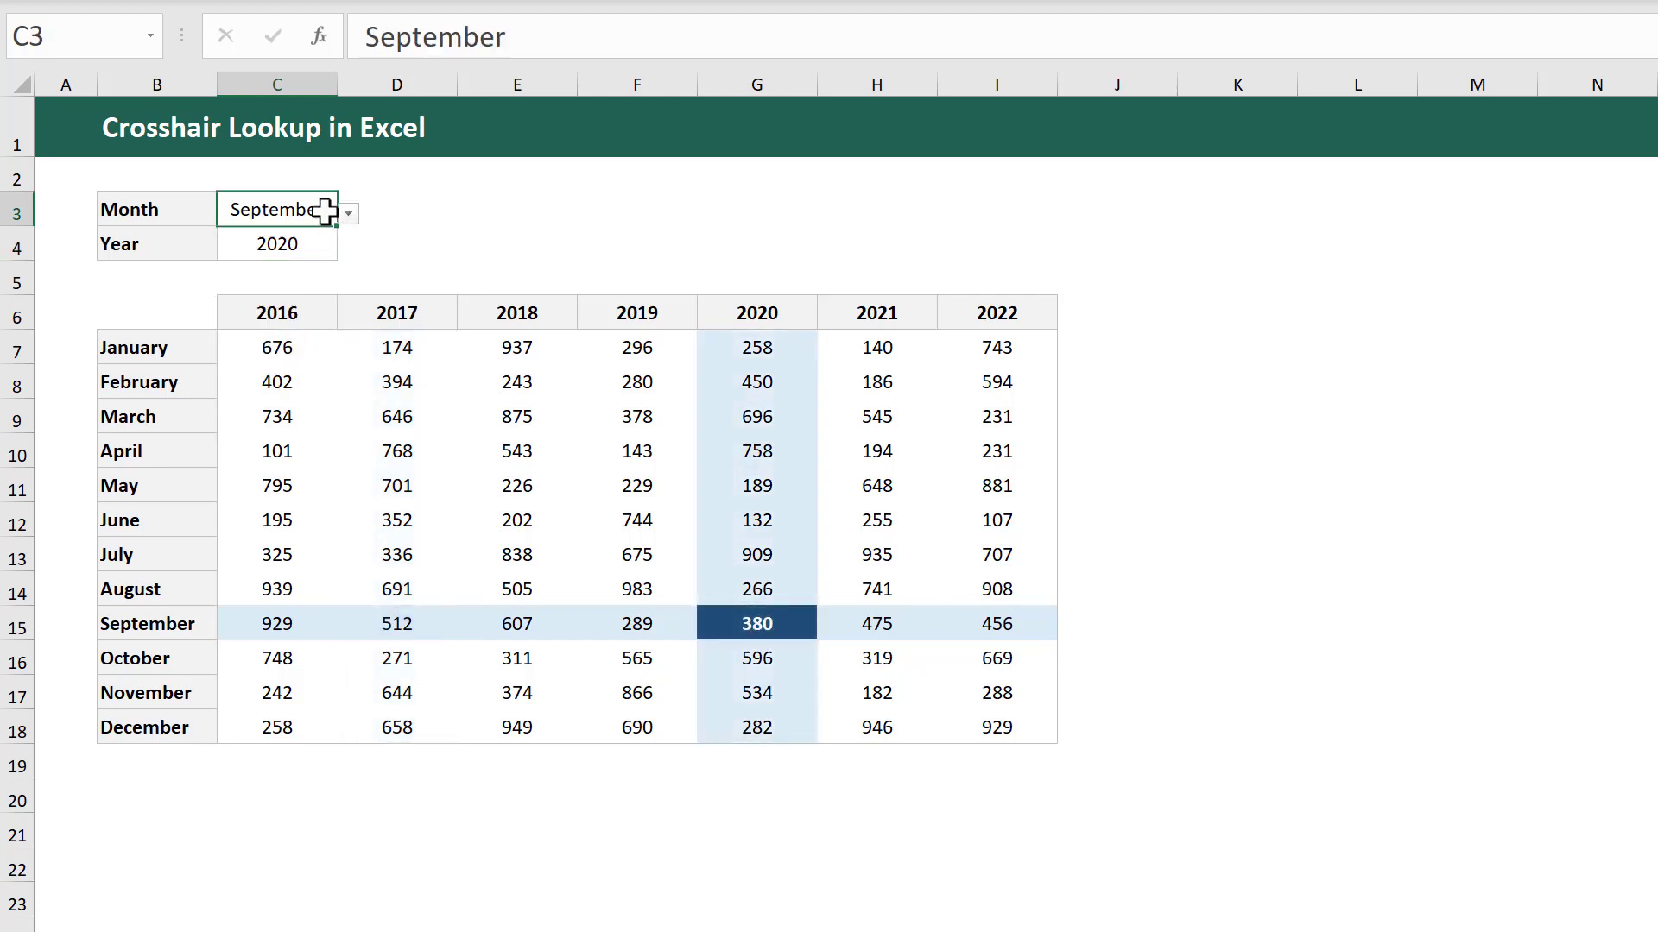
left_click(348, 213)
left_click(309, 320)
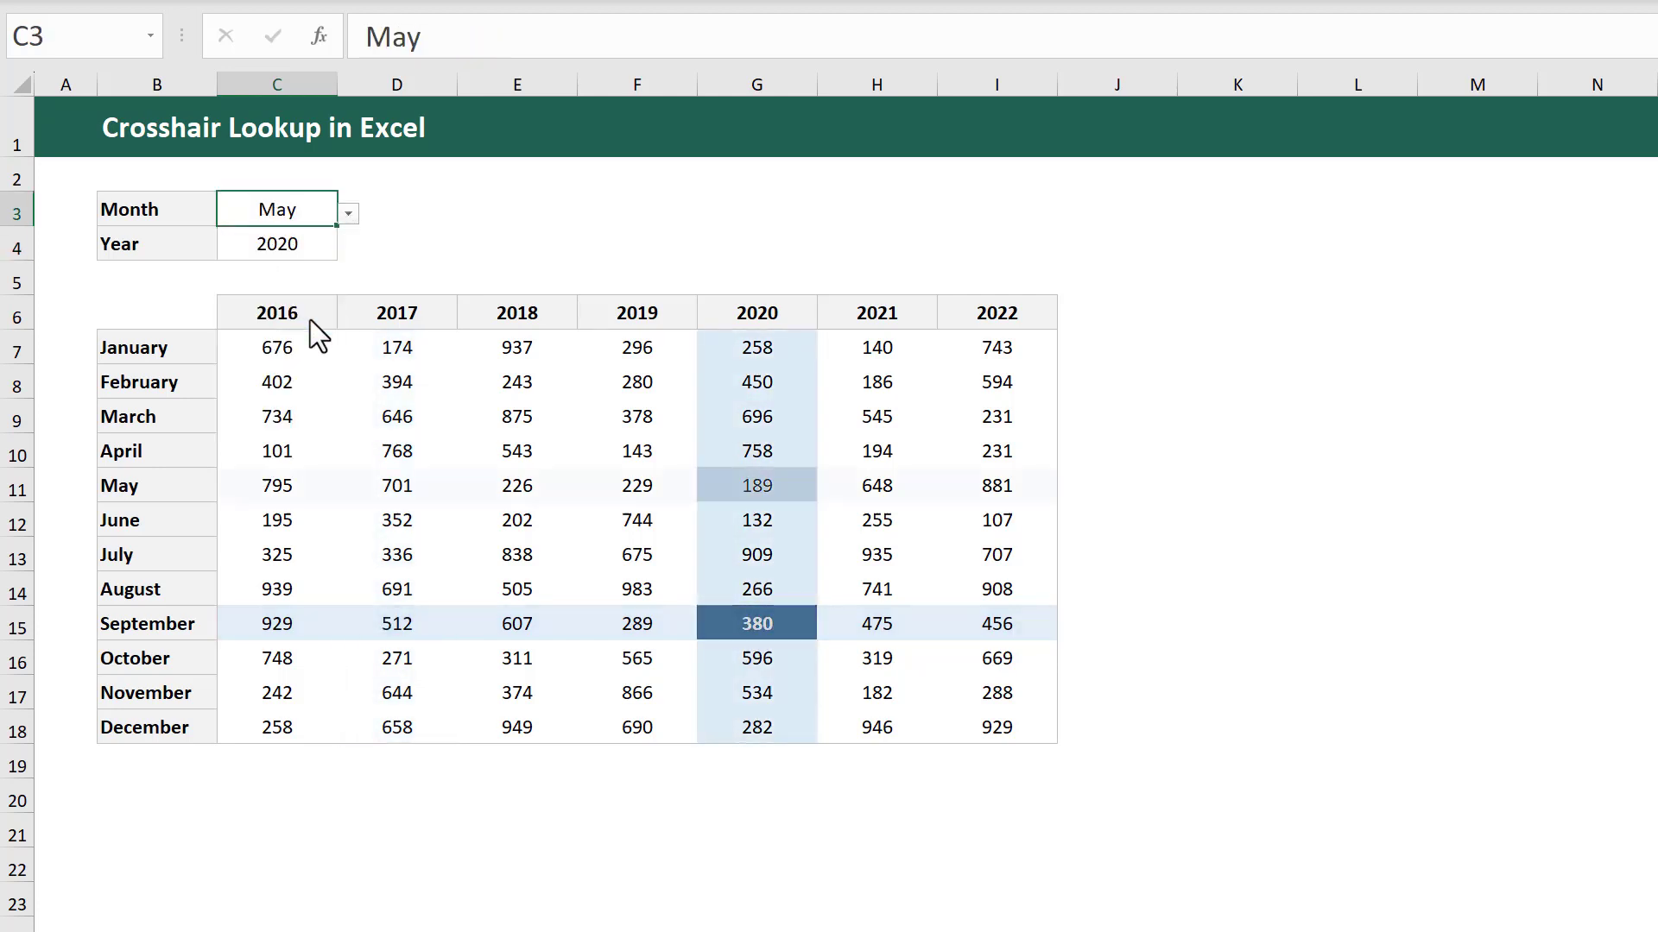
left_click(318, 249)
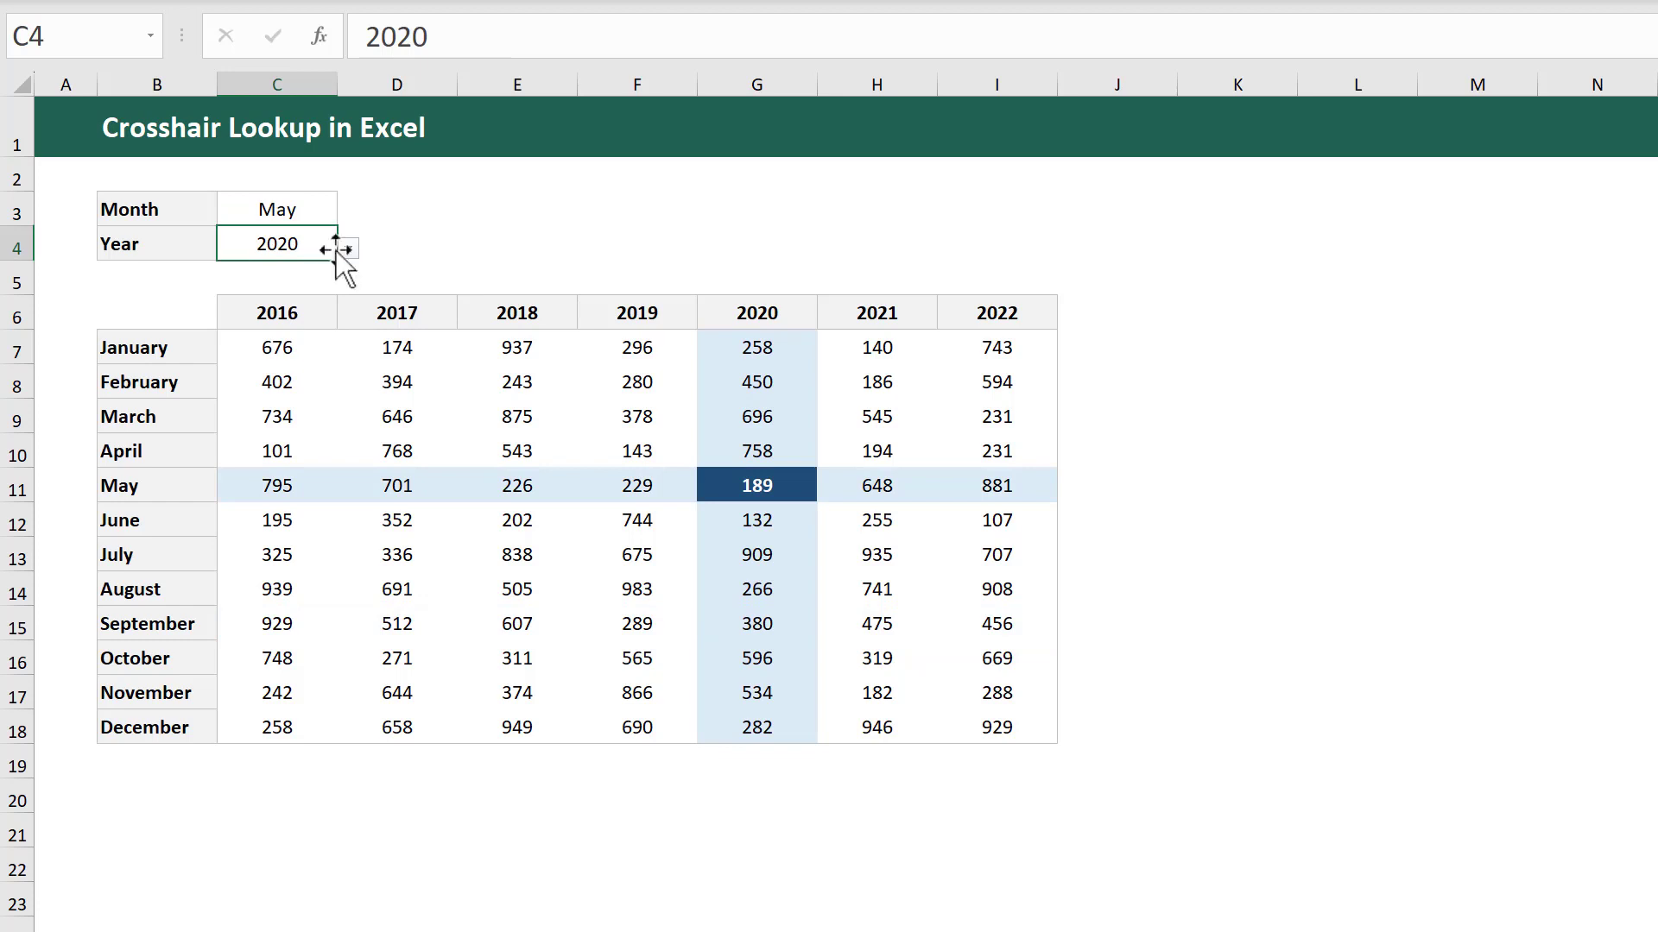
left_click(348, 248)
left_click(324, 292)
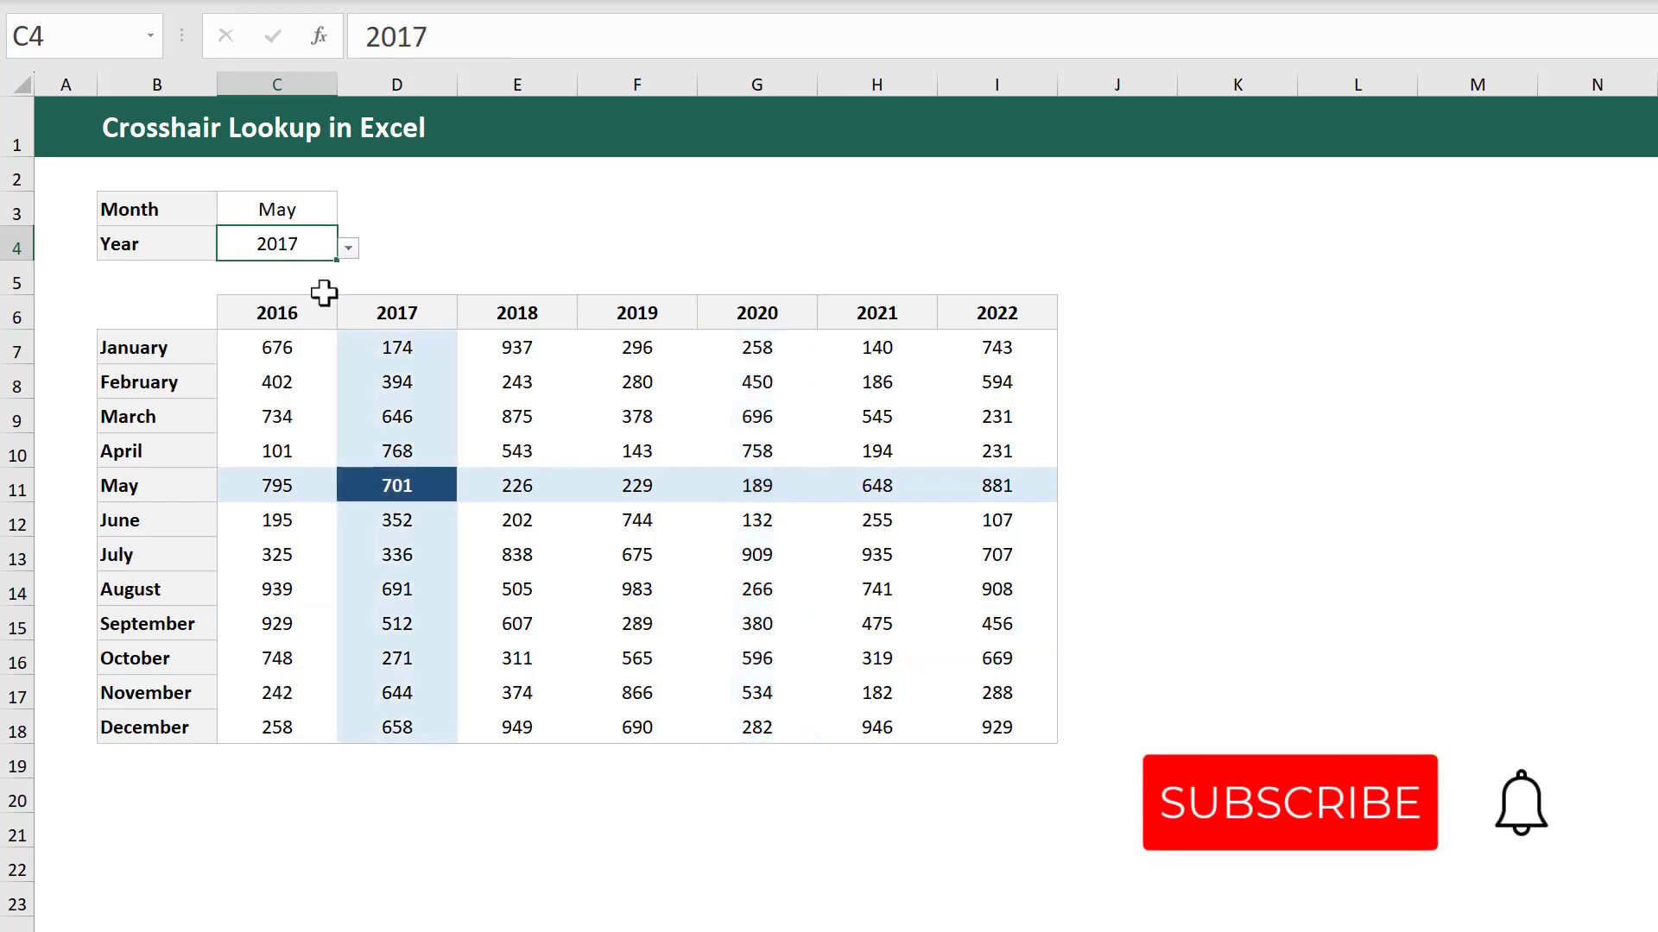
- Finish on October 2021 so the crosshair meets at 319
left_click(324, 216)
left_click(347, 215)
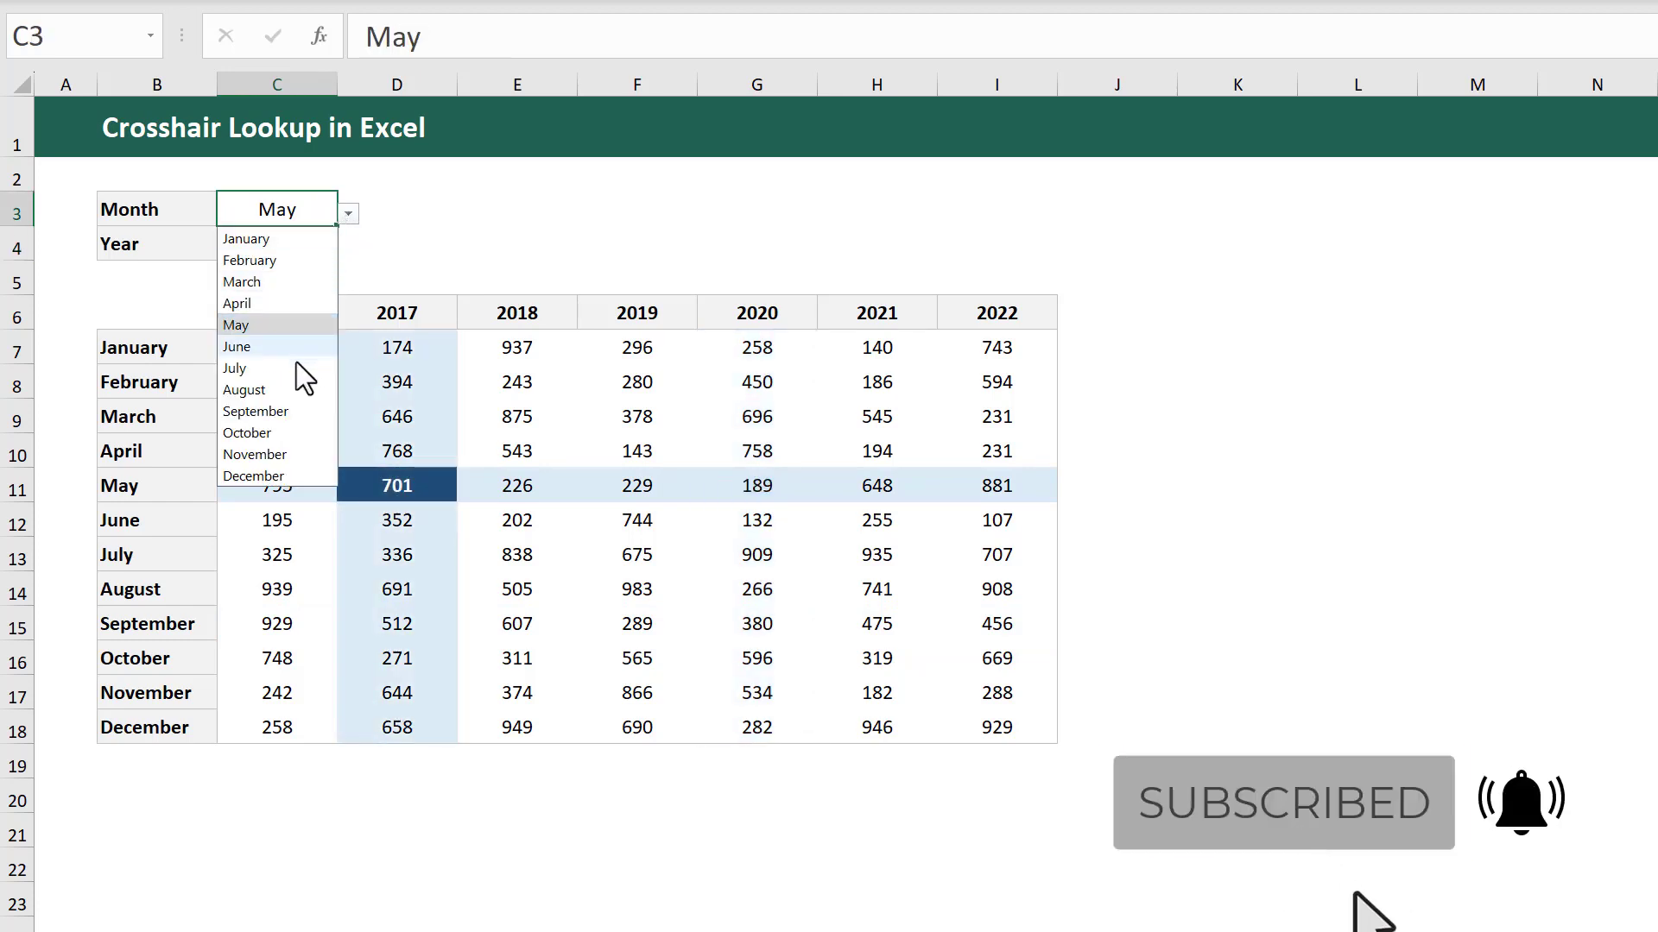
left_click(285, 433)
left_click(316, 253)
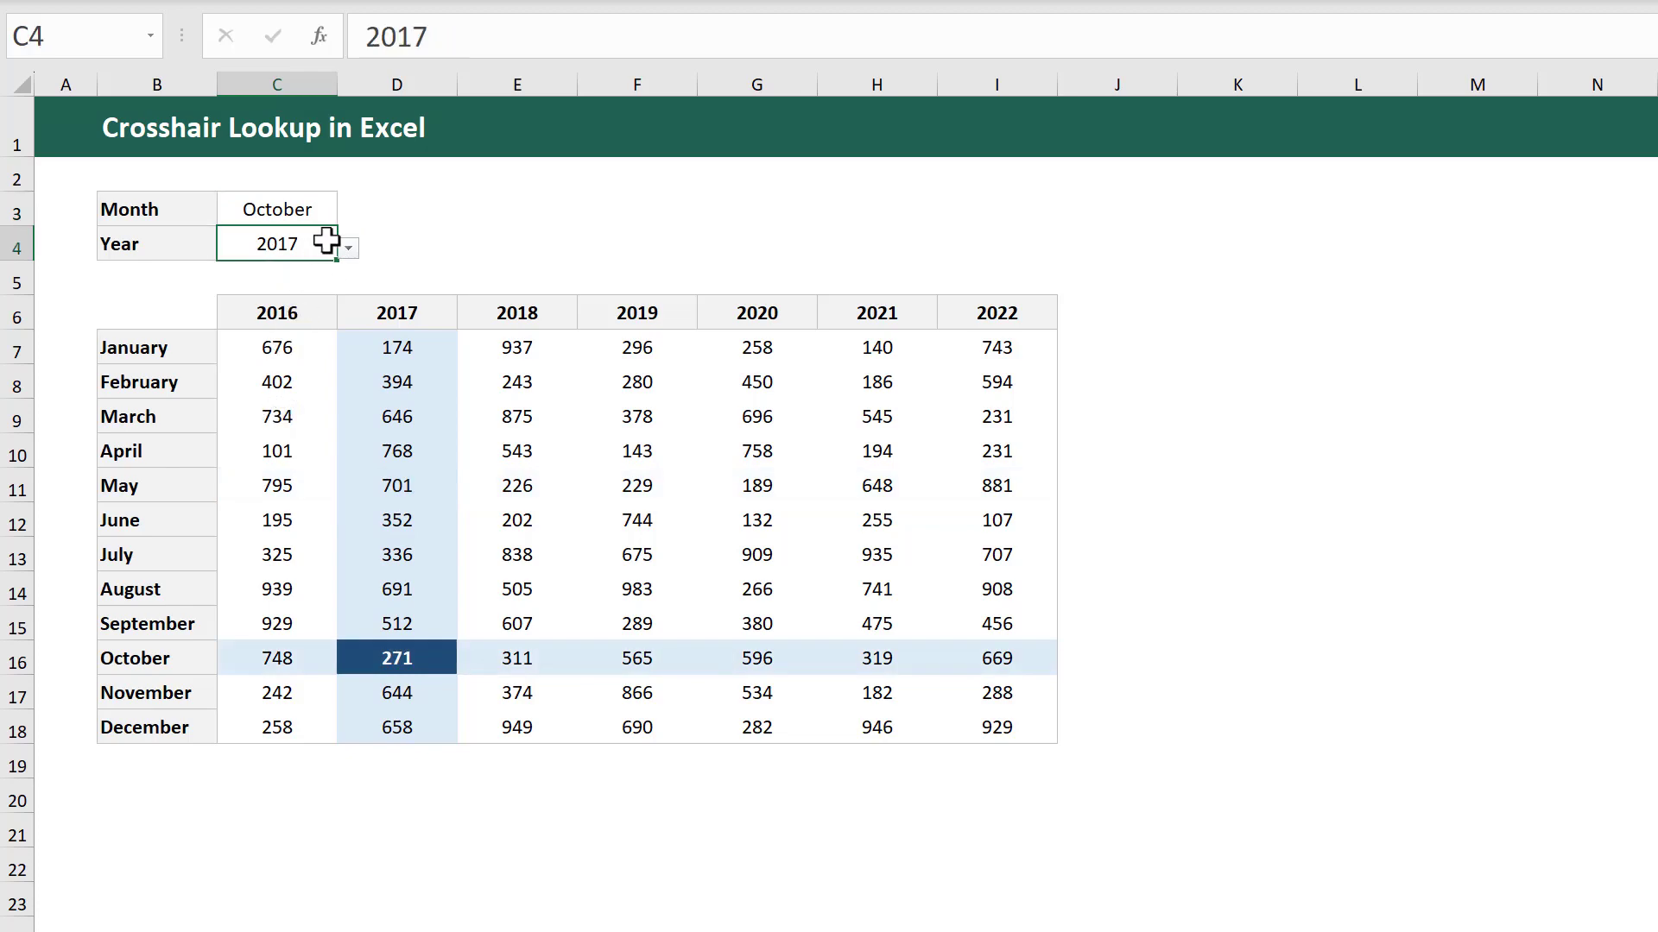
left_click(348, 248)
left_click(299, 376)
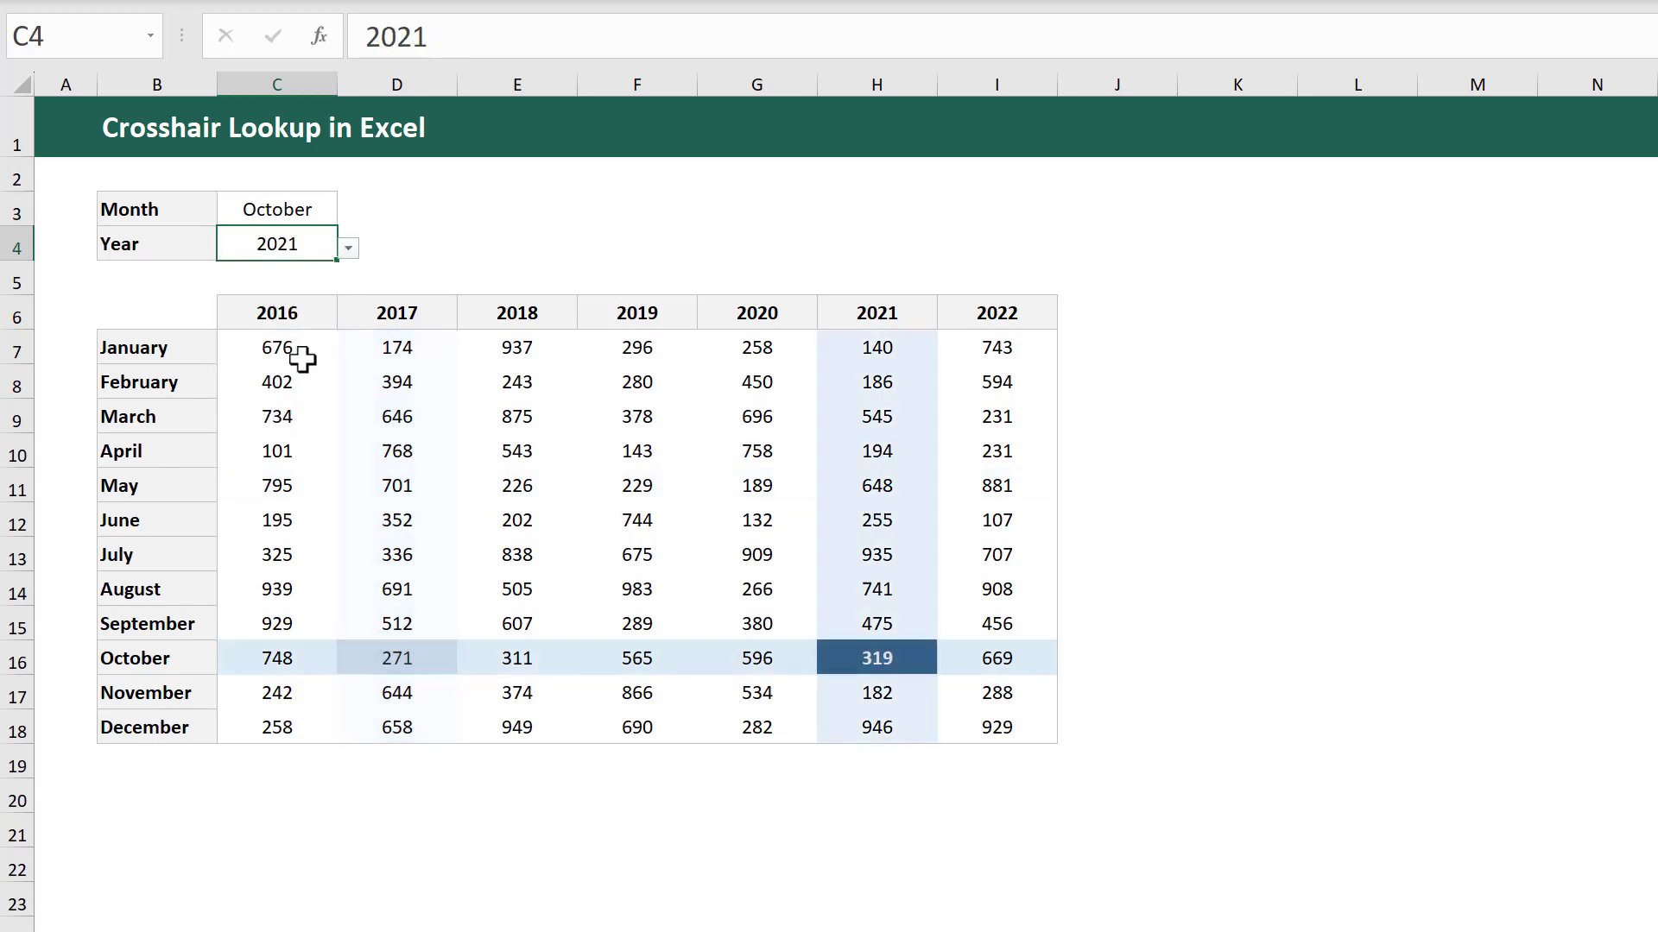